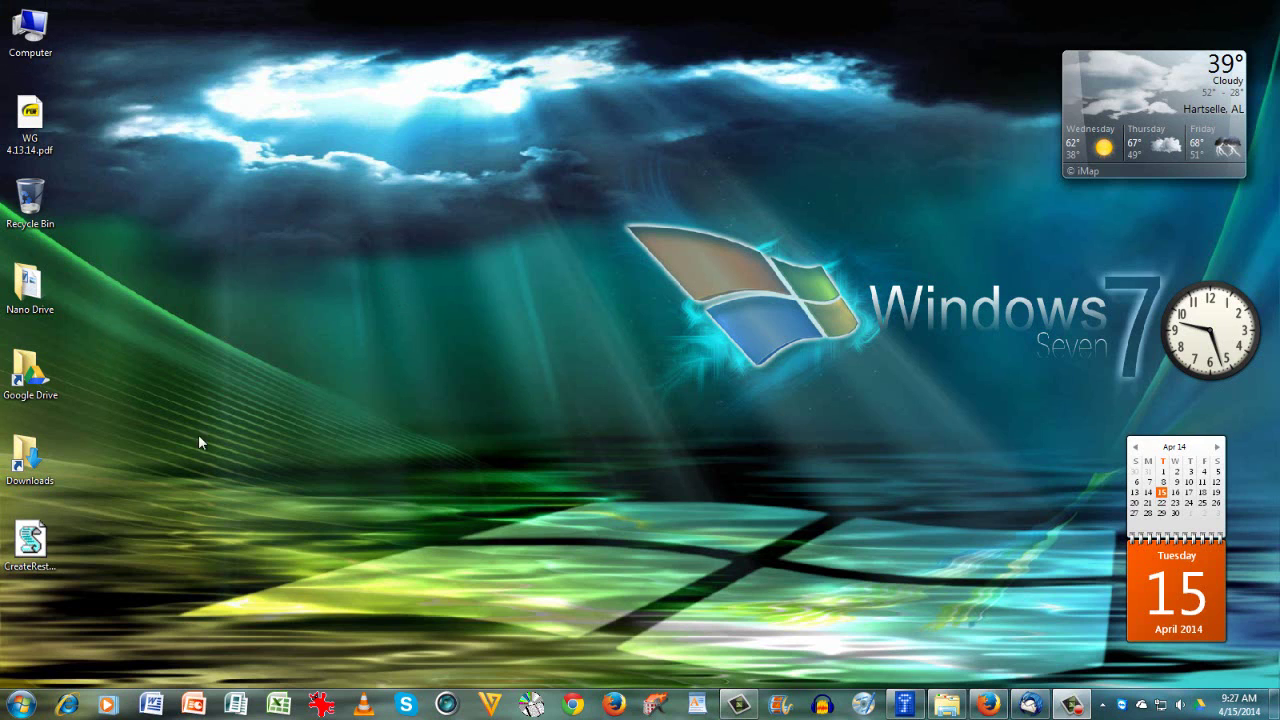
Step: Open Computer from the Start menu, look at the DVD RW Drive (F:) details, then close it
click(22, 704)
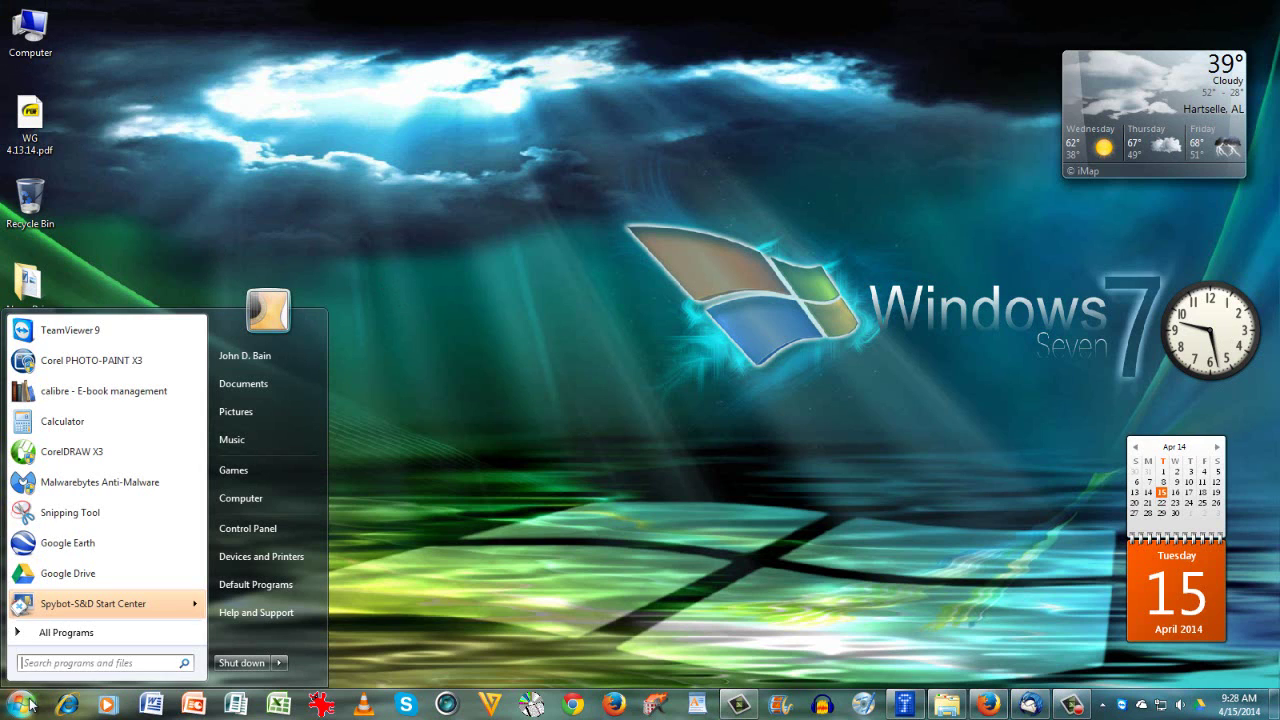
click(571, 457)
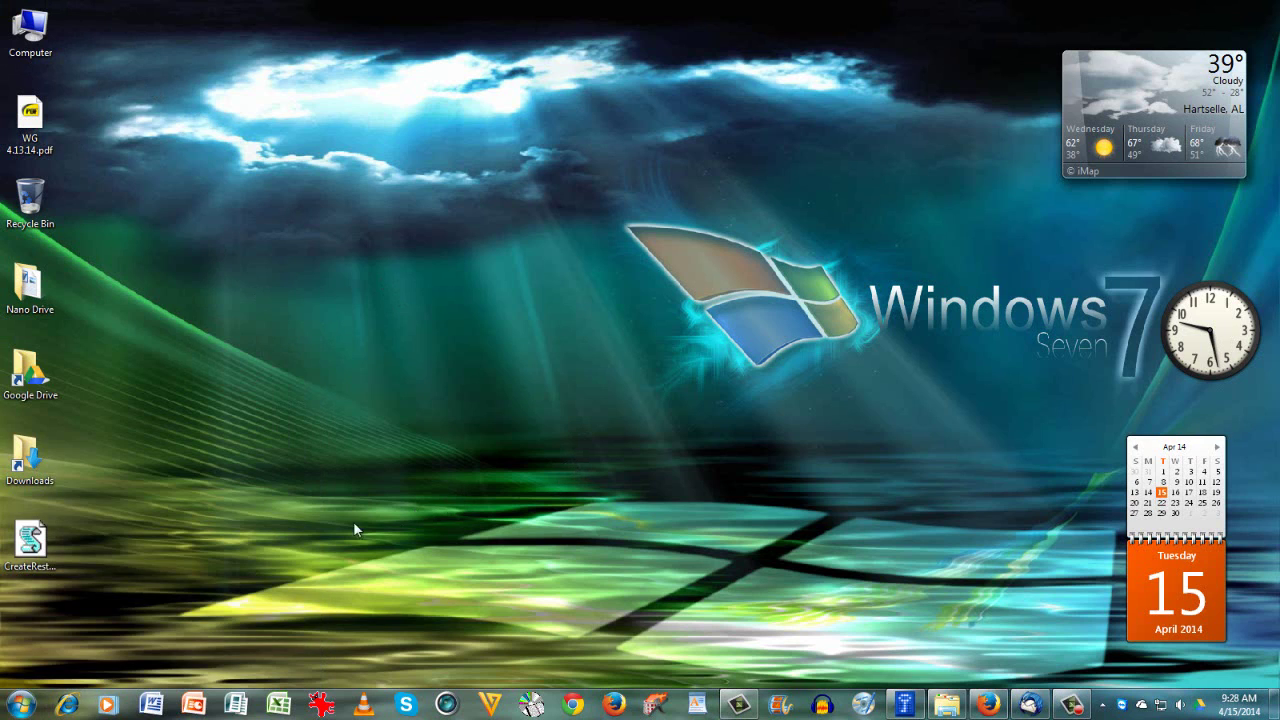
click(20, 703)
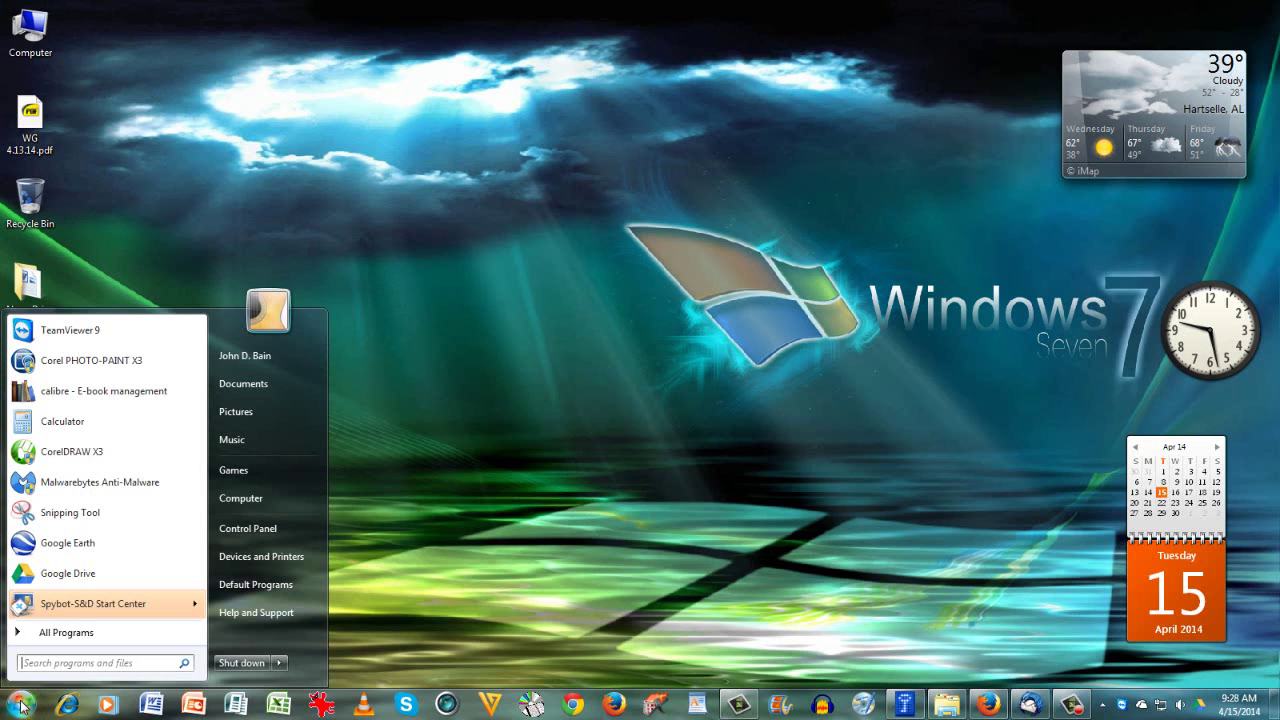
right_click(230, 500)
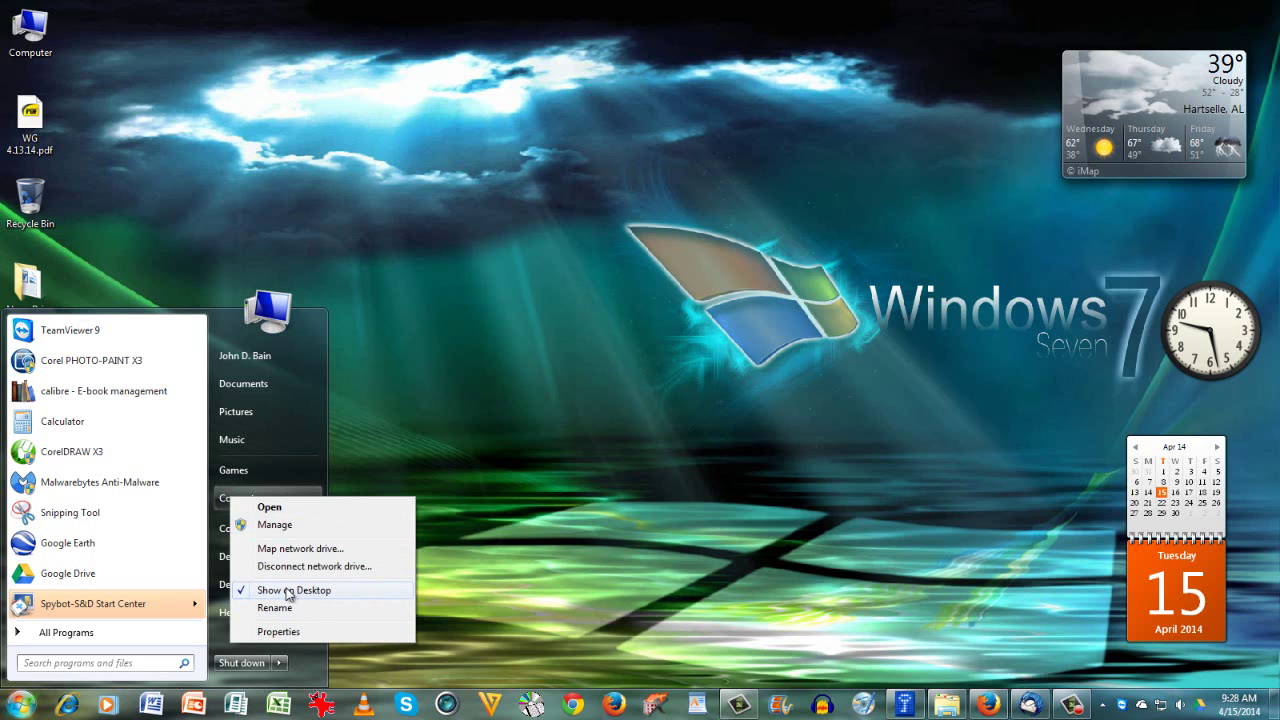
click(393, 428)
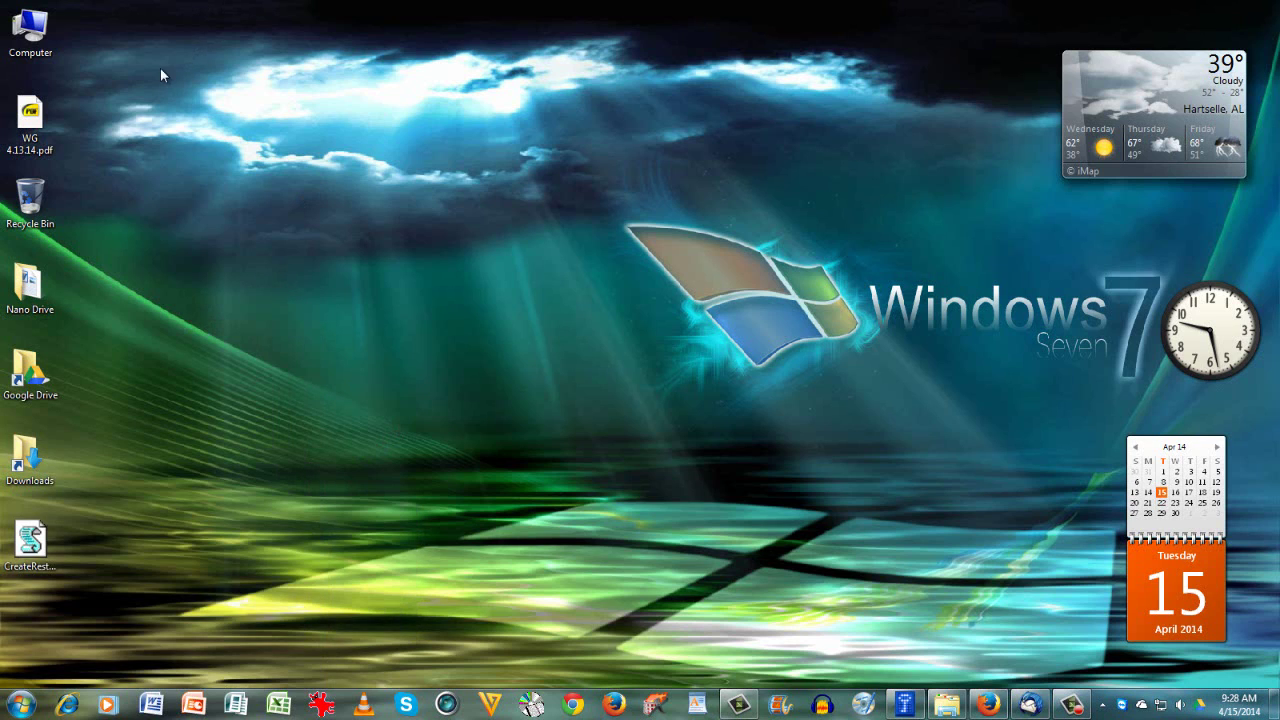
click(20, 704)
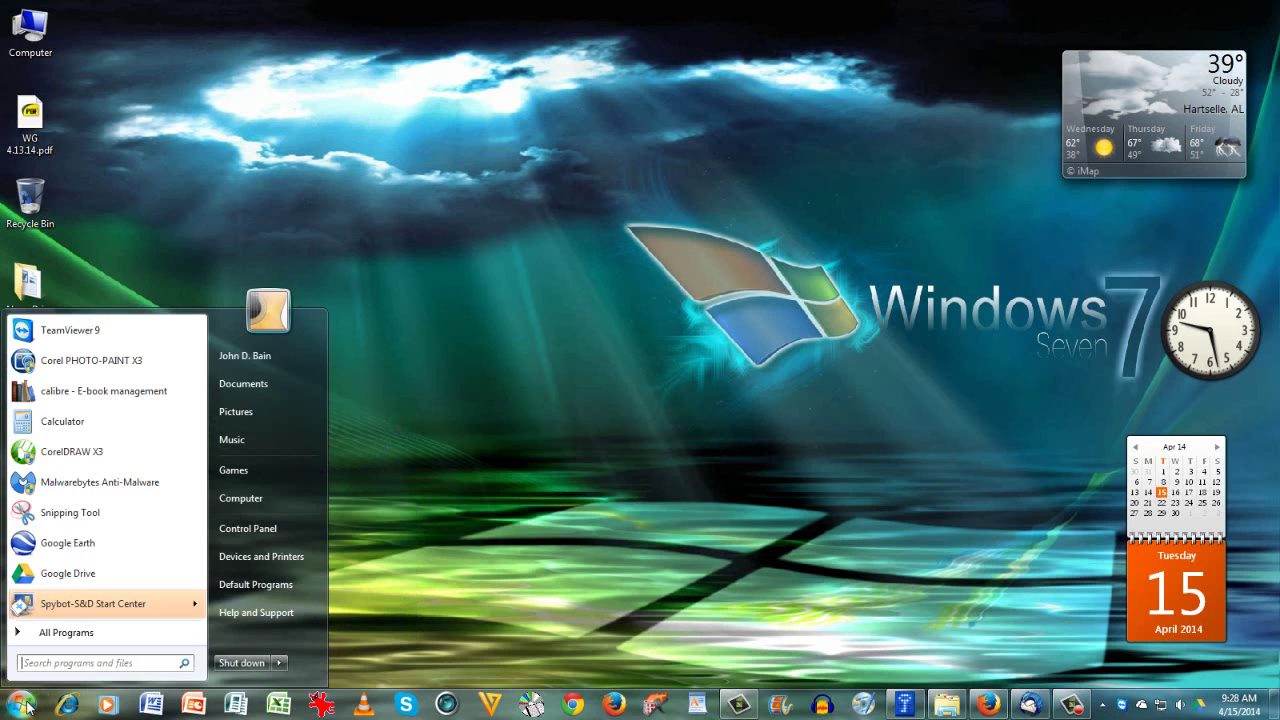
click(240, 498)
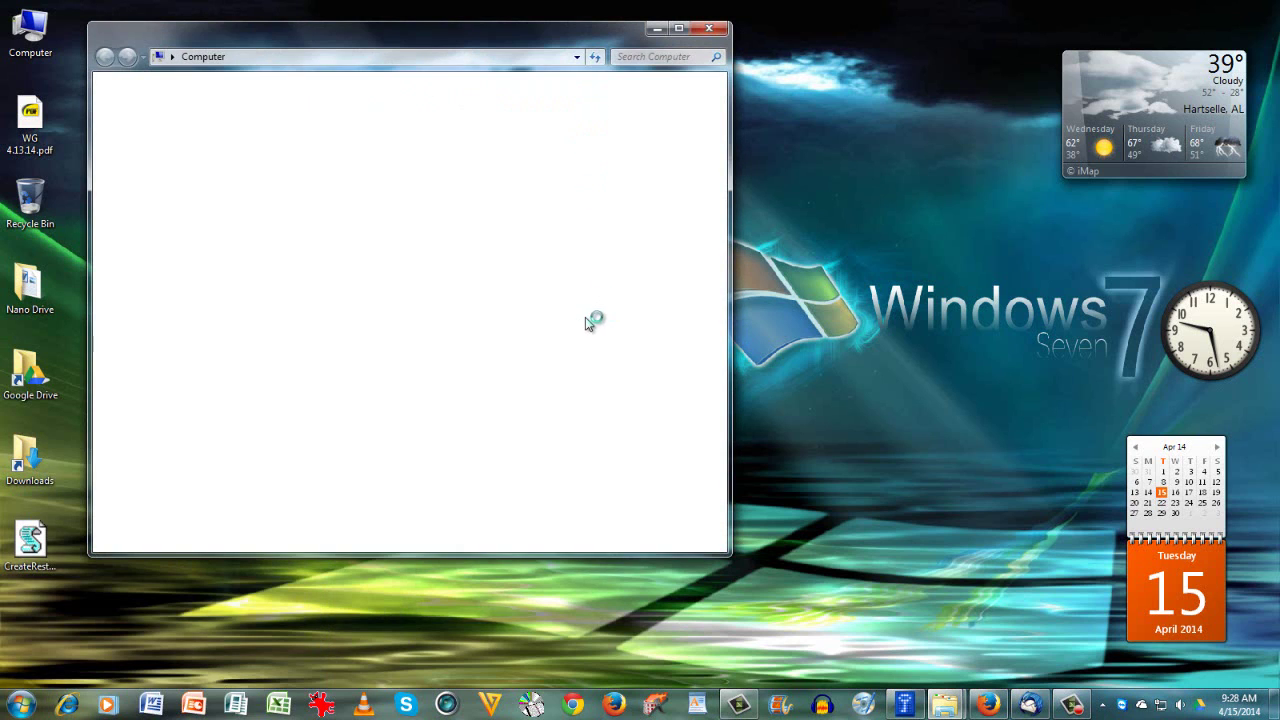
click(638, 295)
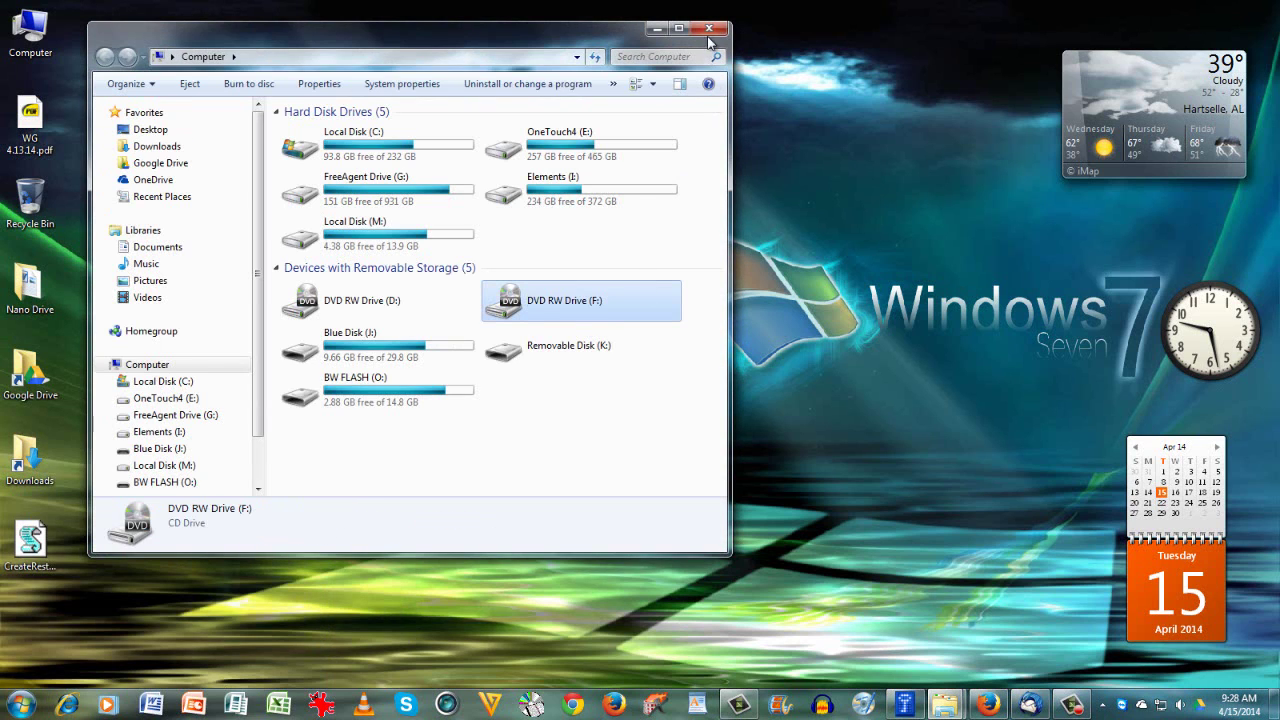
click(706, 28)
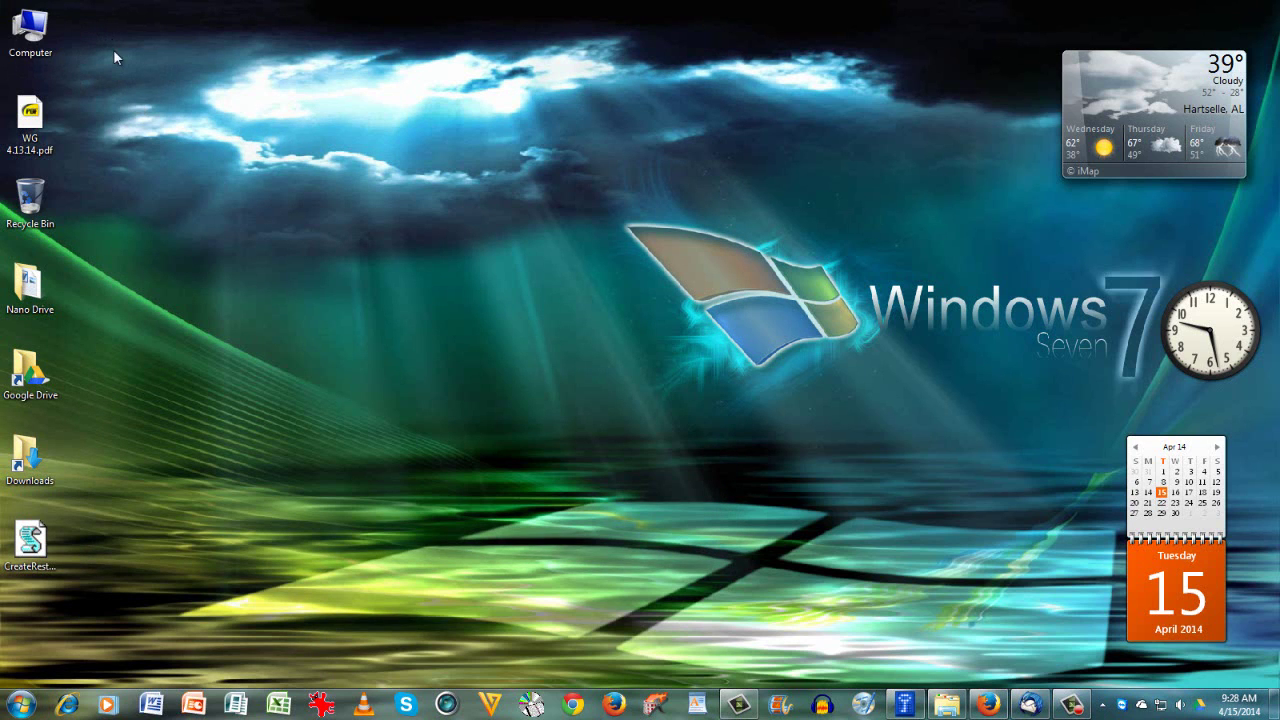
Step: Reopen Computer from the desktop icon and switch to the Windows 7 Basic color scheme
double_click(30, 30)
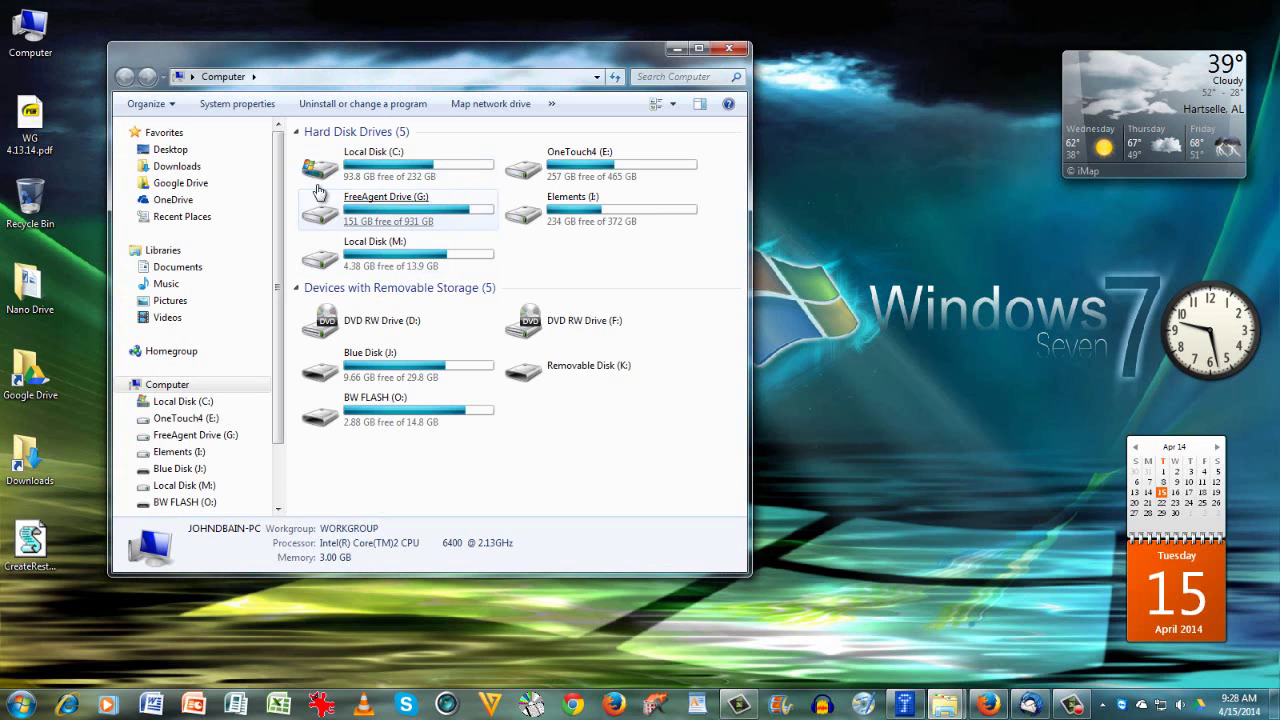
click(325, 172)
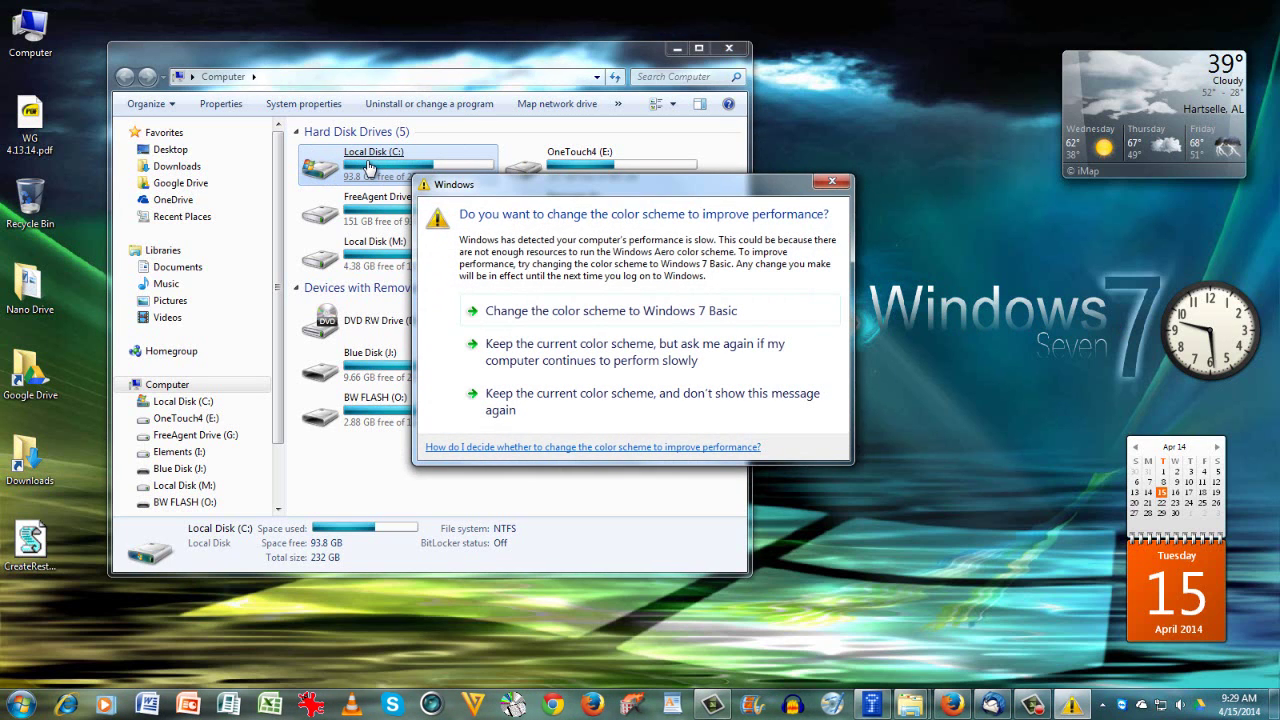
click(521, 315)
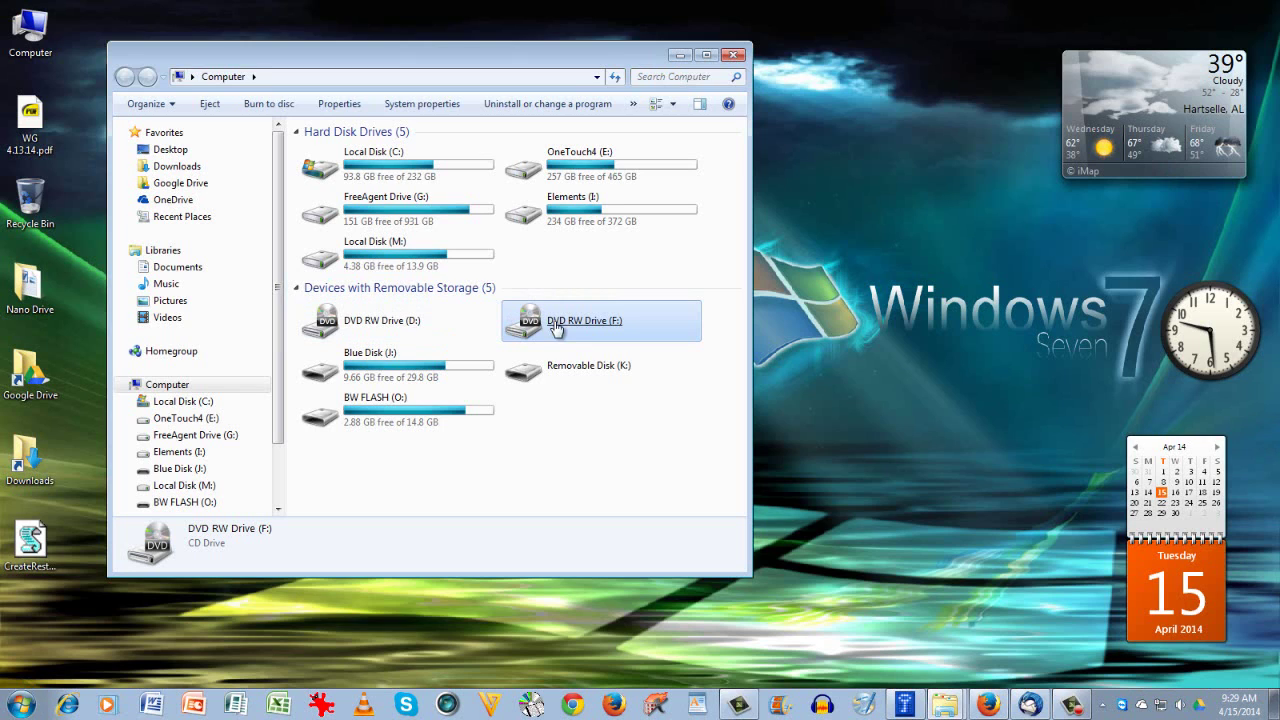
click(412, 322)
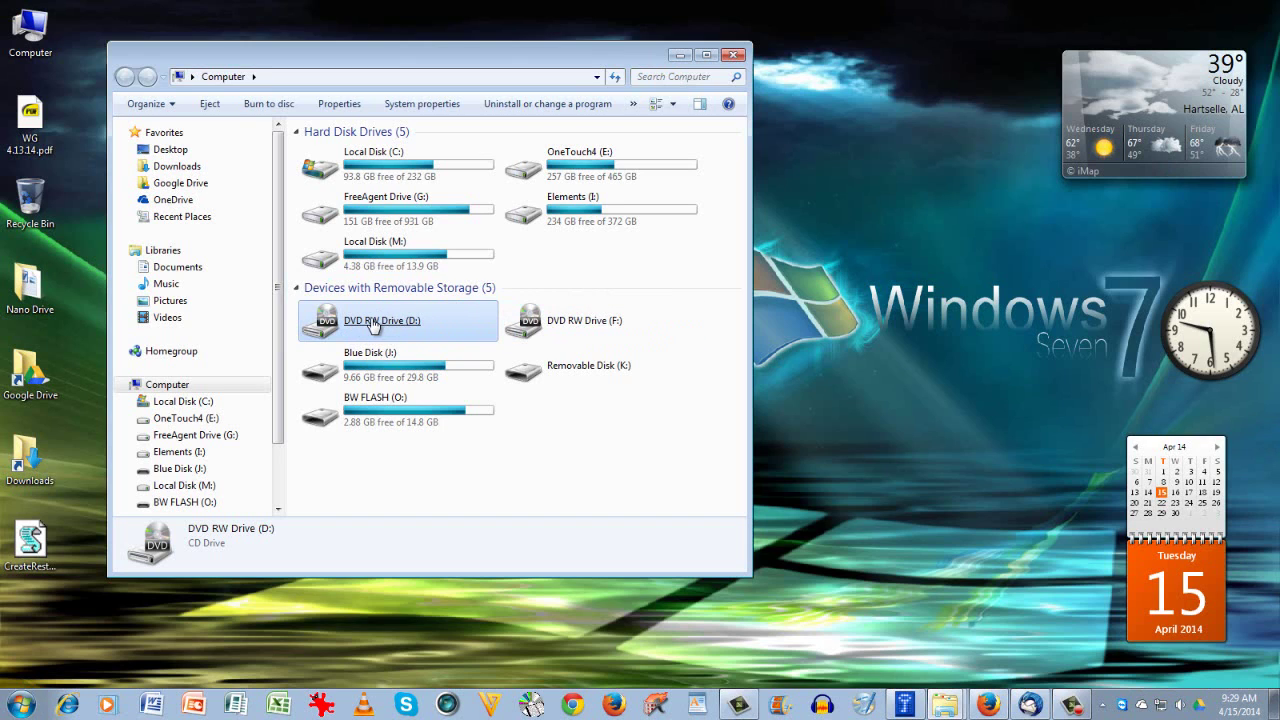
click(565, 320)
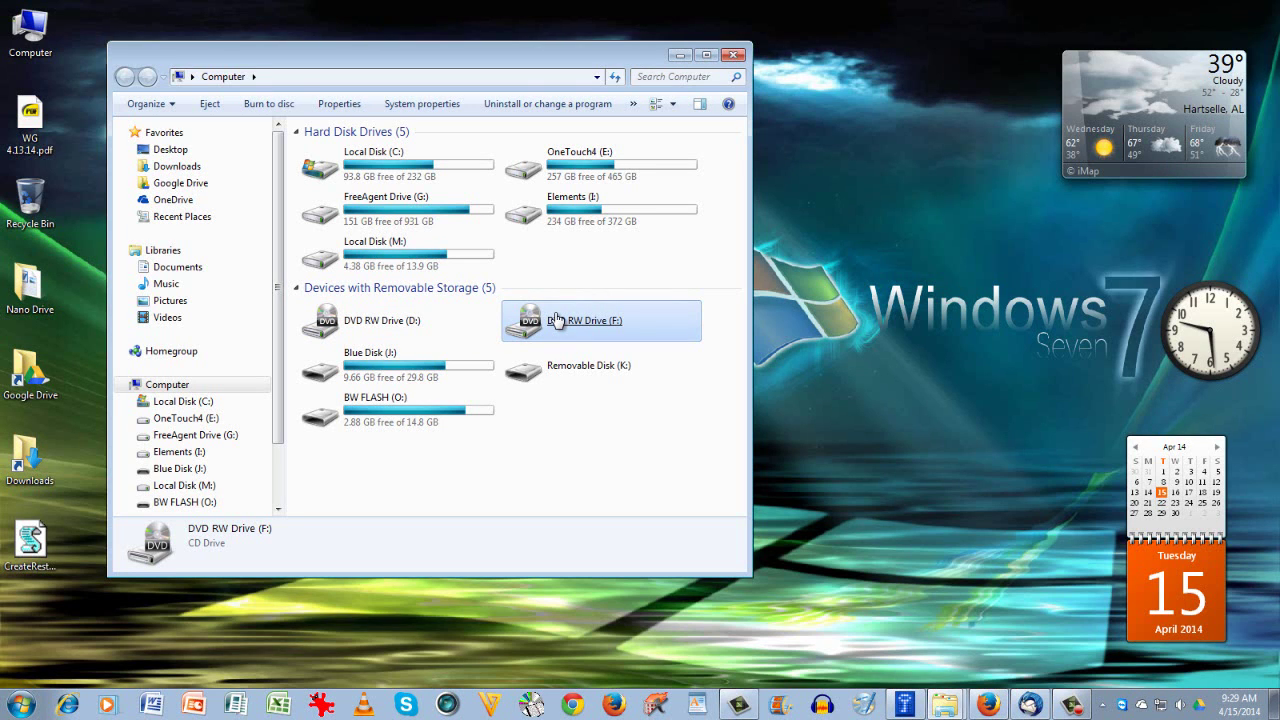
click(455, 322)
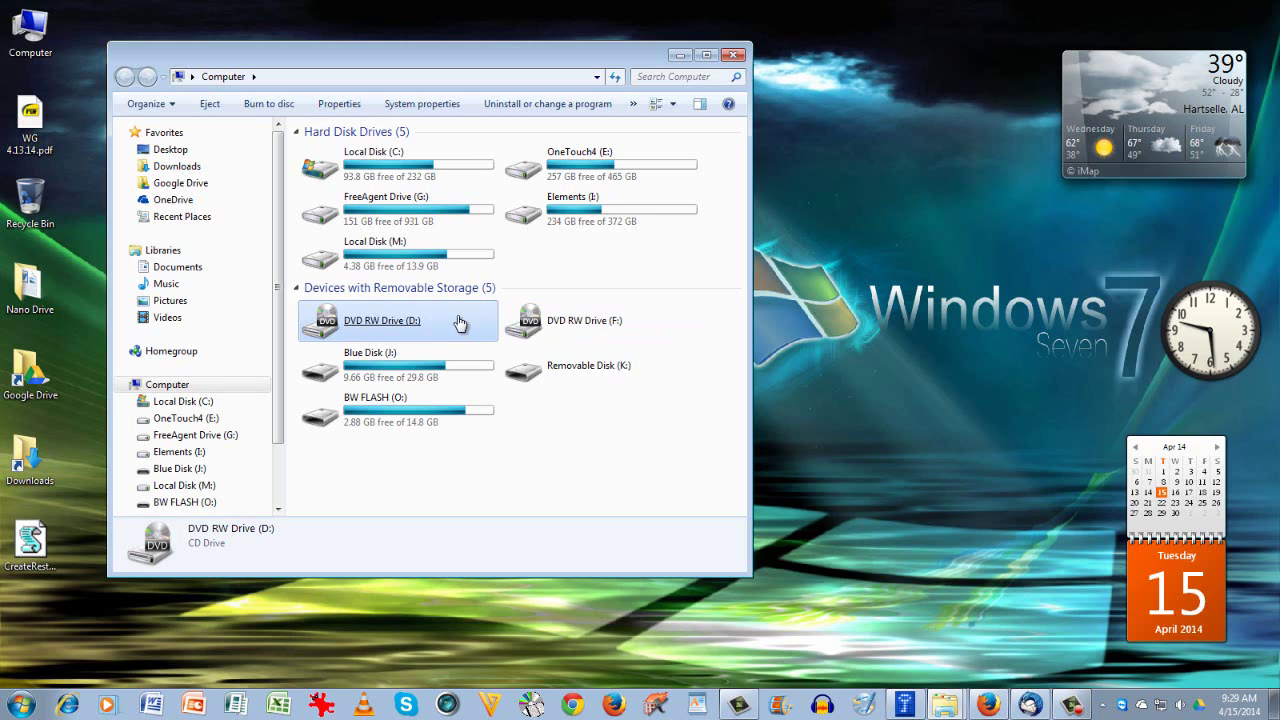
click(290, 318)
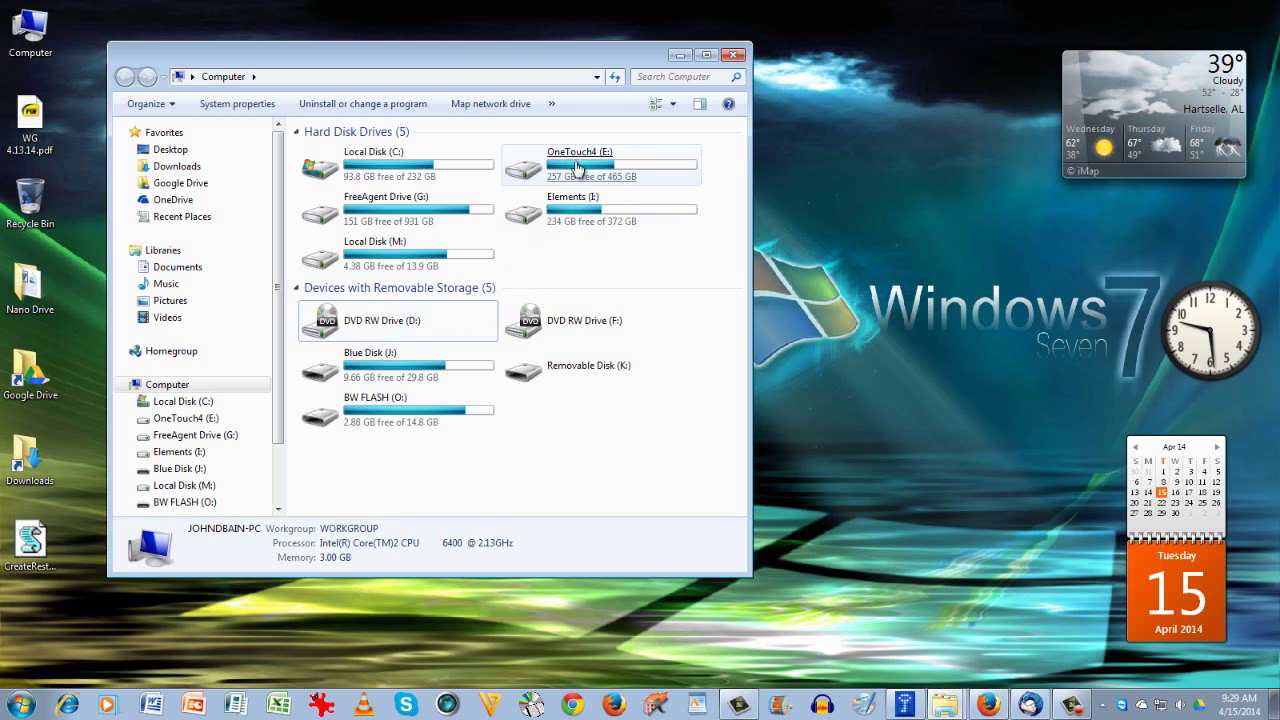
click(578, 210)
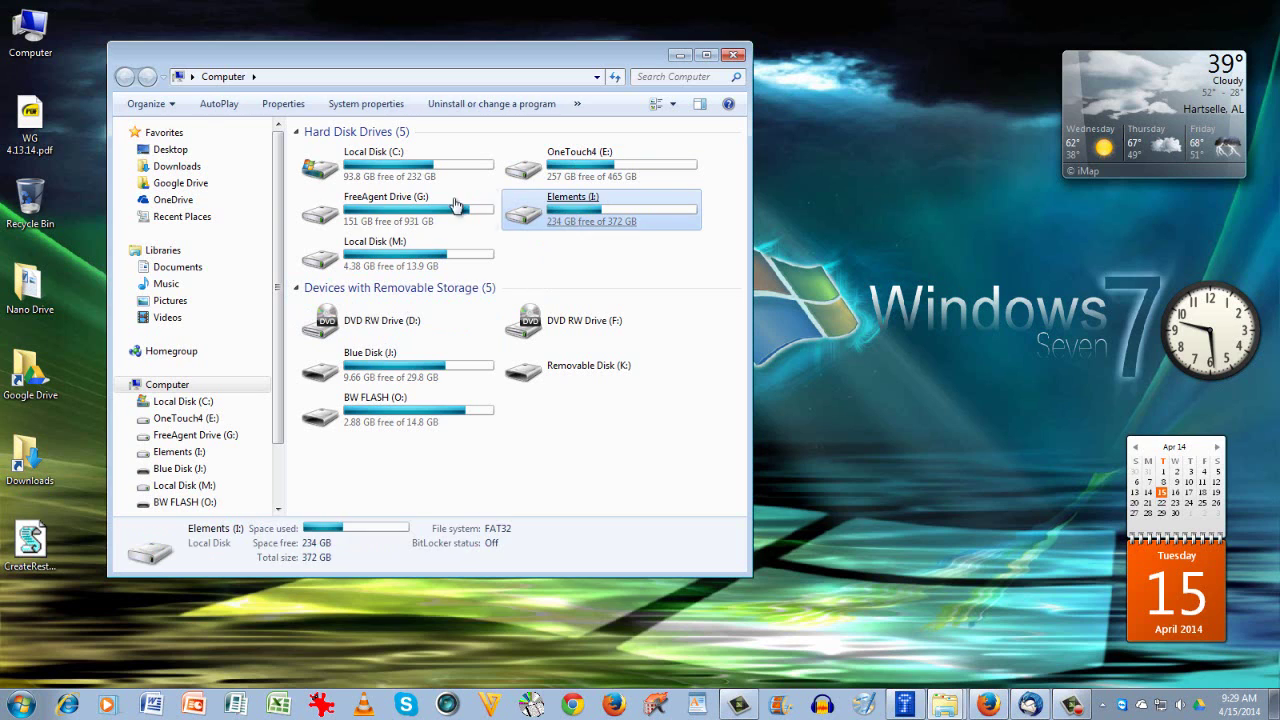
click(384, 210)
click(368, 254)
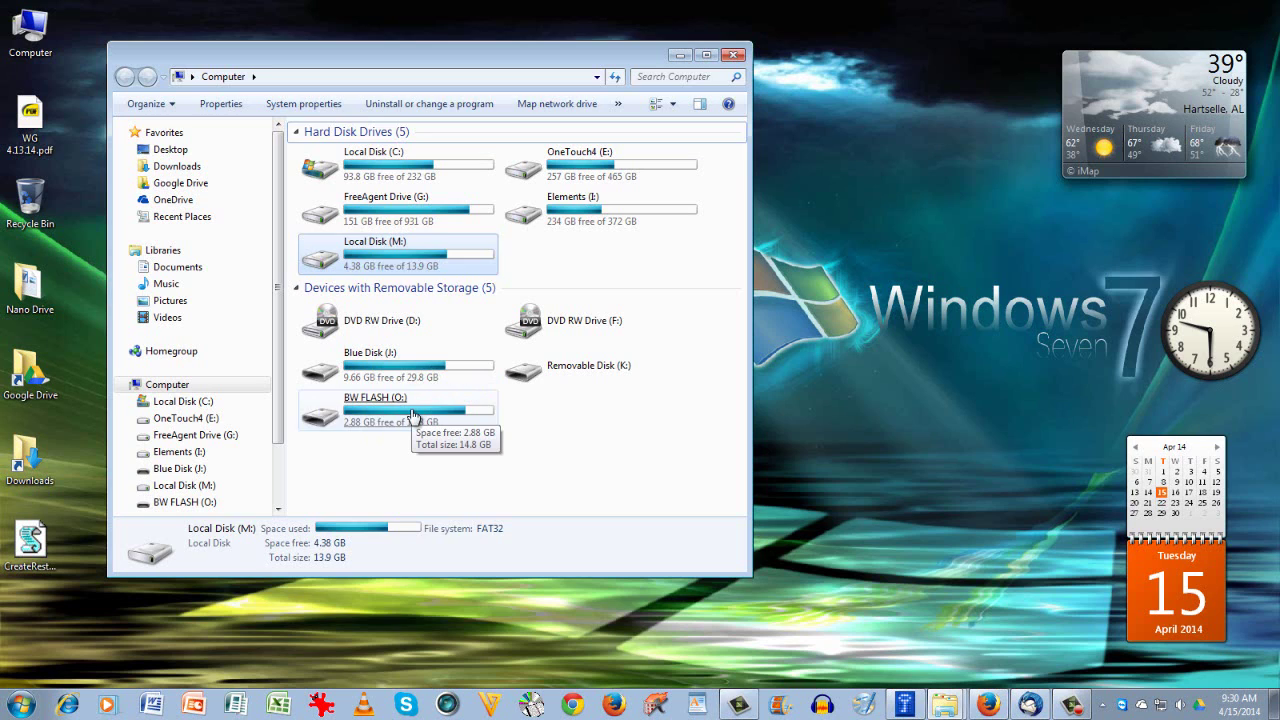
click(413, 415)
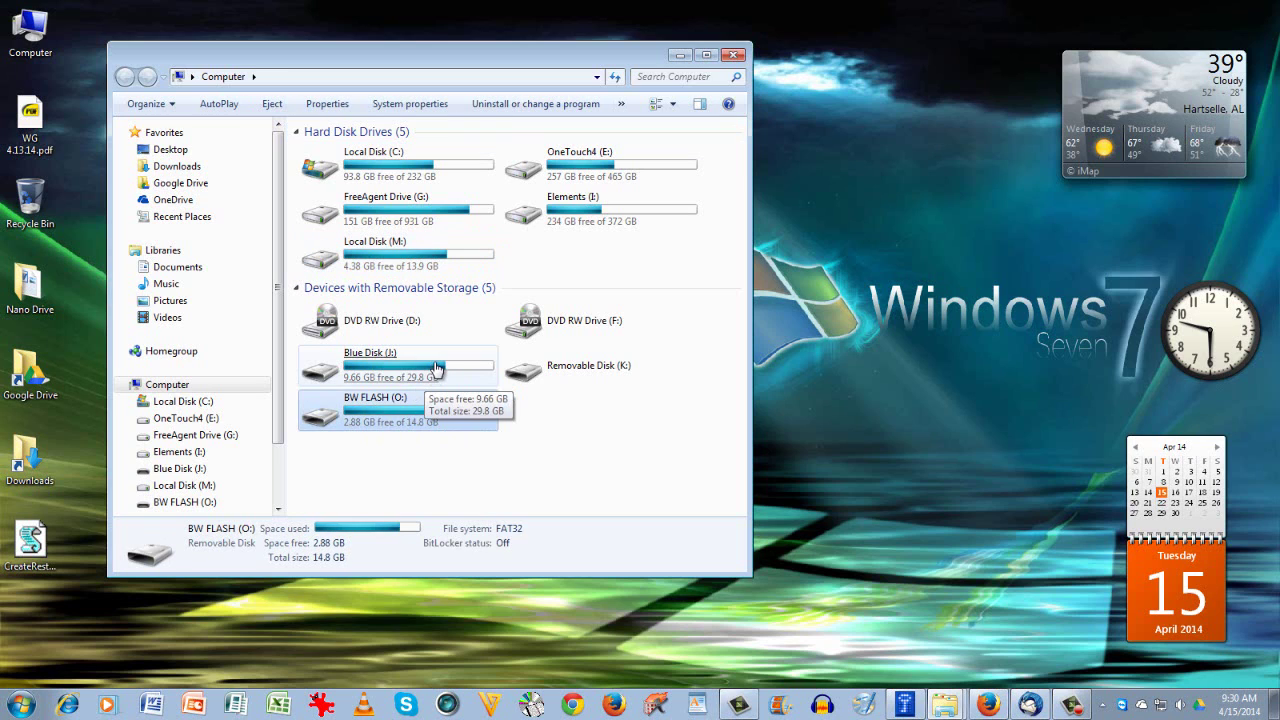
click(436, 370)
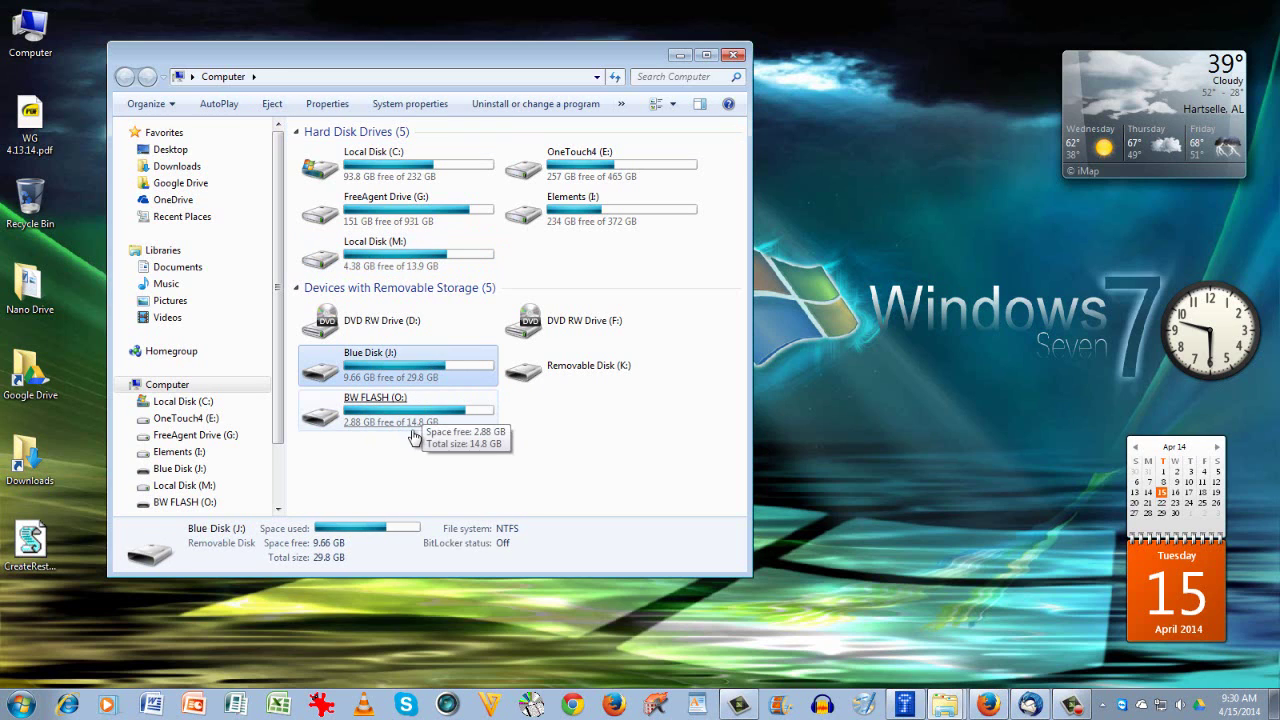
click(437, 420)
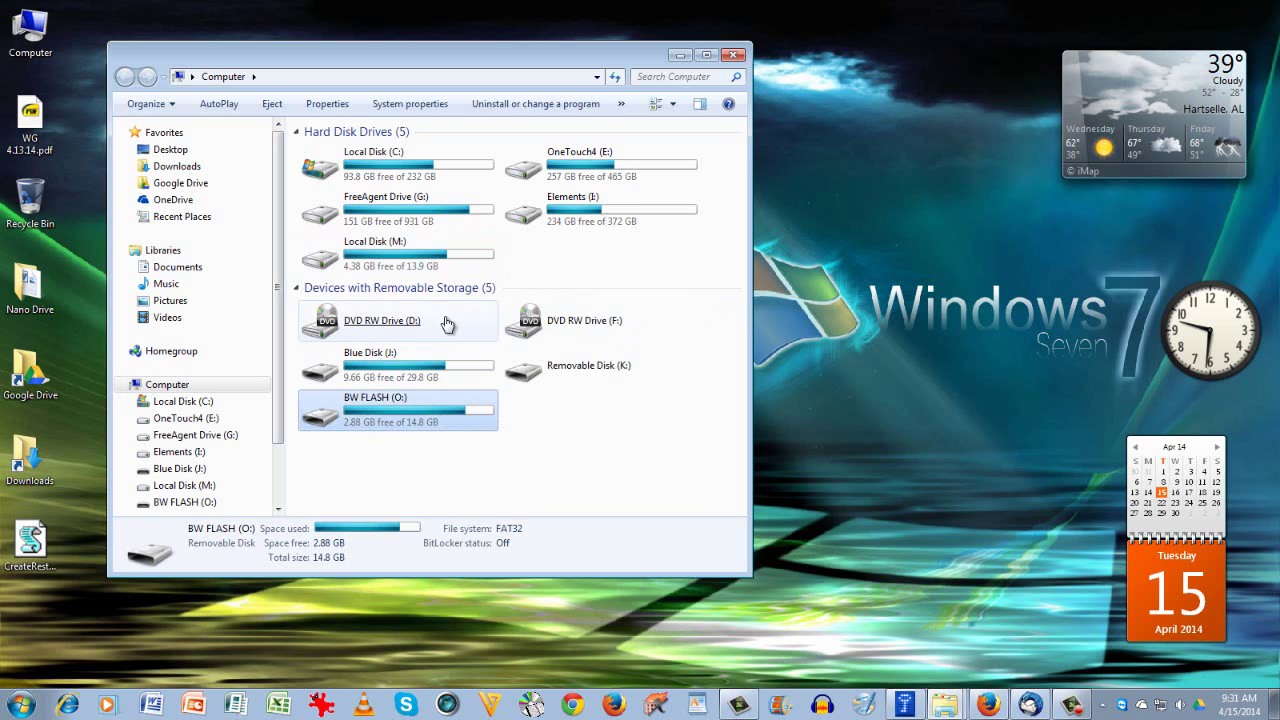
click(574, 327)
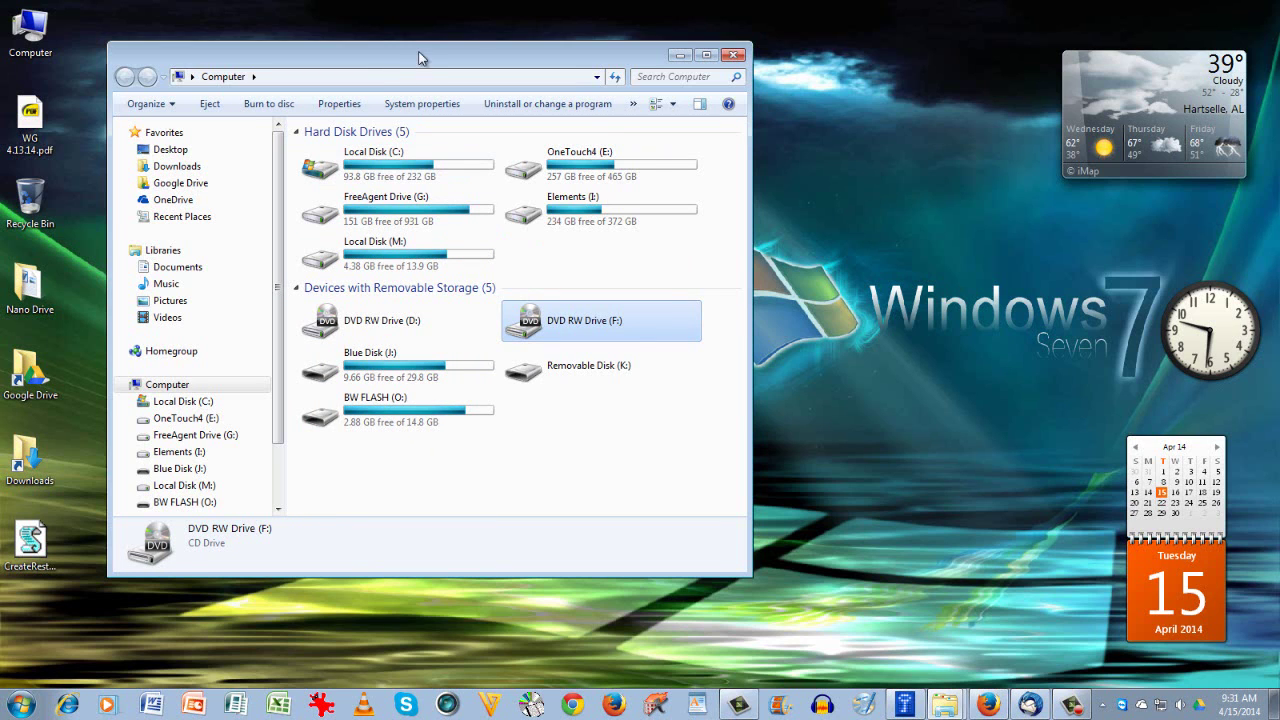
Step: Check drives C:, E:, I:, M: and G: in turn, ending with OneTouch4 (E:) selected
drag(389, 54, 402, 49)
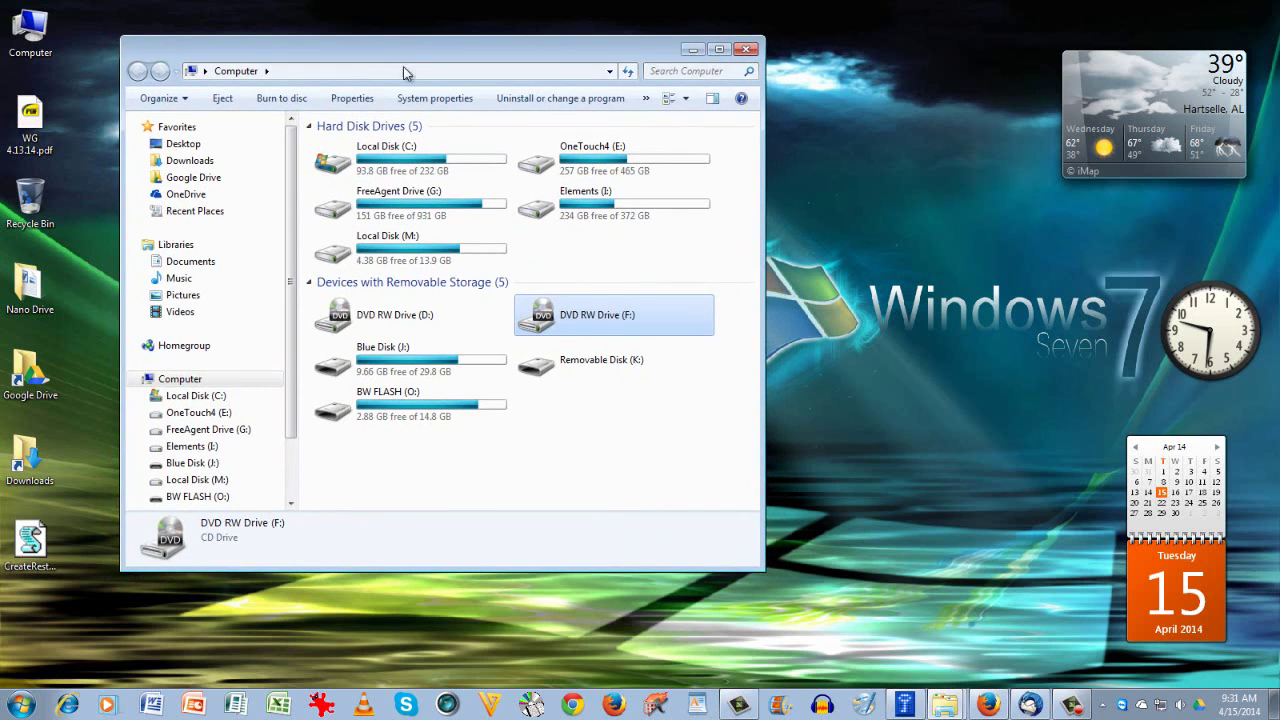
click(380, 166)
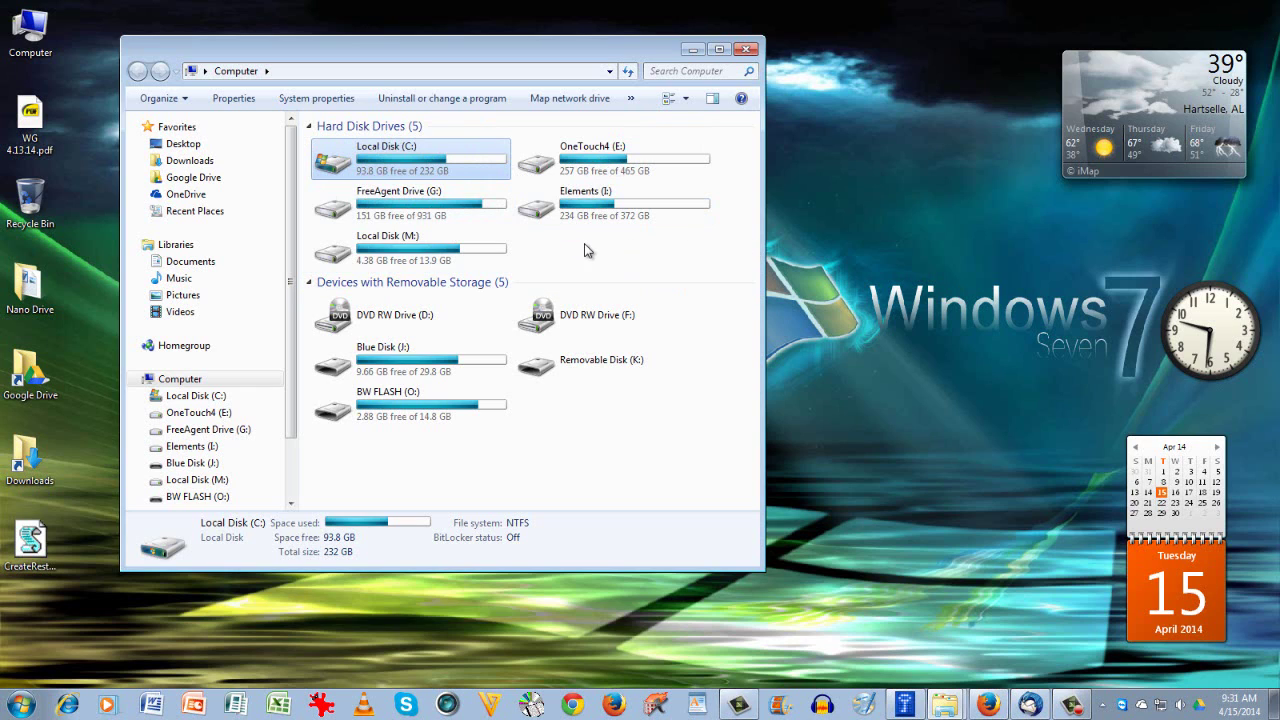
click(637, 184)
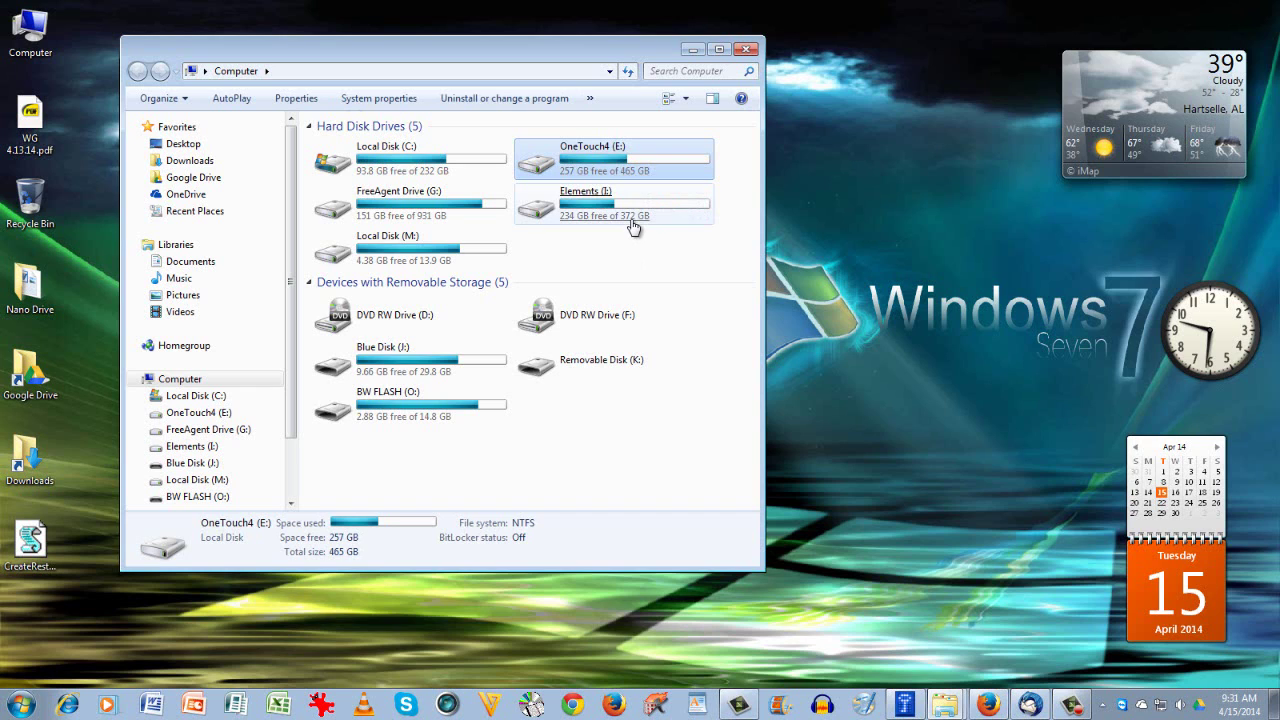
click(633, 224)
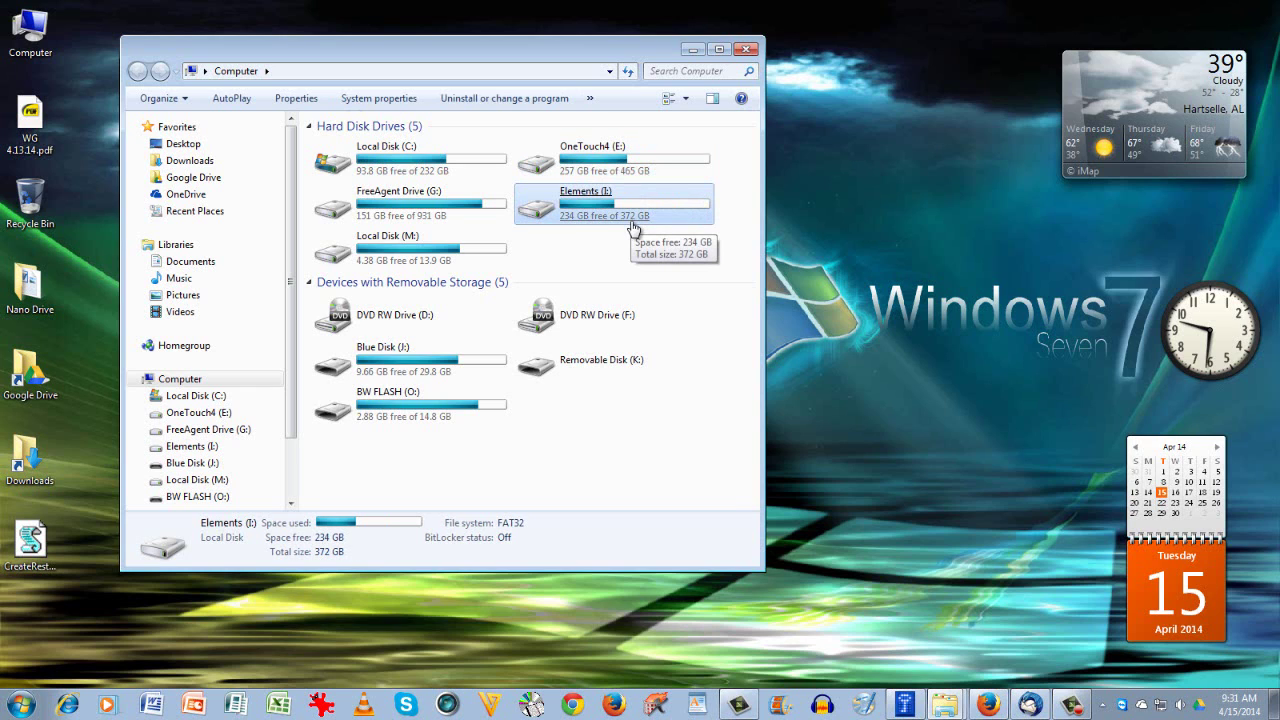
click(432, 262)
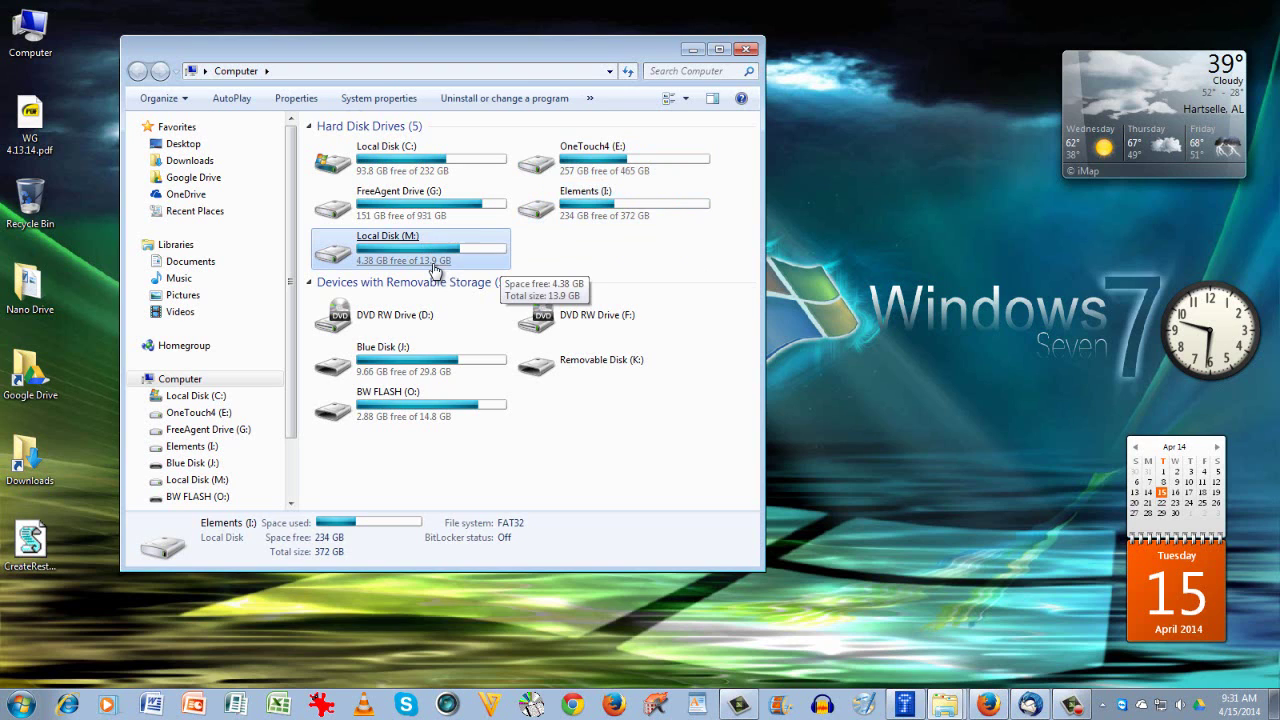
click(464, 222)
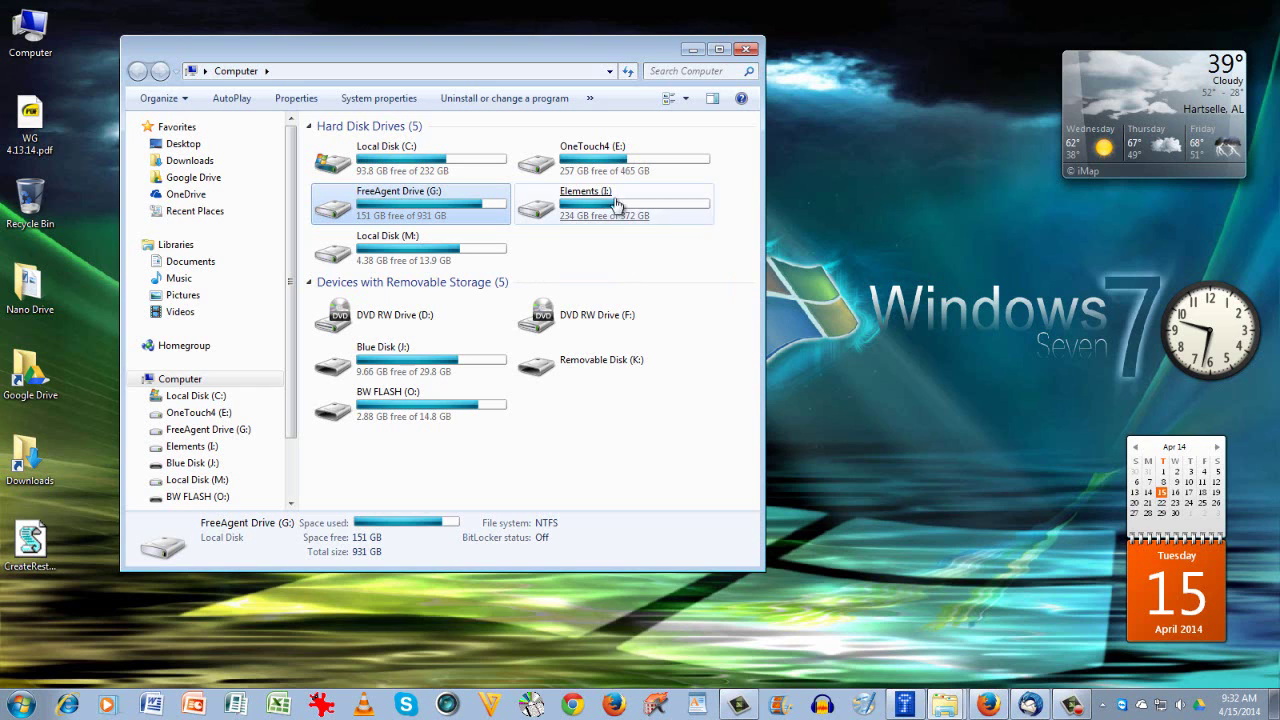
click(603, 166)
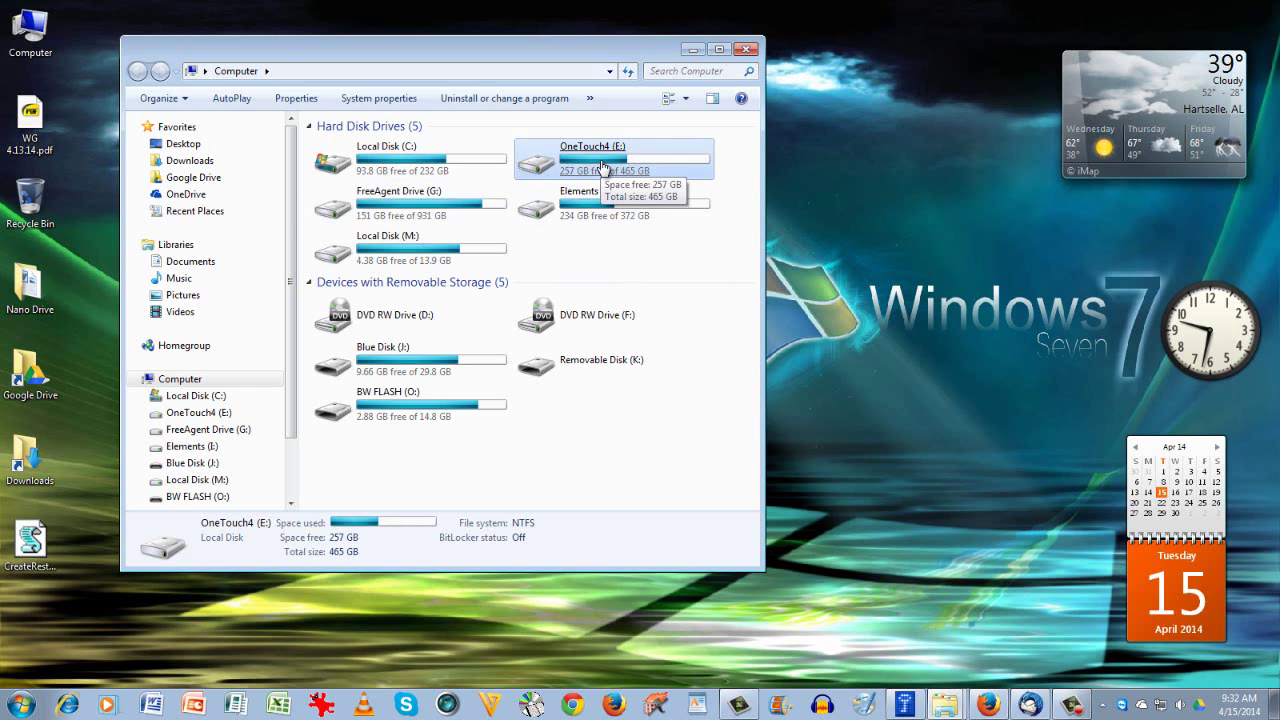
Step: Open the OneTouch4 (E:) drive and move its window to the right side of the screen
double_click(603, 166)
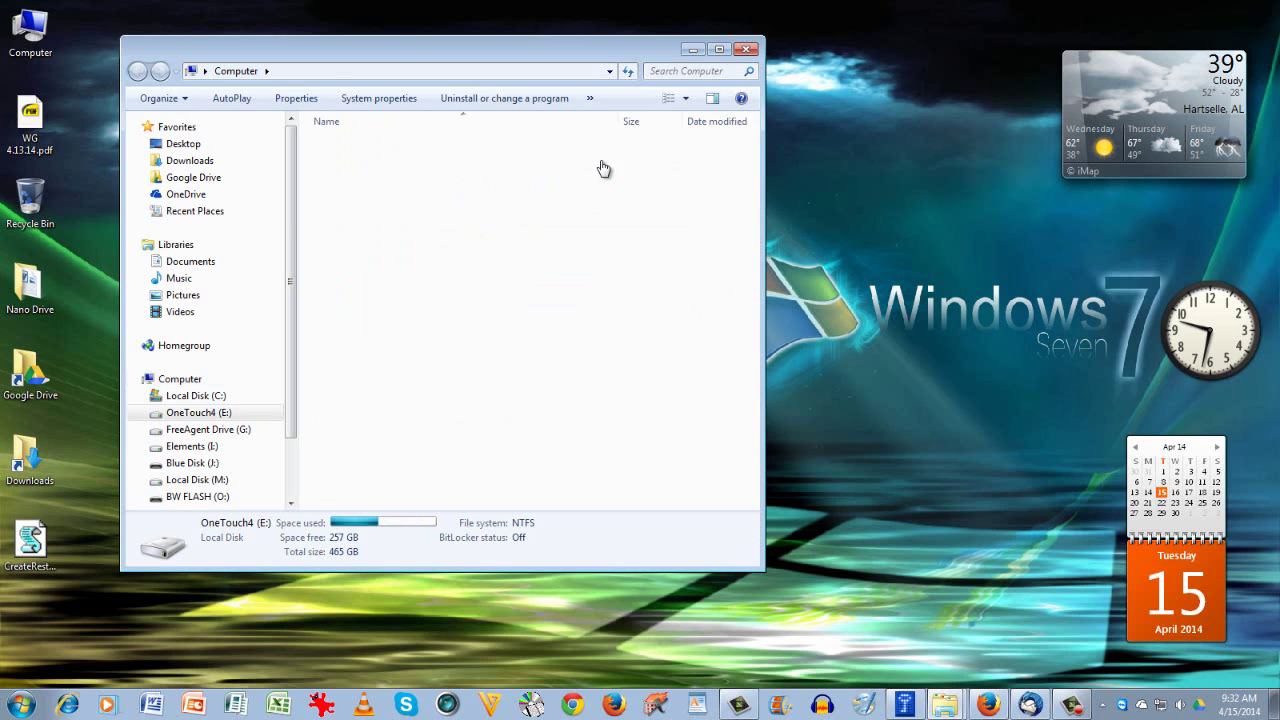
click(600, 161)
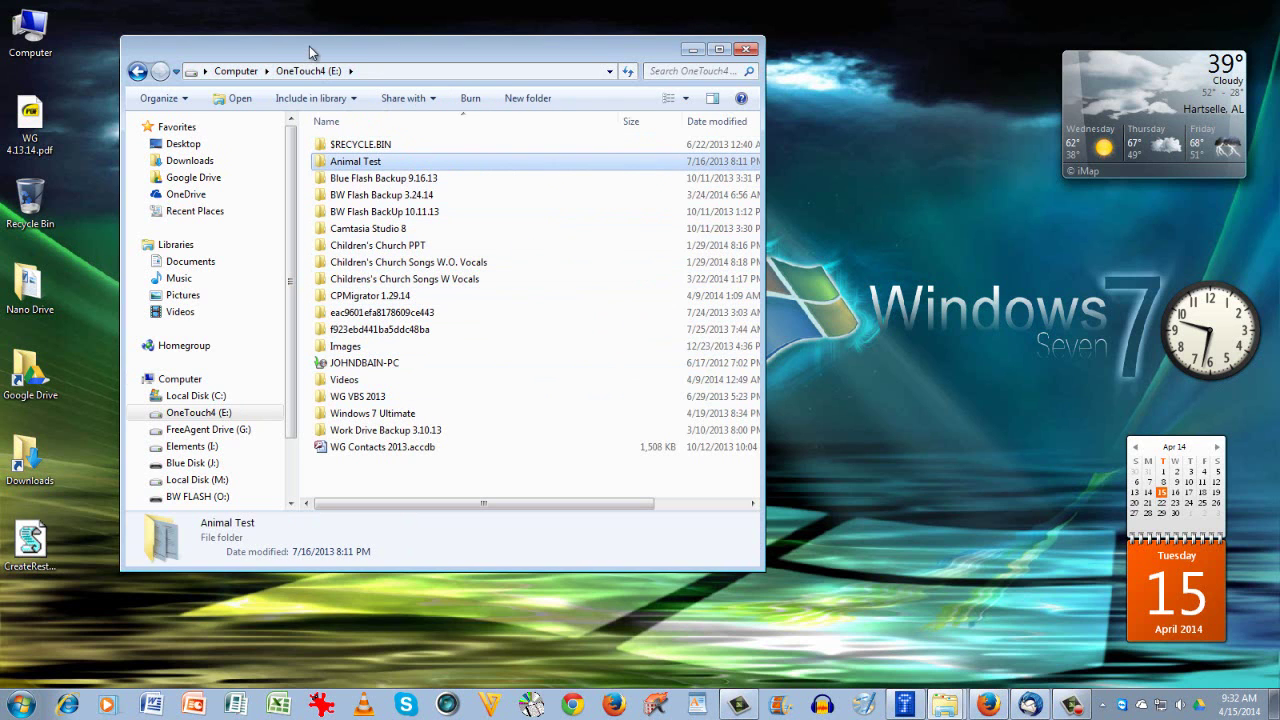
drag(309, 46, 724, 42)
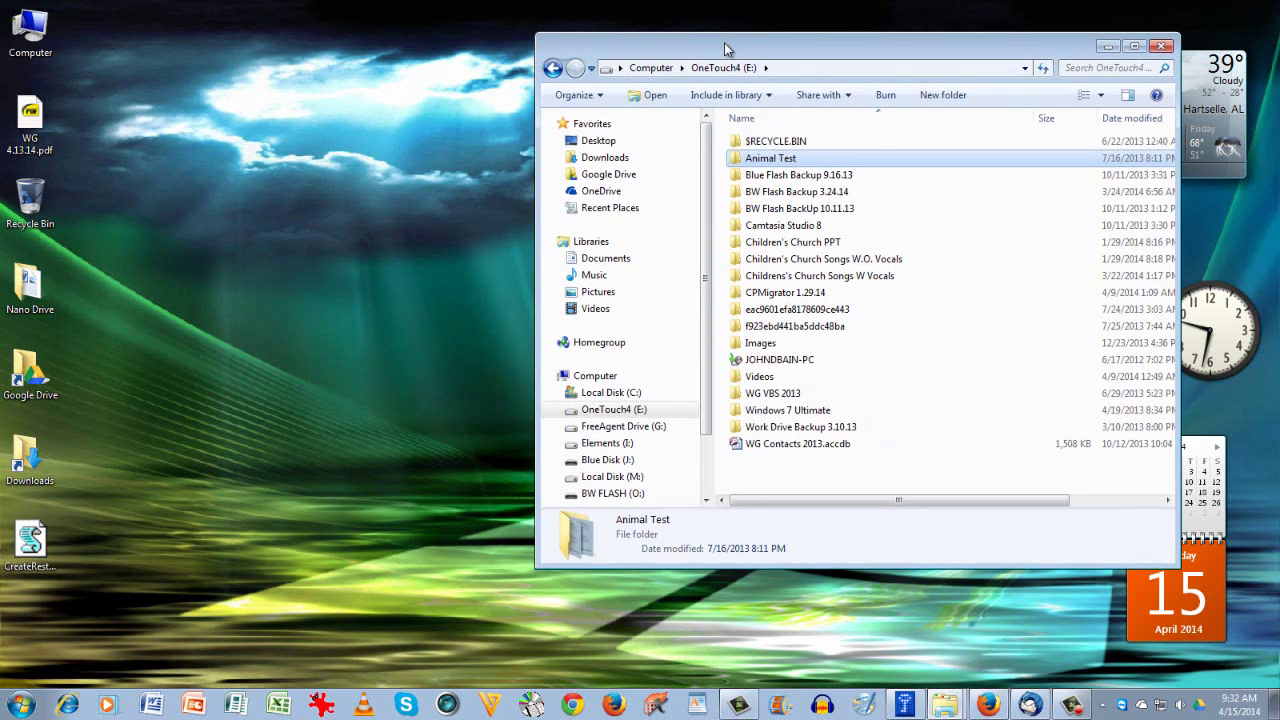
Step: Open Downloads in a new window on the left and select the downloaded jpg photo
click(612, 158)
right_click(612, 158)
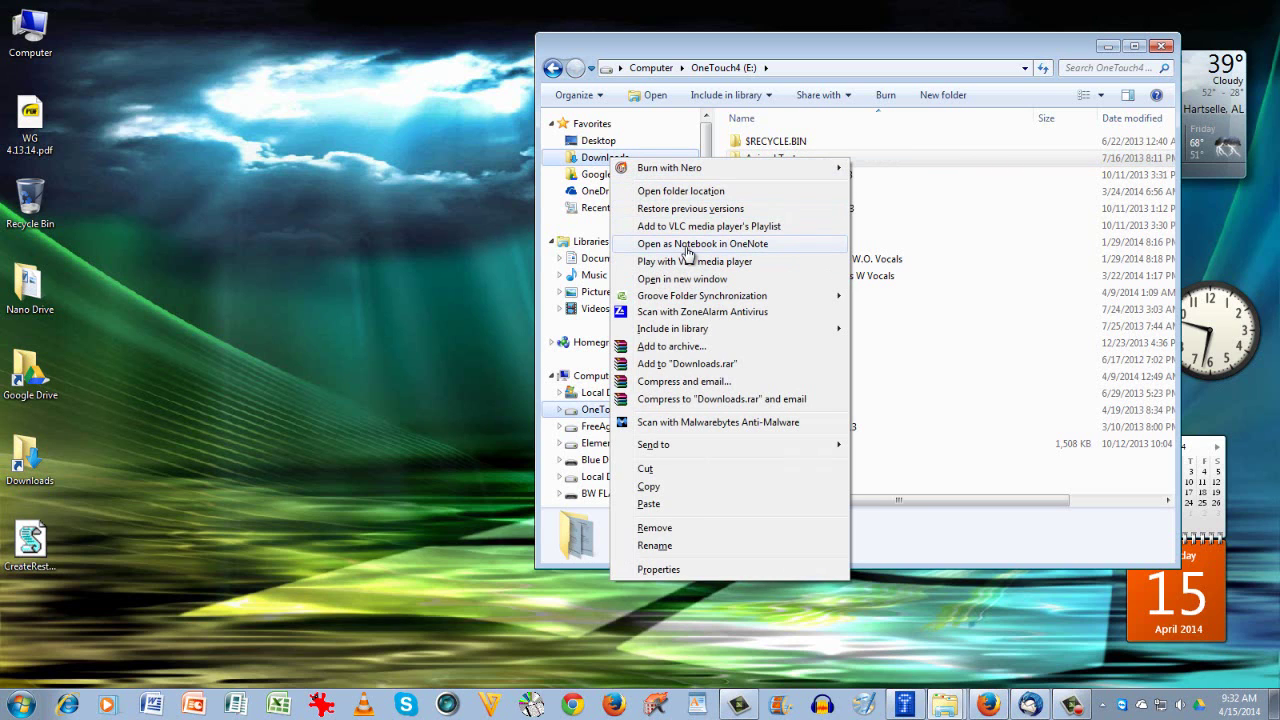
click(687, 281)
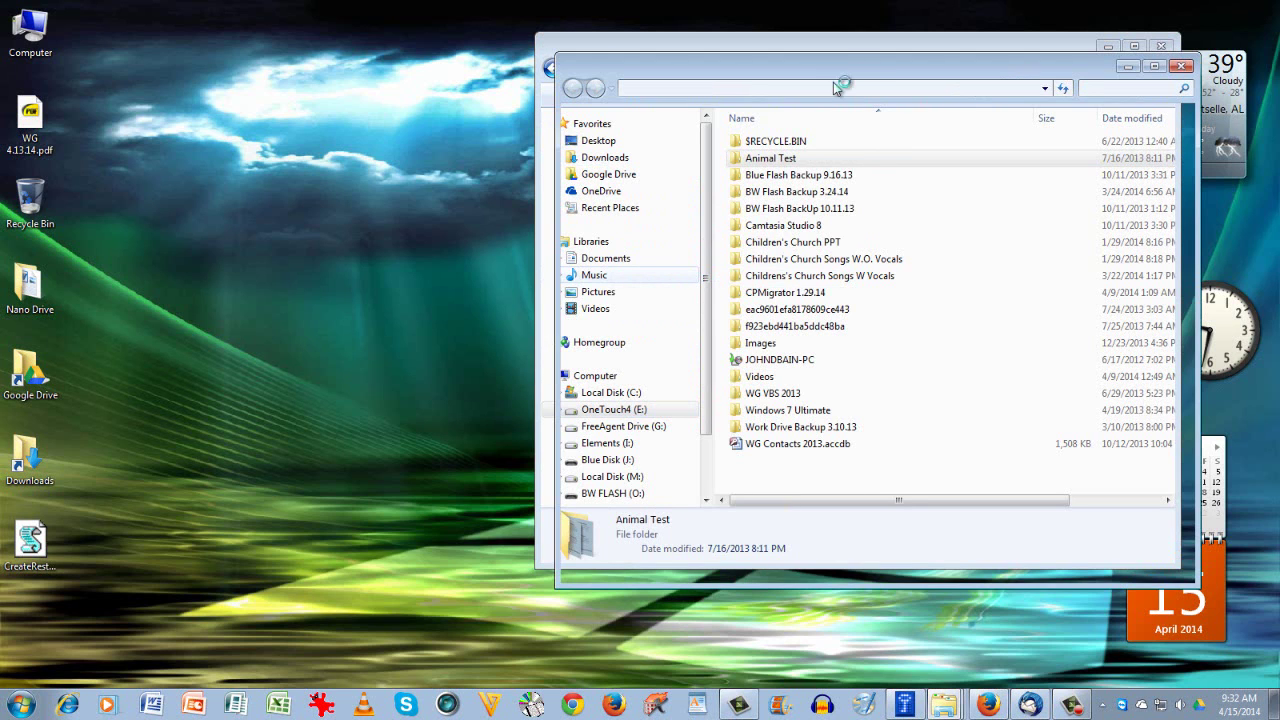
drag(843, 84, 341, 146)
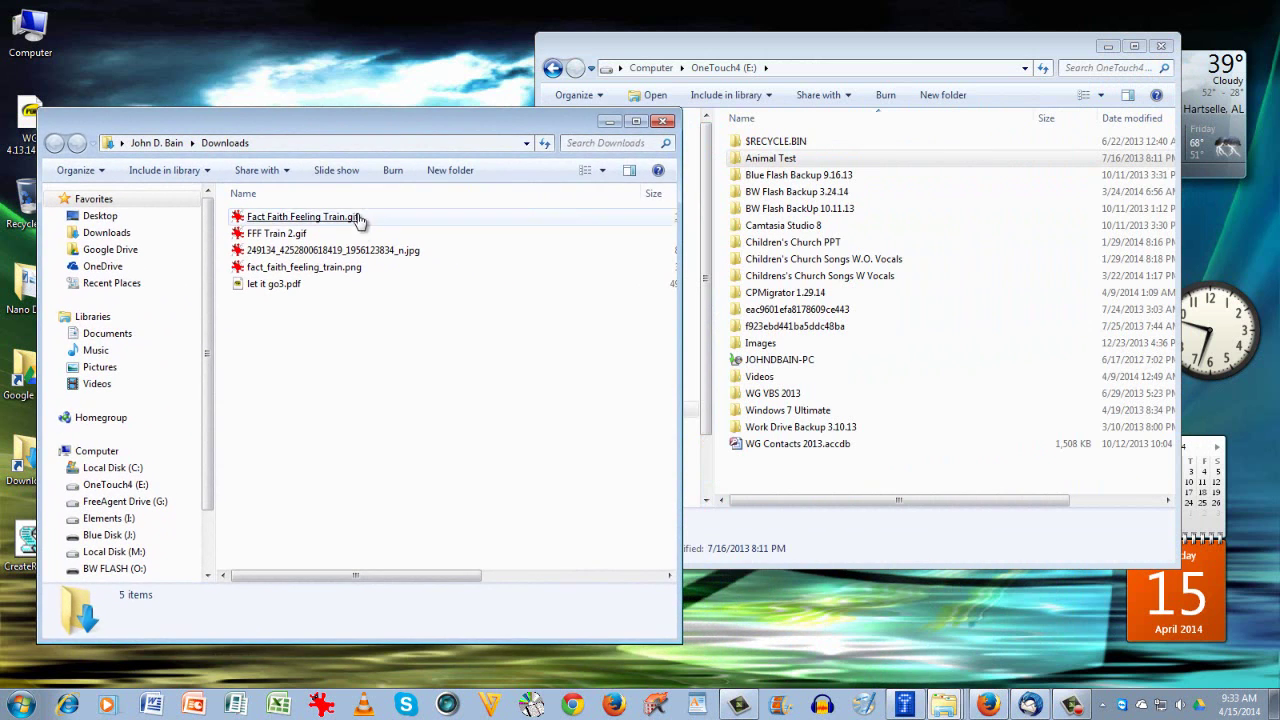
click(303, 255)
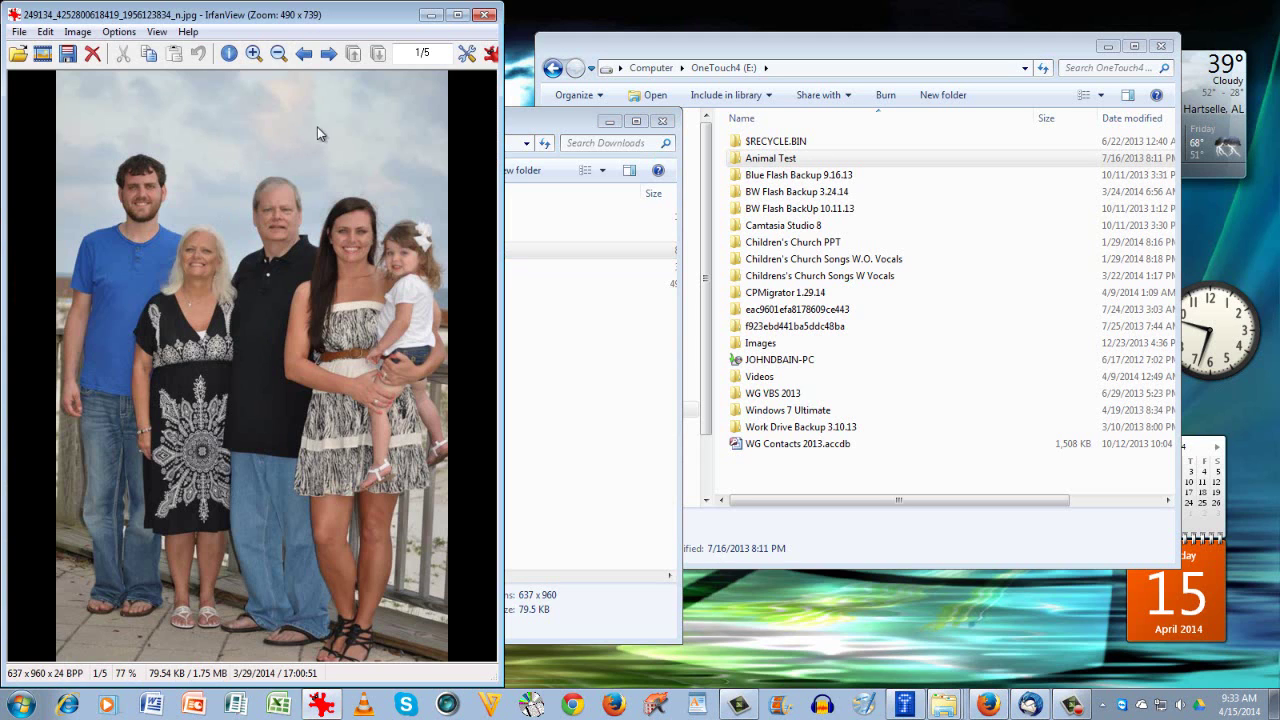
click(485, 16)
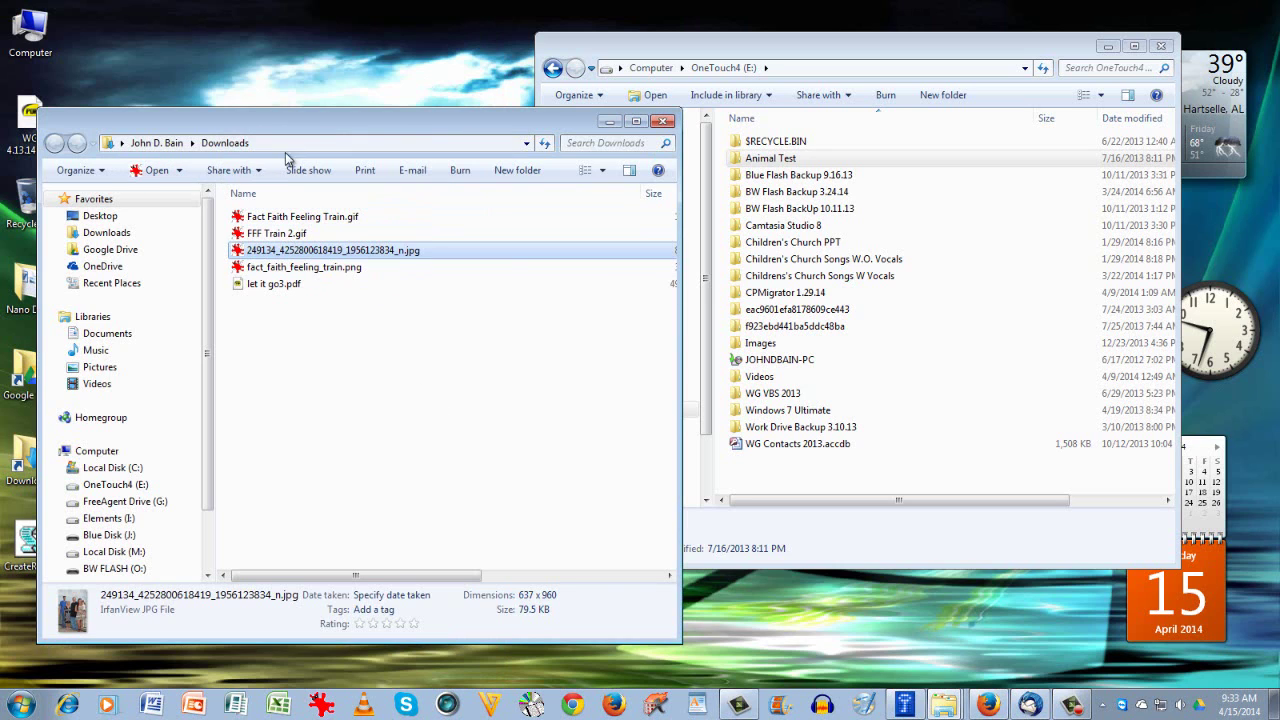
Step: Display the Downloads folder's full path as editable text in the address bar
click(119, 143)
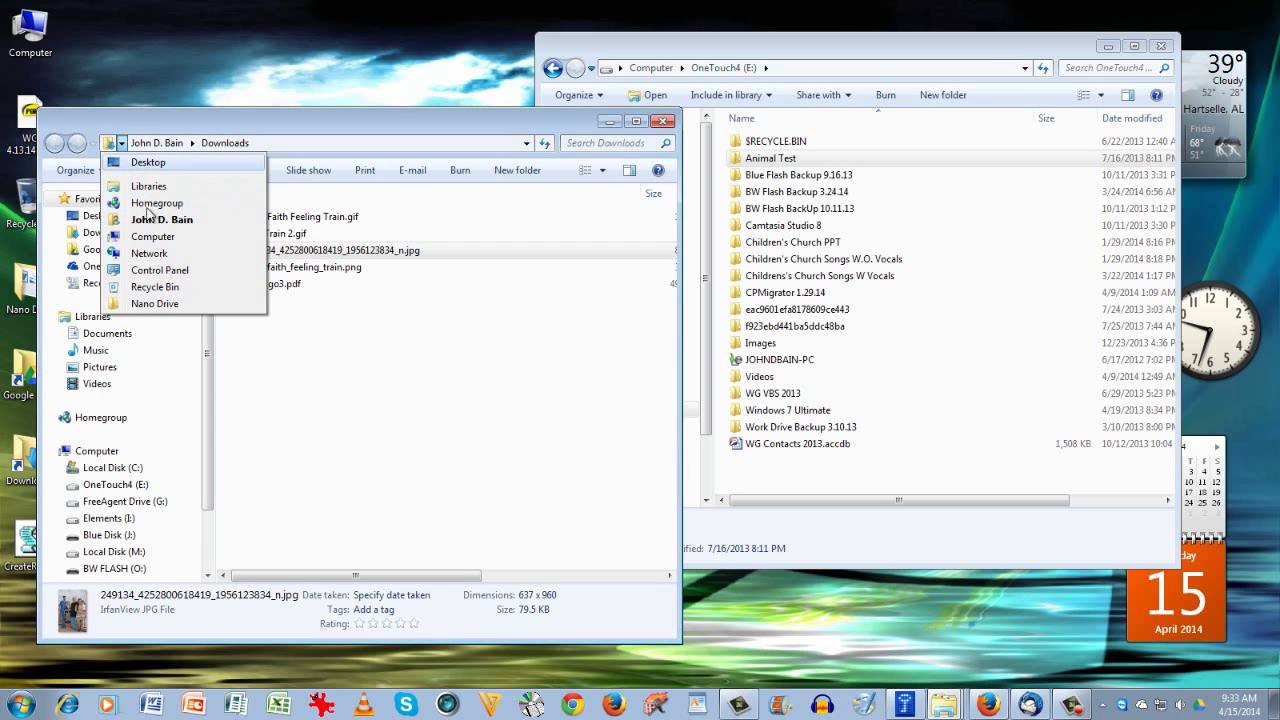
click(232, 145)
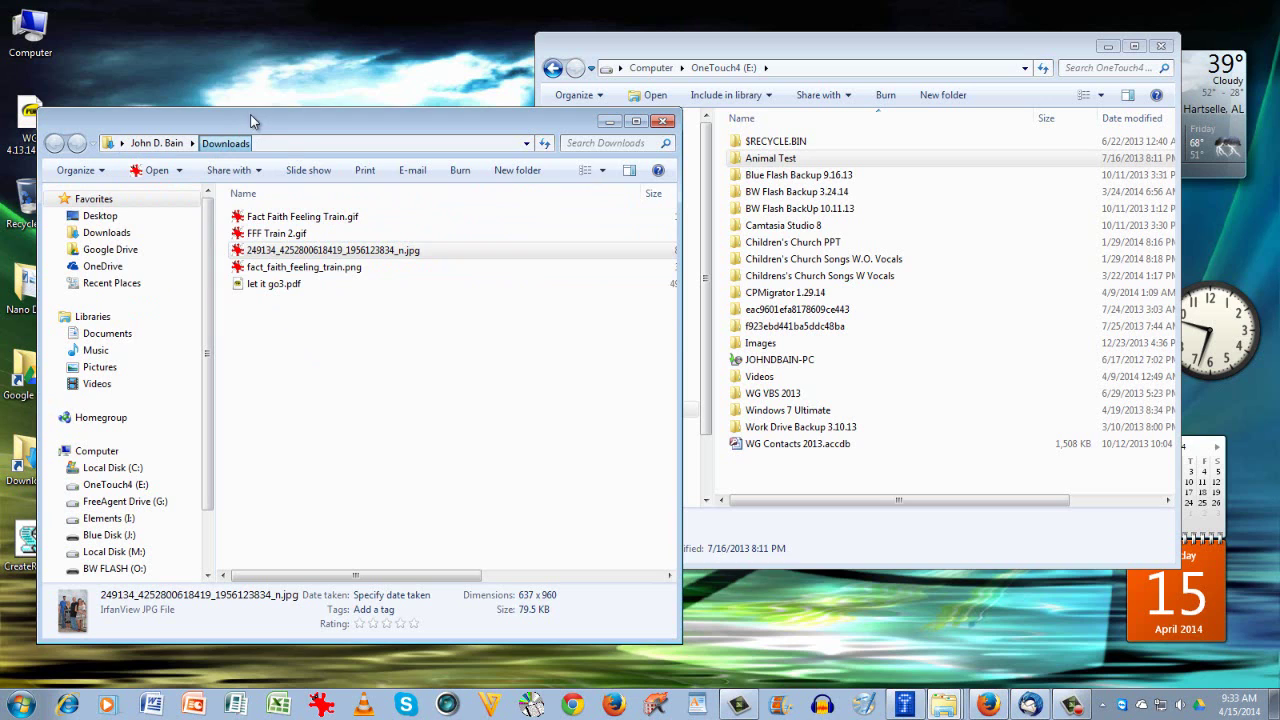
click(280, 148)
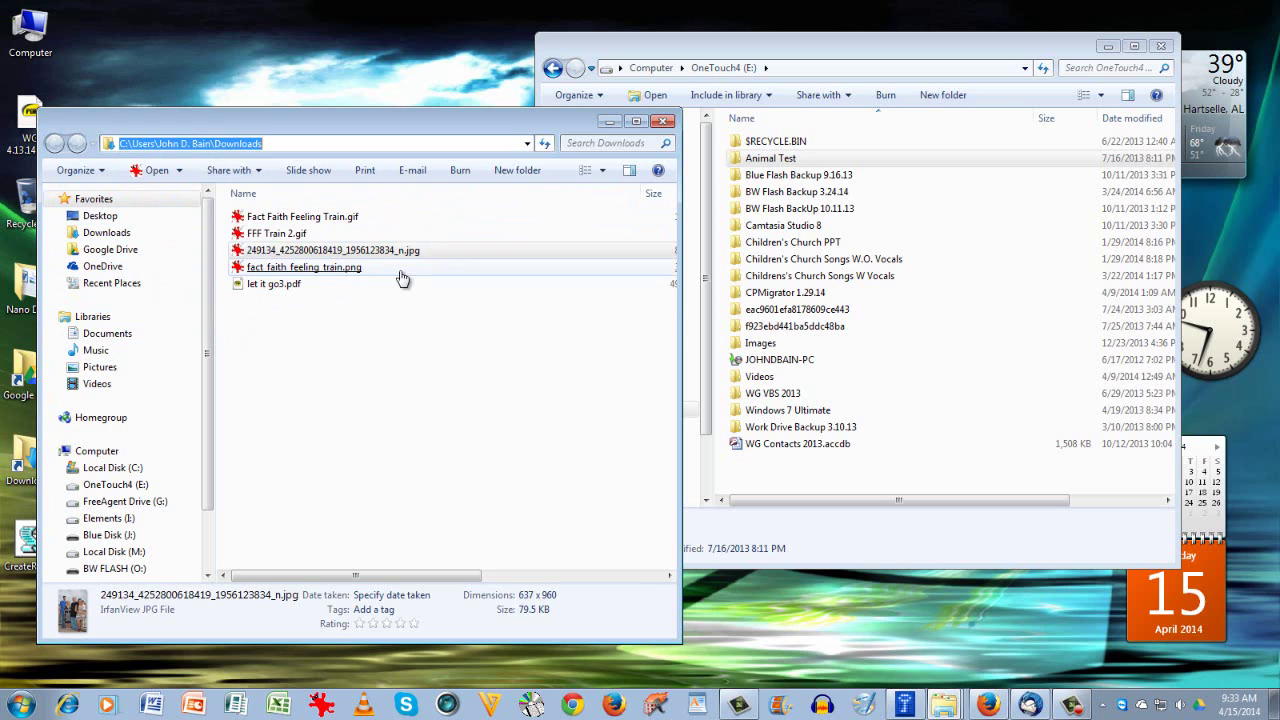
Step: Rename the downloaded jpg photo to 'Bains Beach 2013.jpg'
click(374, 251)
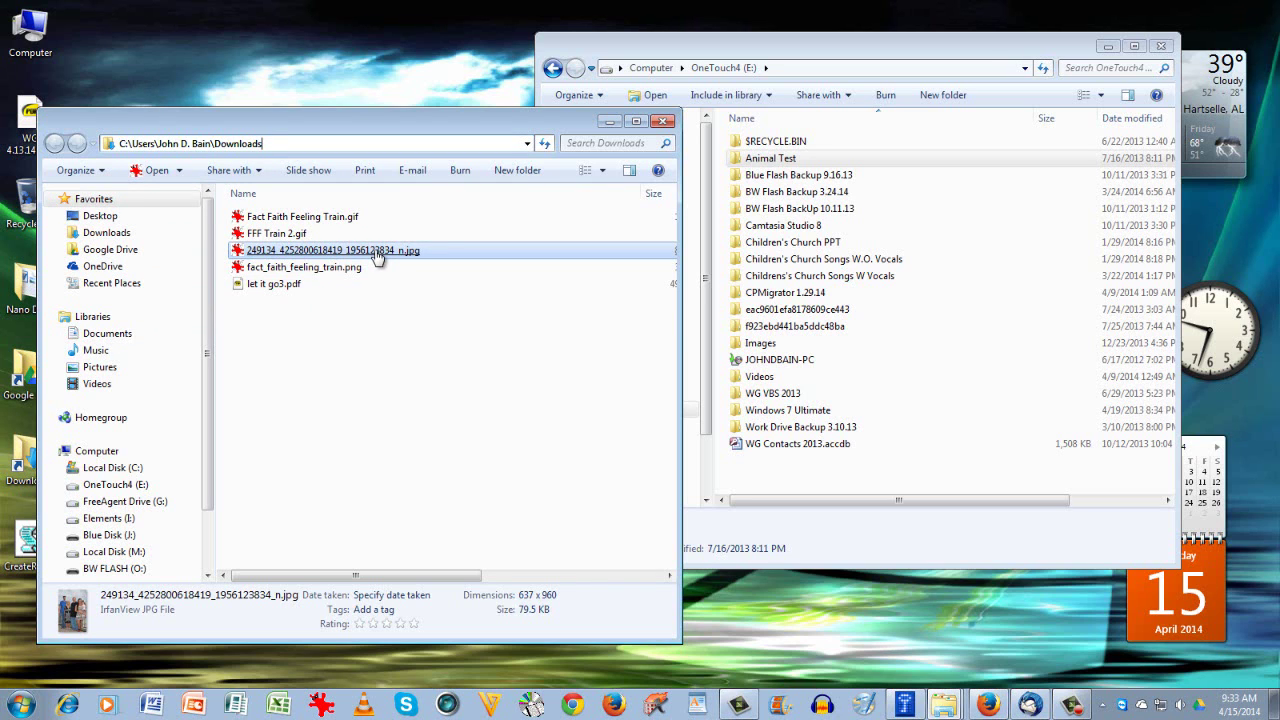
right_click(374, 251)
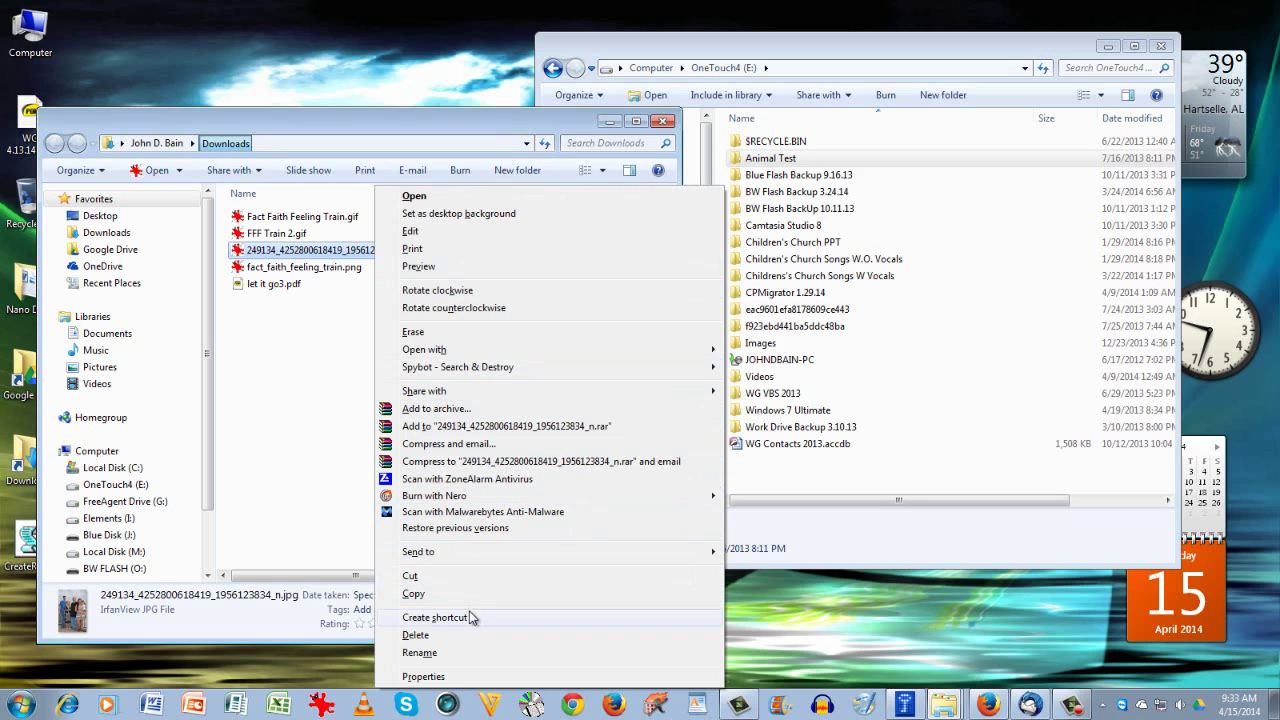
click(448, 655)
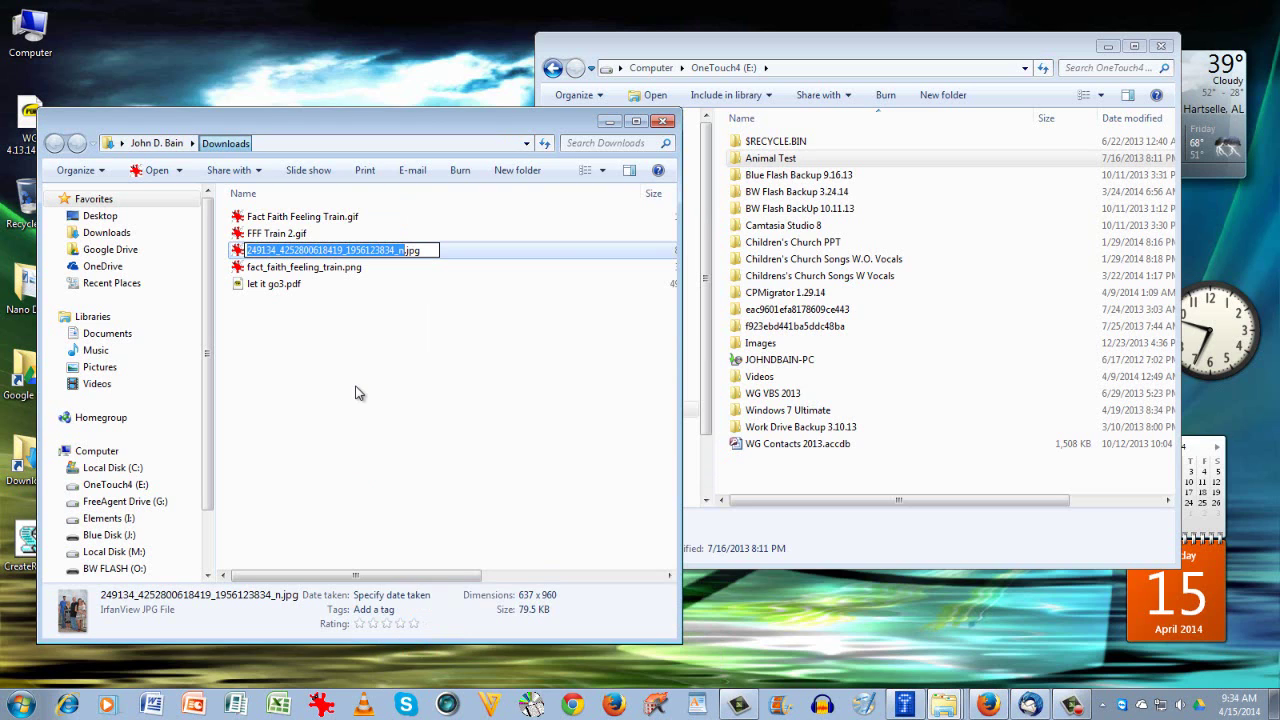
text(Bains)
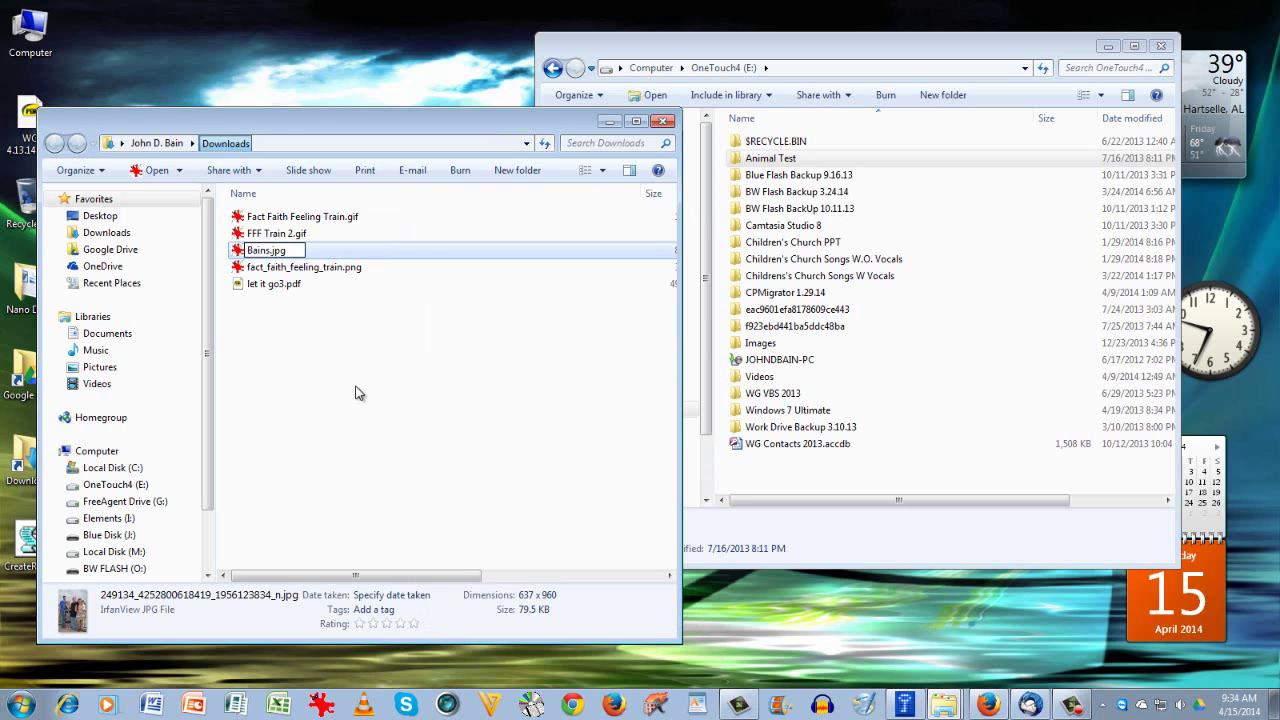
text( Beac)
text(h 2013)
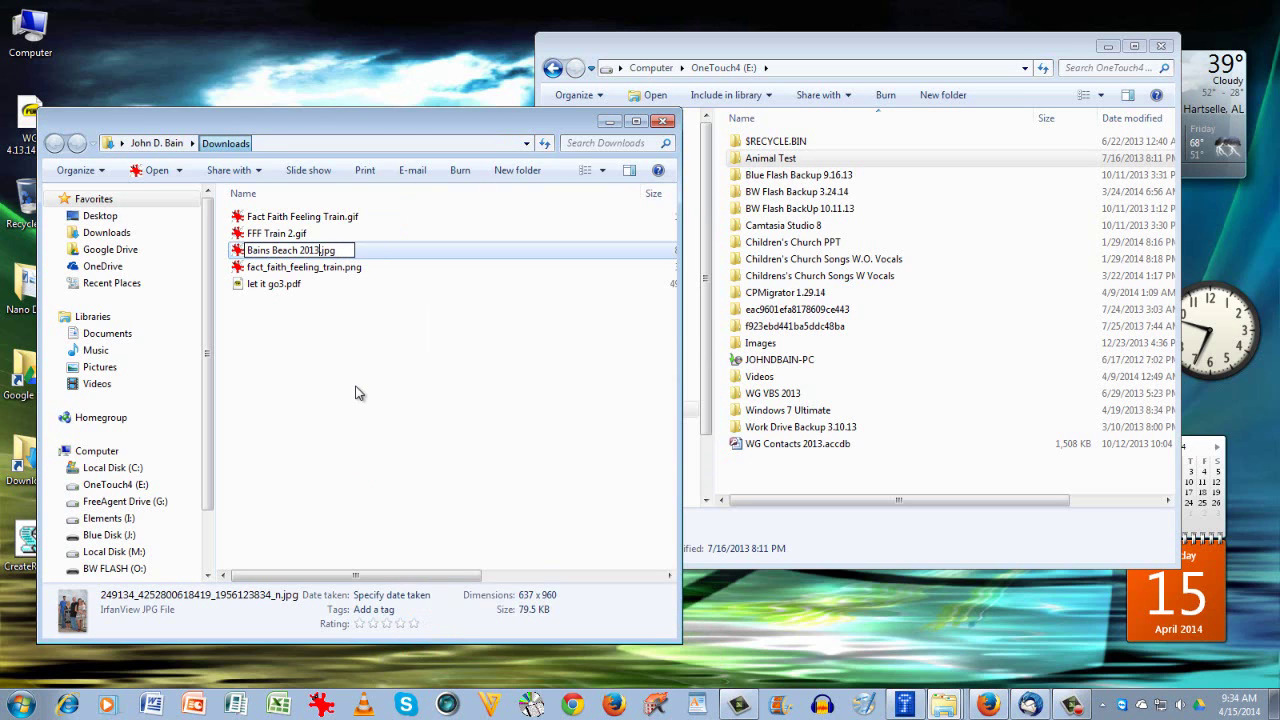
key(Return)
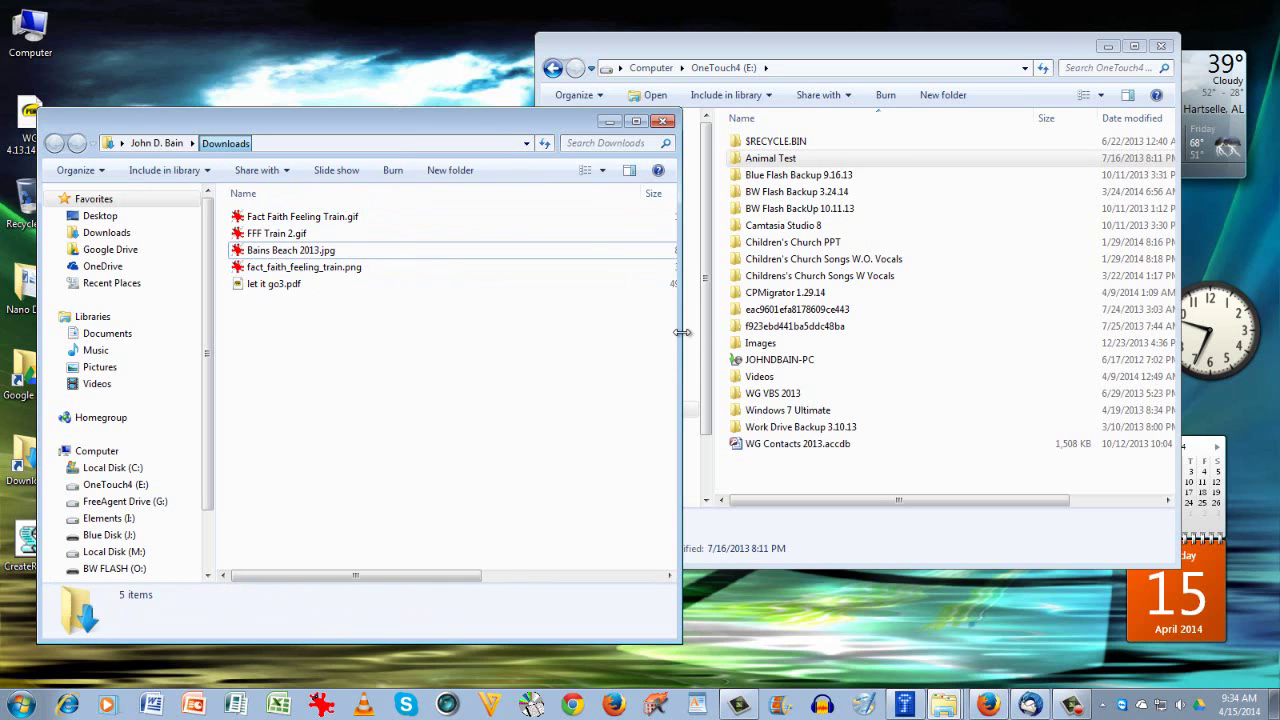
Step: Narrow the Downloads window and drag Bains Beach 2013.jpg onto the OneTouch4 (E:) drive
drag(681, 332, 518, 327)
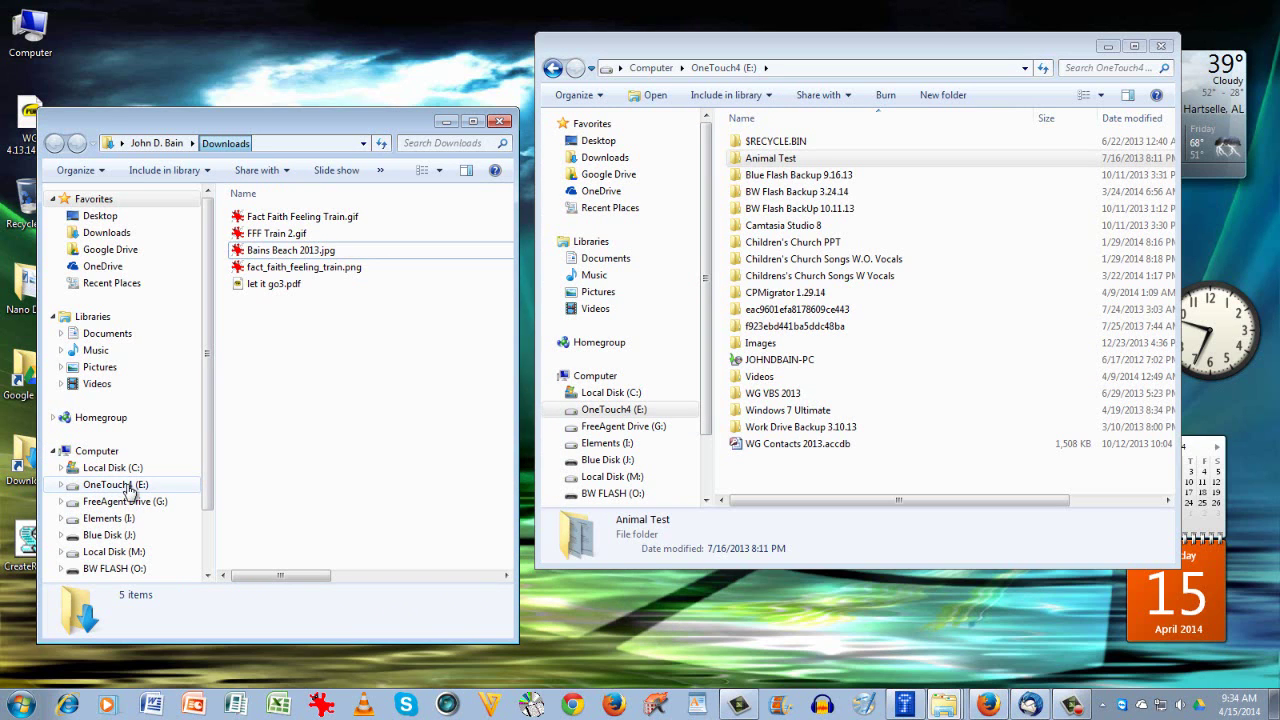
click(264, 252)
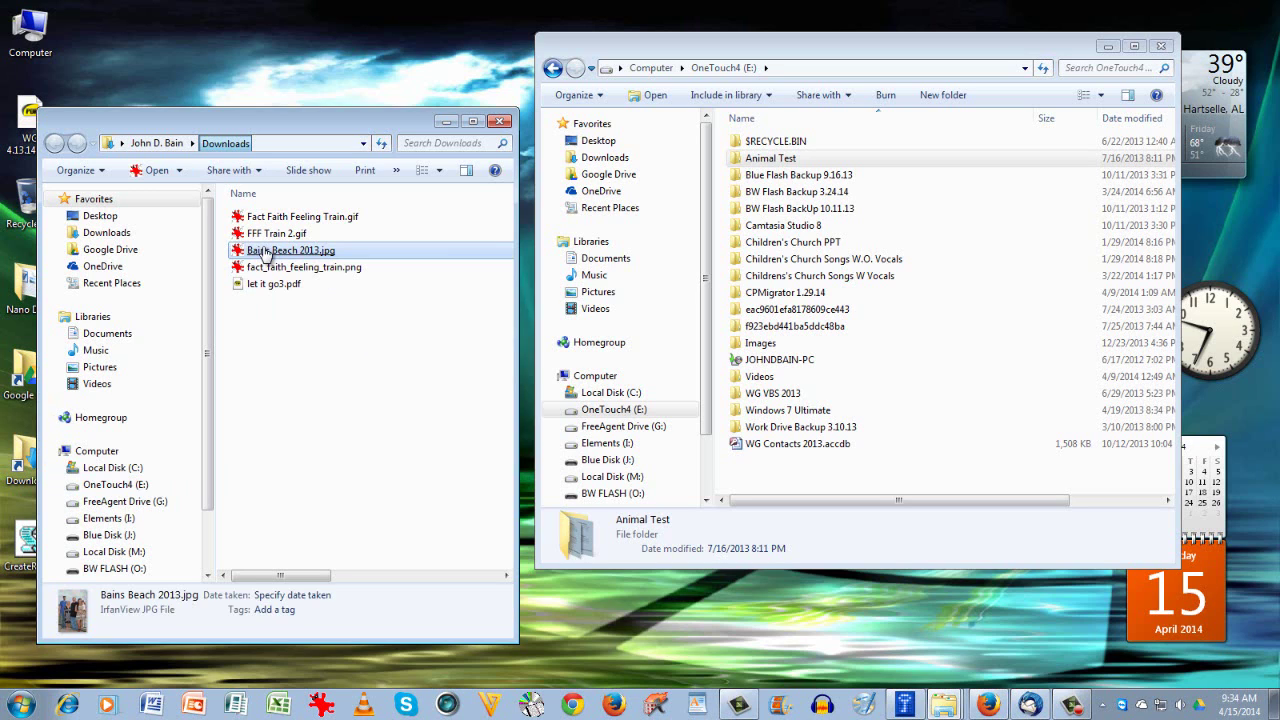
drag(265, 255, 833, 475)
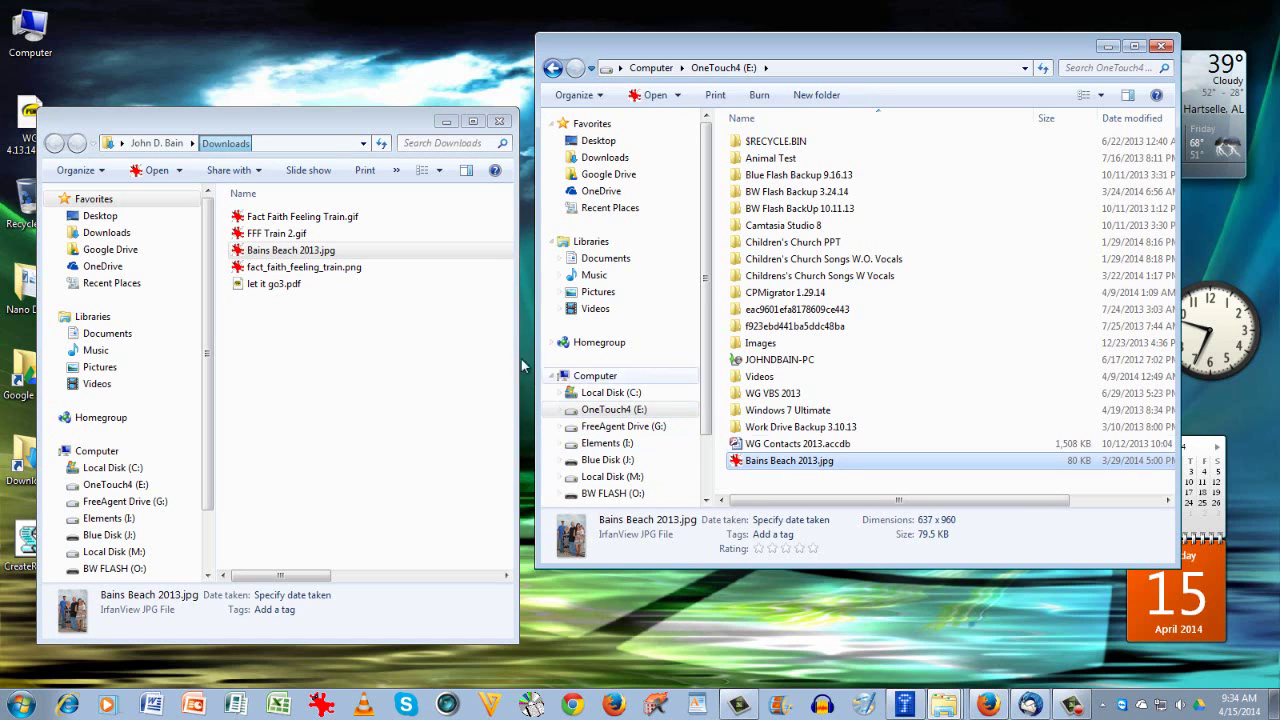
click(264, 256)
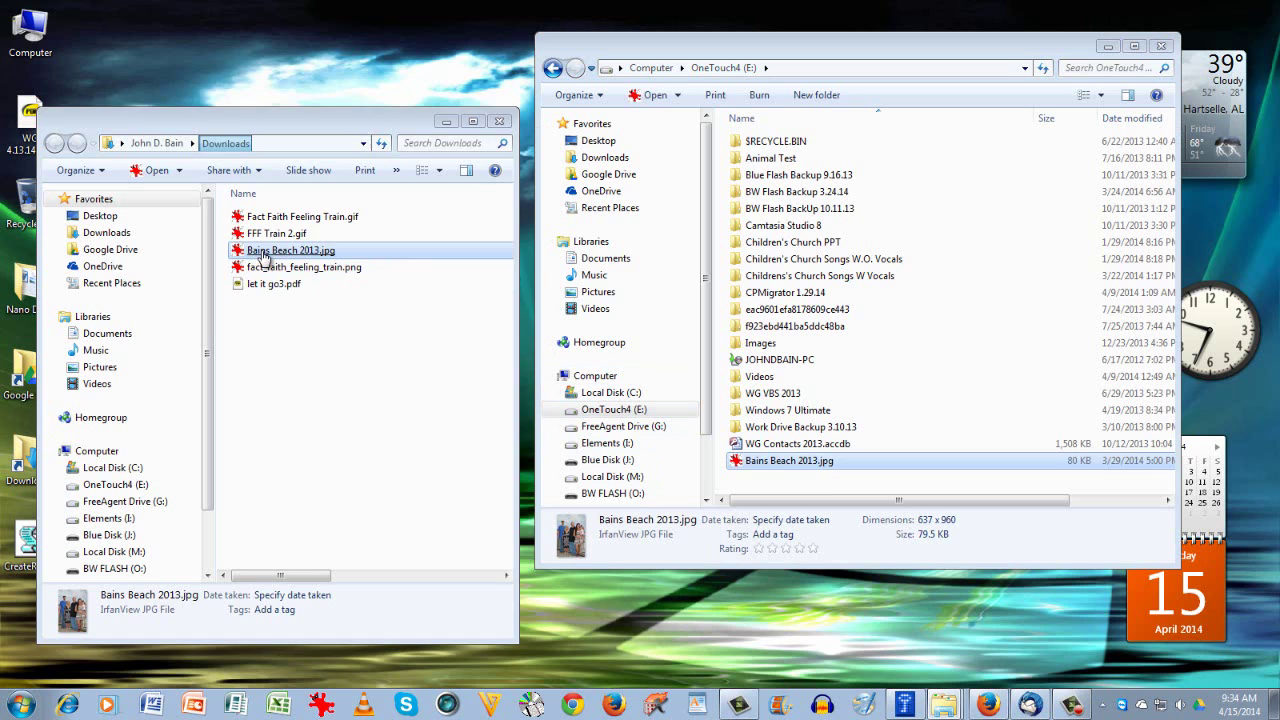
right_click(264, 257)
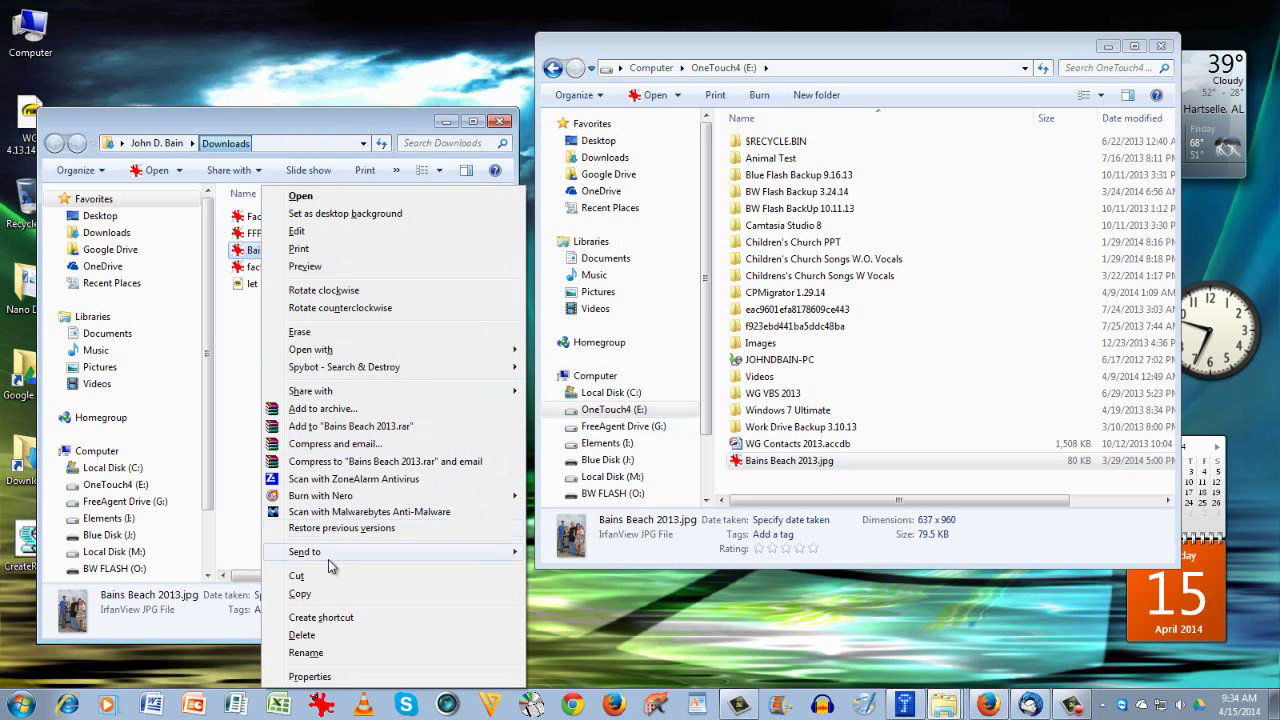
click(318, 634)
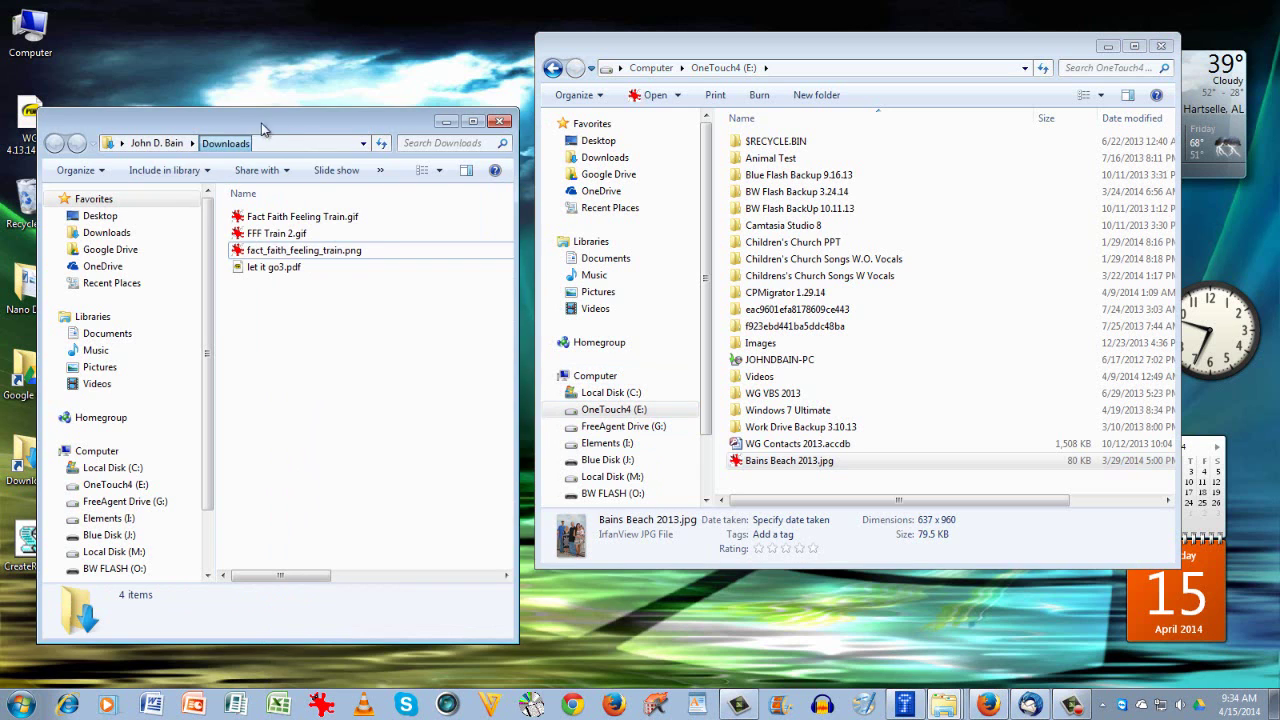
drag(248, 128, 300, 87)
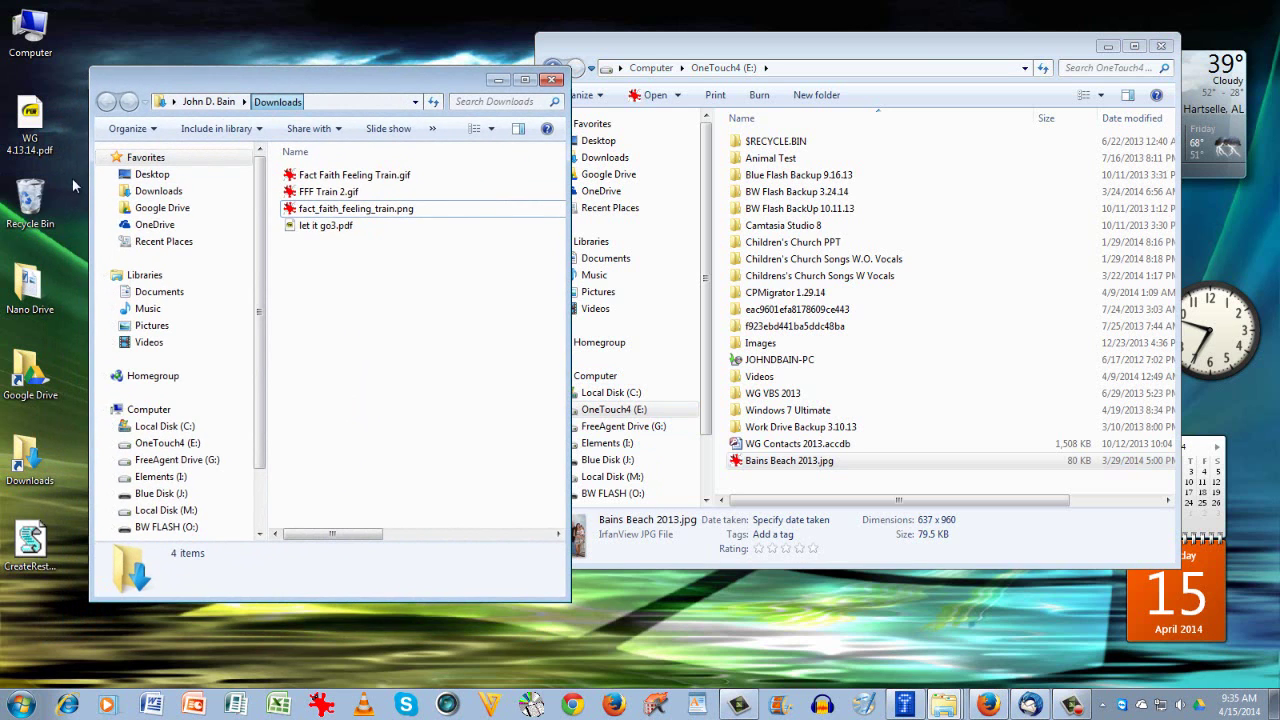
click(35, 203)
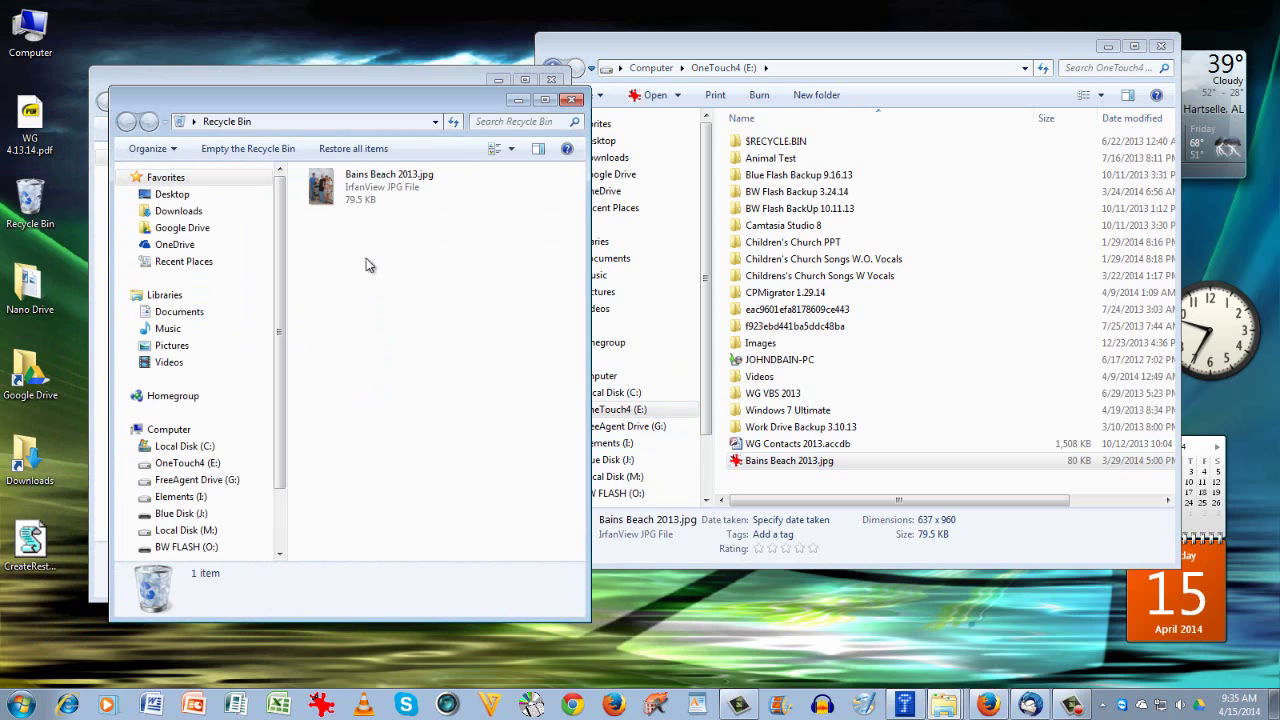
right_click(358, 190)
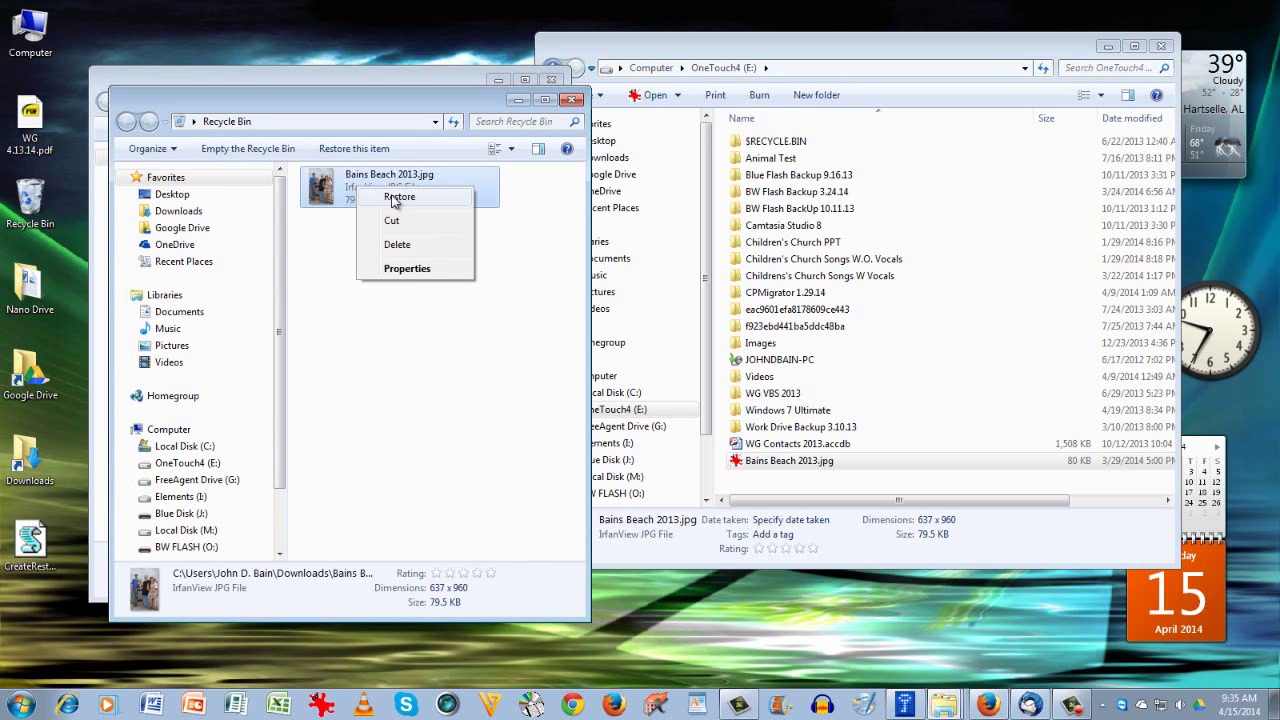
click(395, 198)
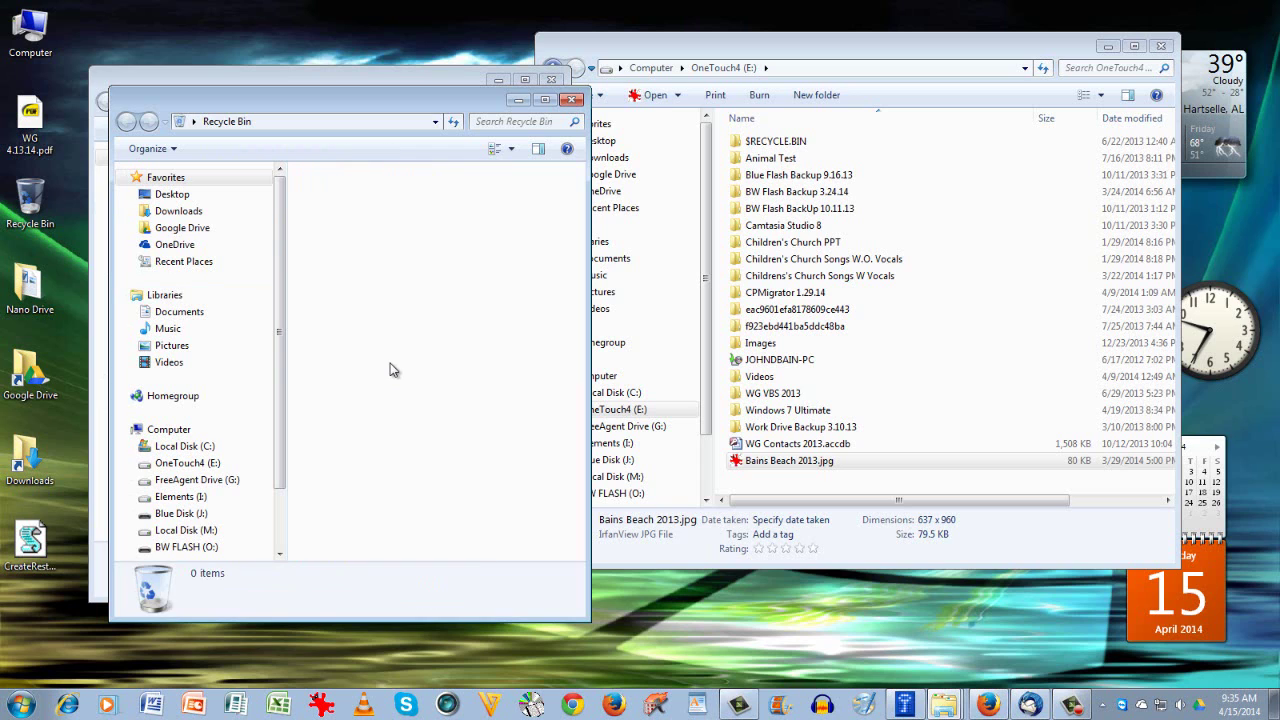
click(571, 99)
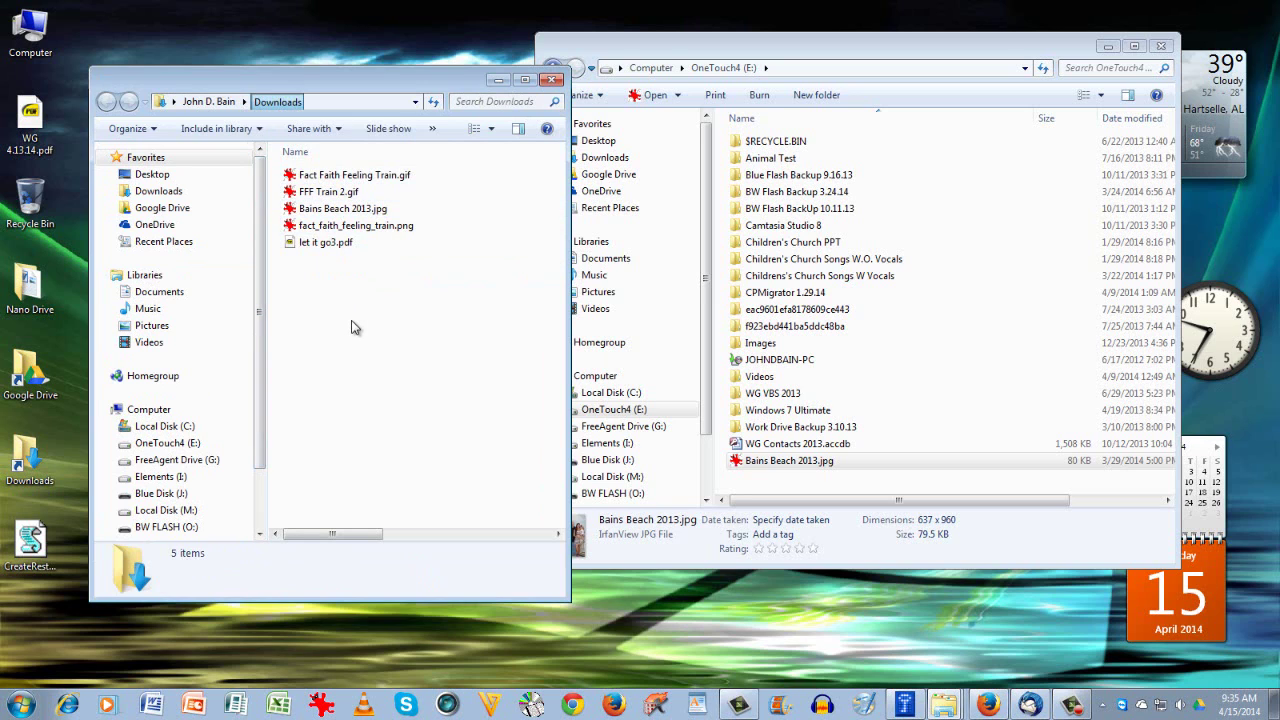
Step: Drag Bains Beach 2013.jpg from Downloads into the Recycle Bin and close the Downloads window
right_click(33, 201)
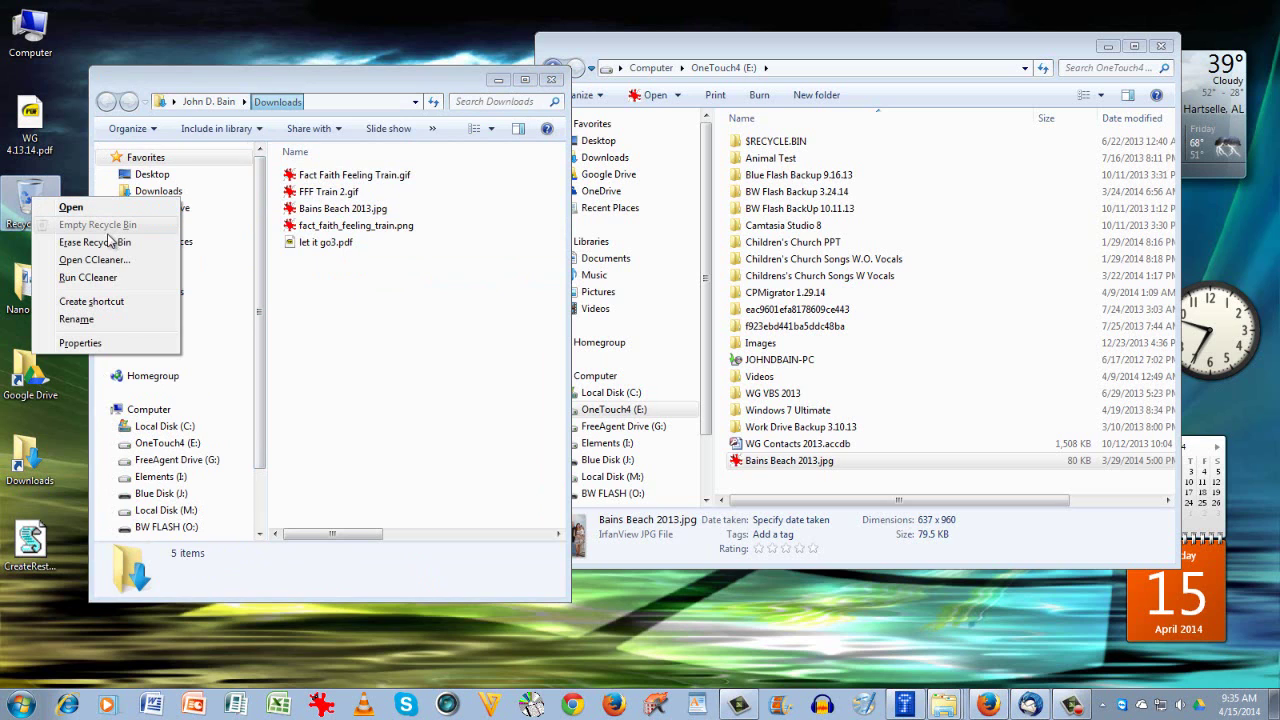
click(373, 324)
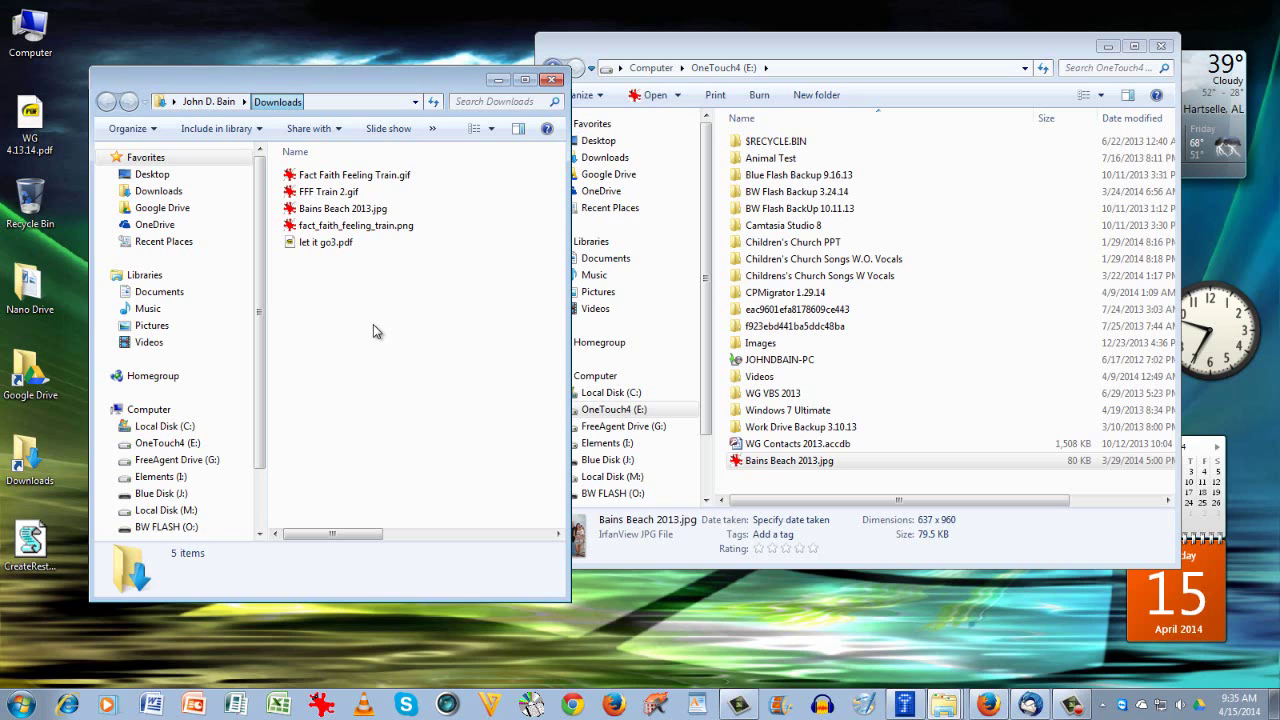
click(292, 212)
drag(292, 218, 30, 205)
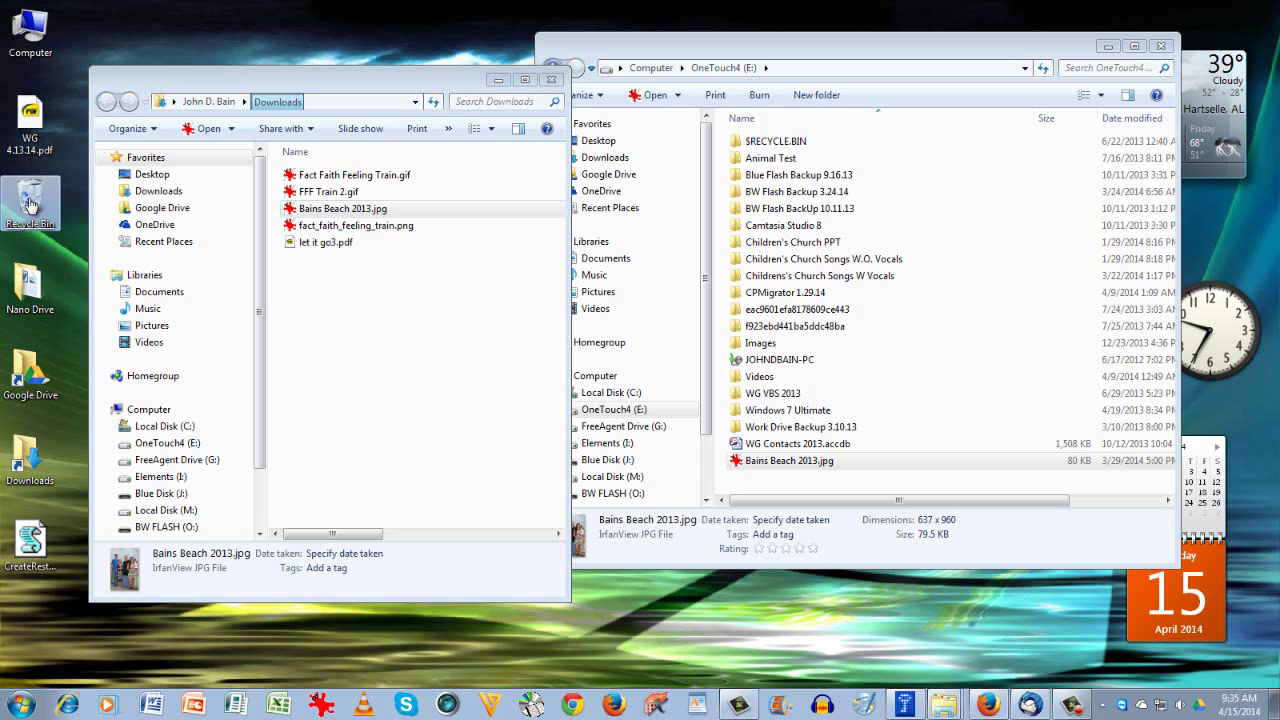
click(551, 79)
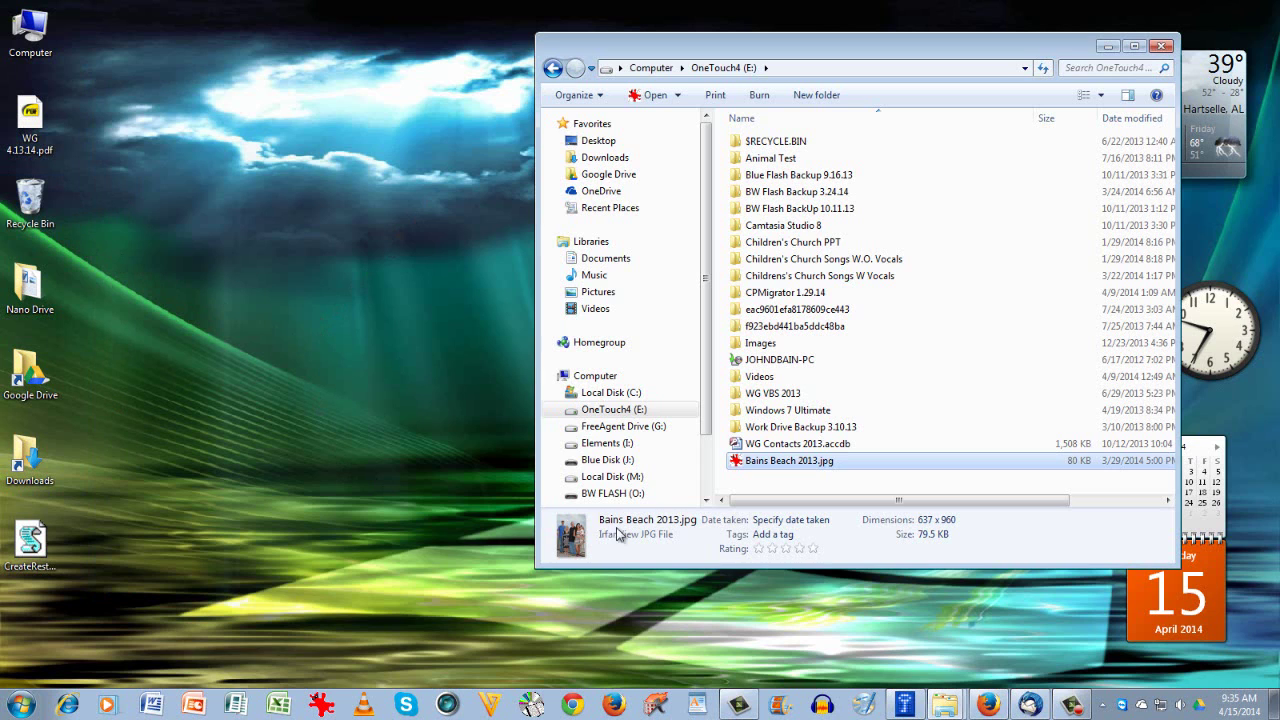
Step: View the drive's copy of Bains Beach 2013.jpg in IrfanView, then close it
key(Return)
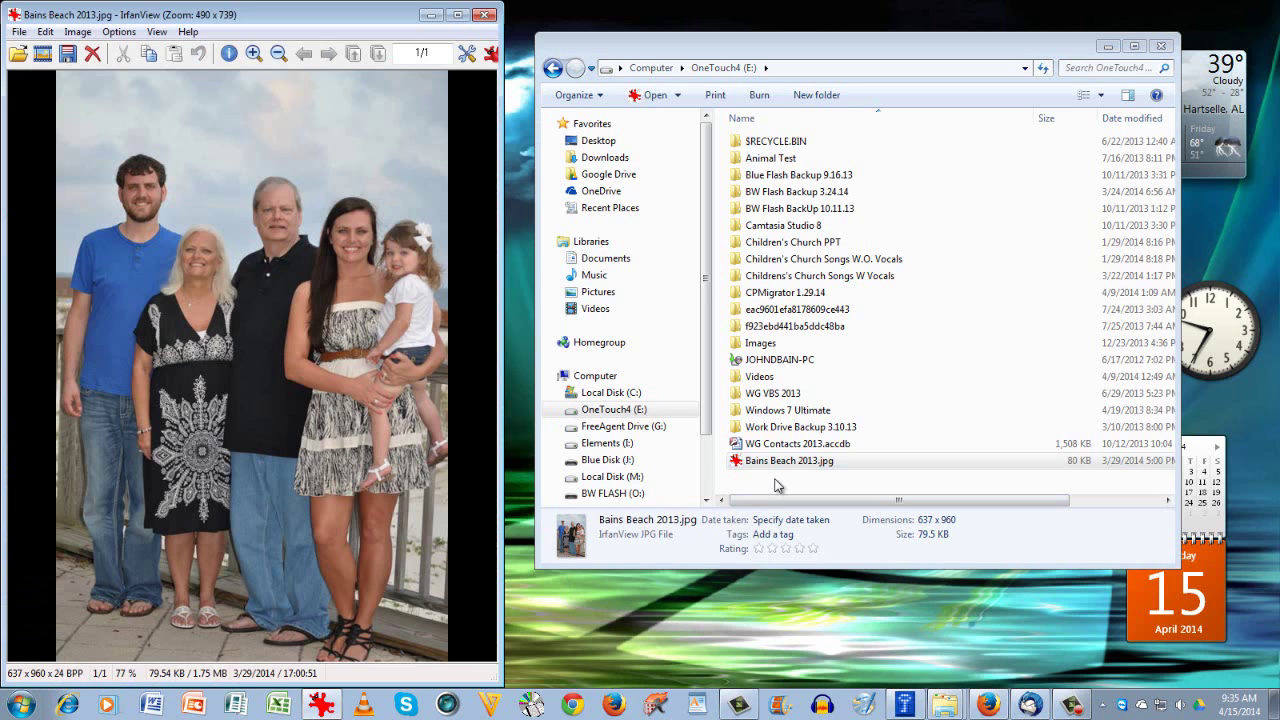
click(485, 15)
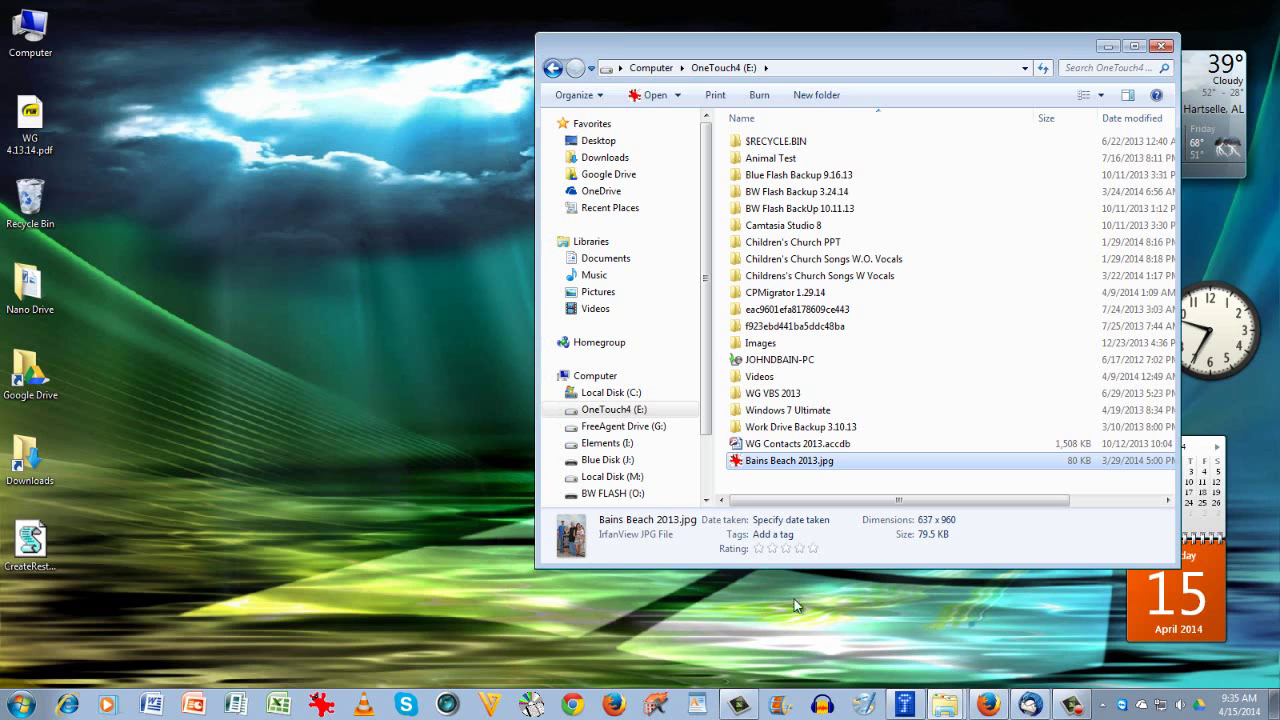
Step: Restore Thunderbird and open the 'Top presentations on SlideShare this week' email in a tab
click(1030, 705)
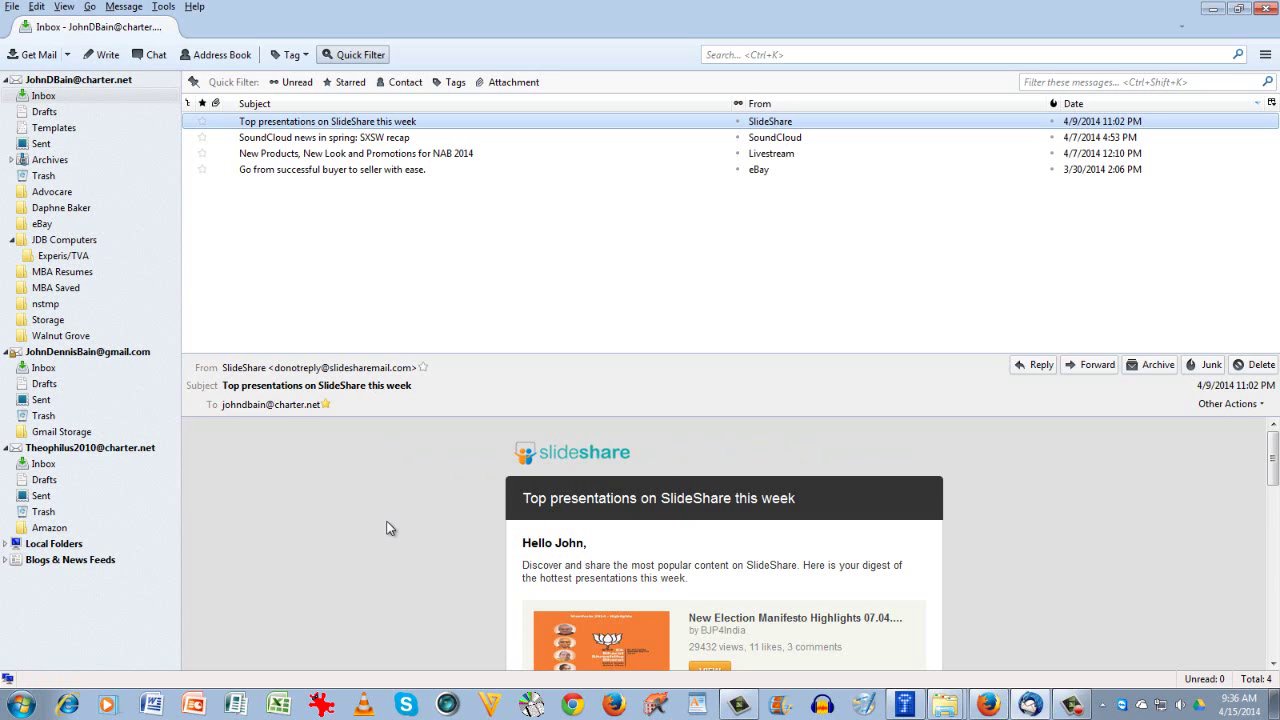
double_click(258, 122)
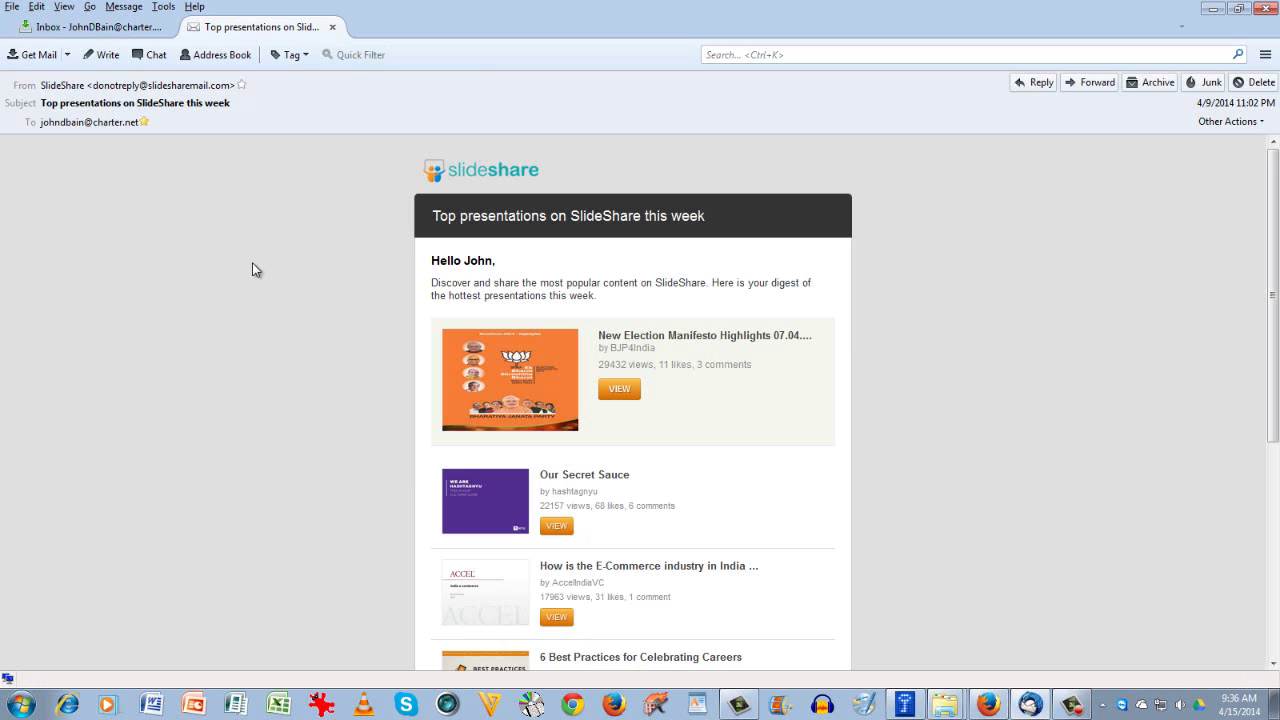
click(332, 27)
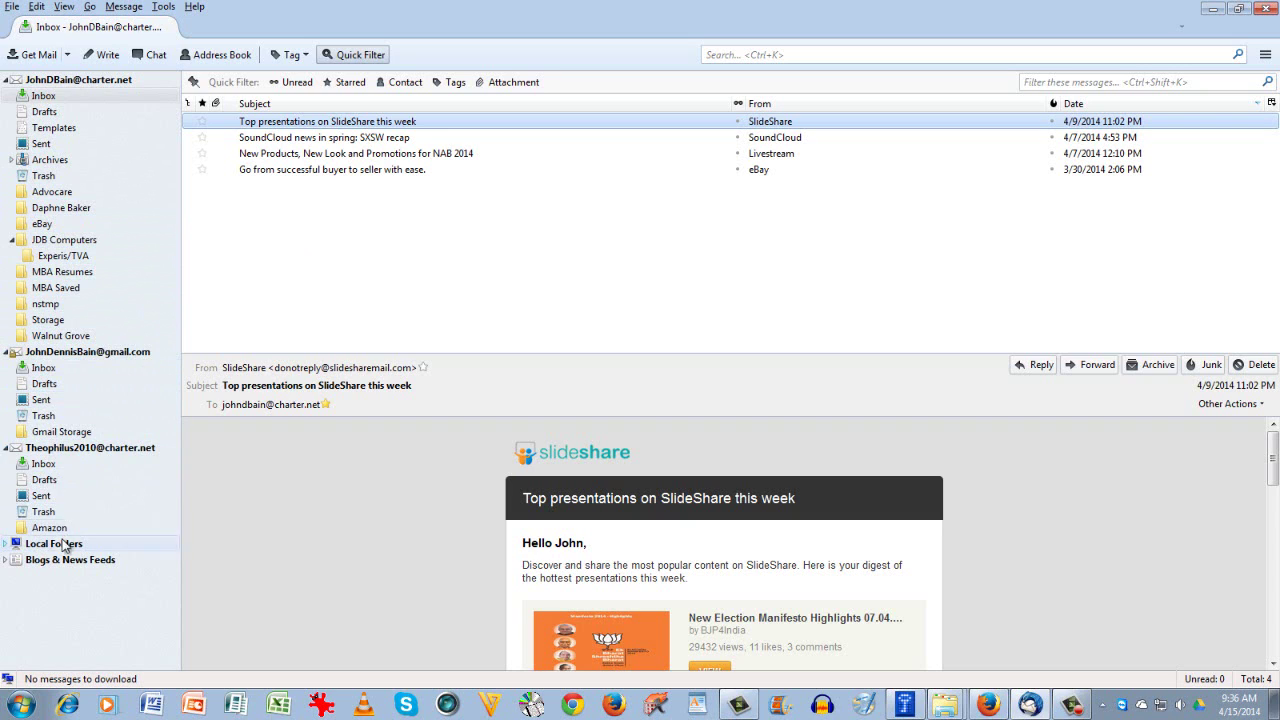
click(7, 448)
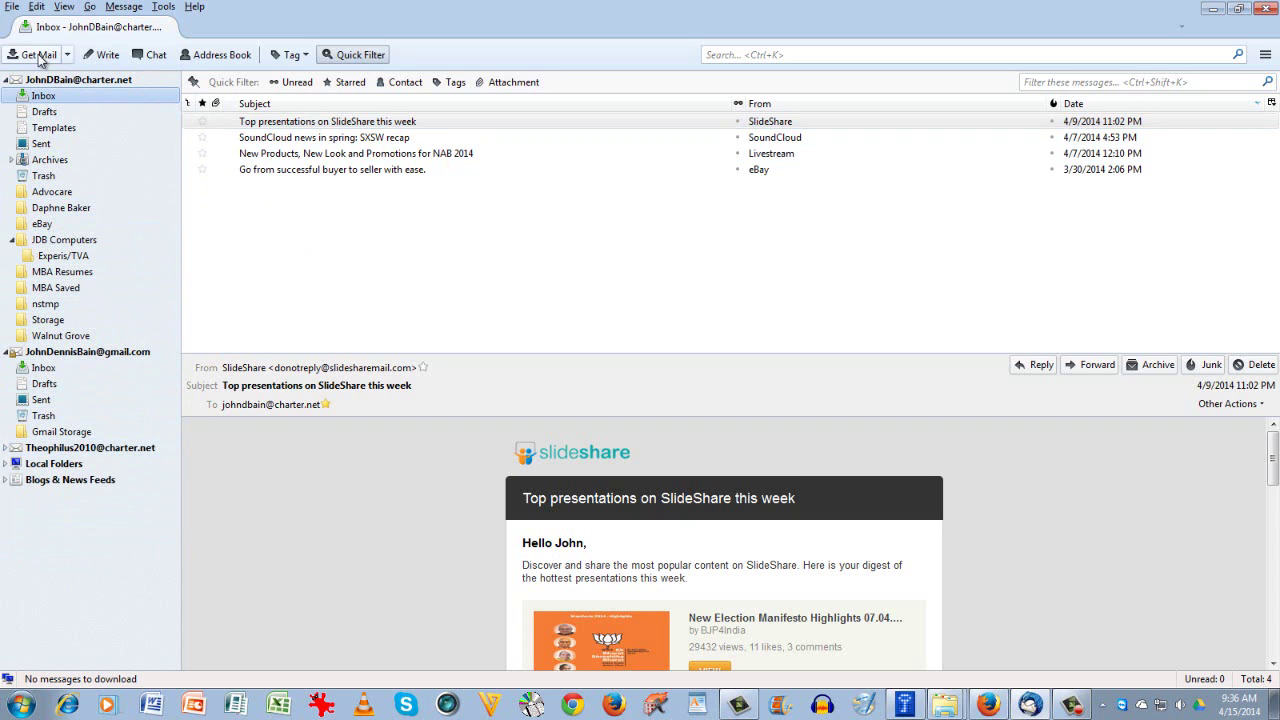
click(282, 123)
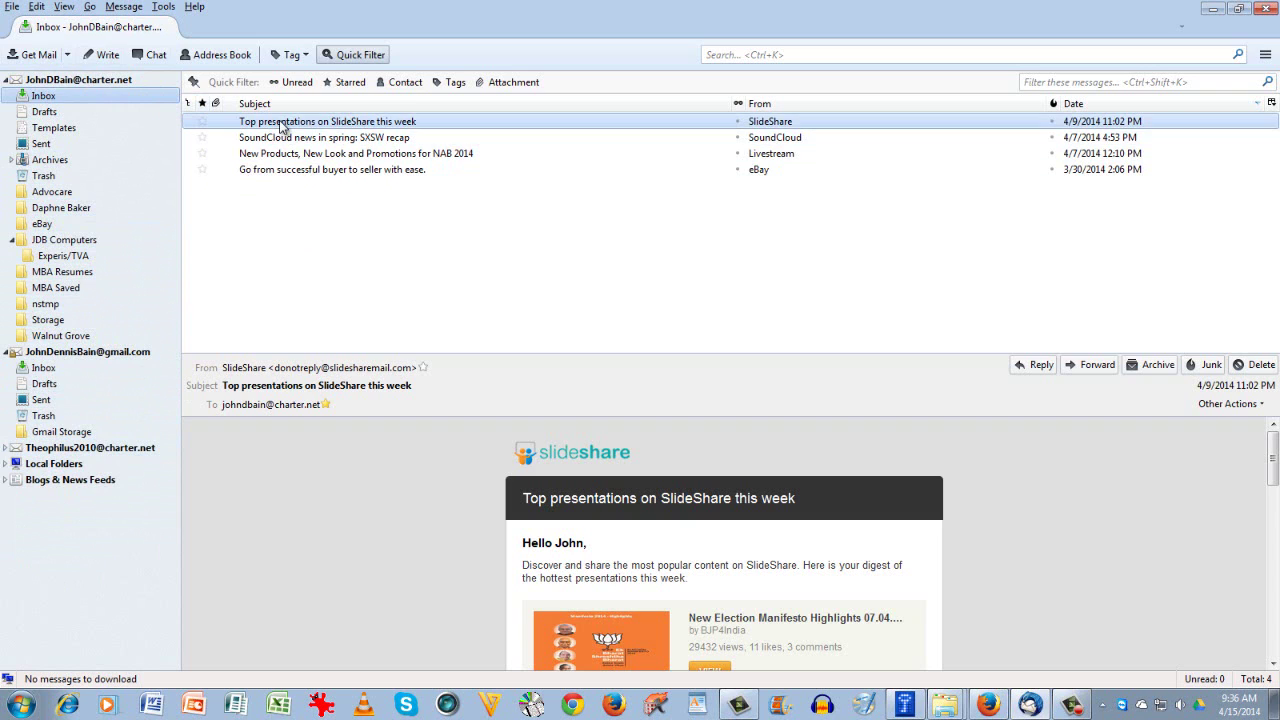
double_click(282, 123)
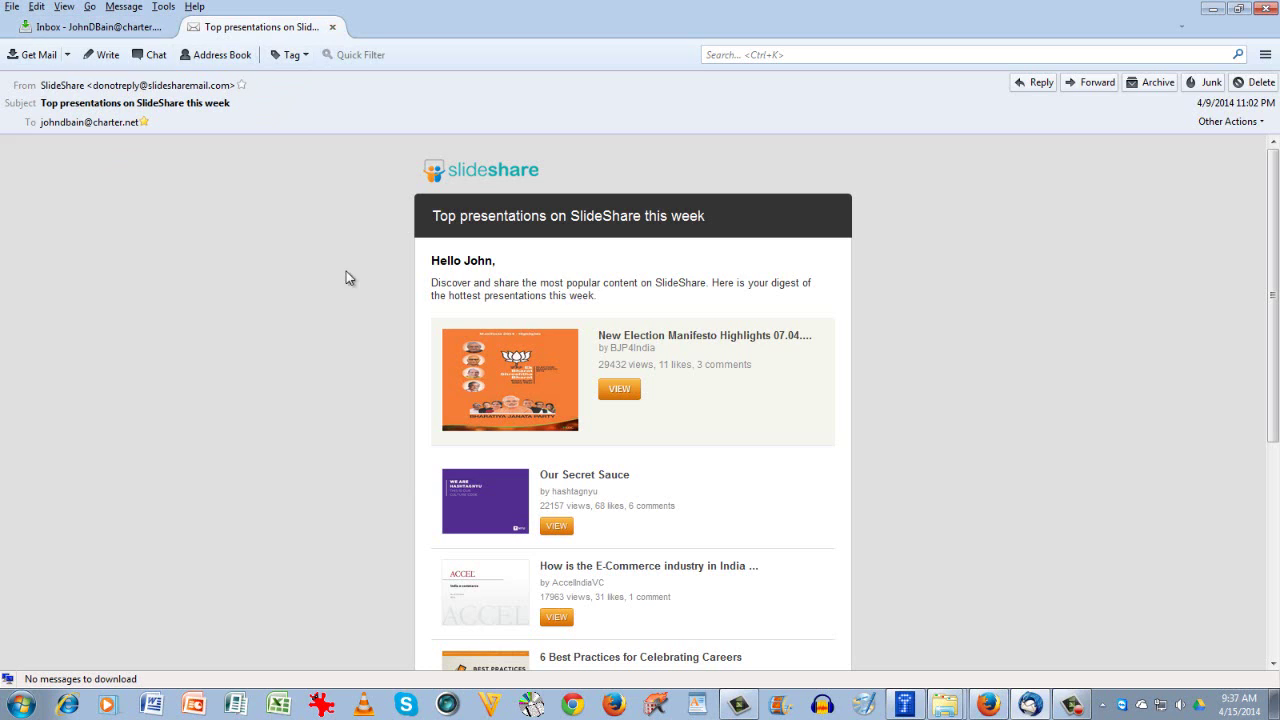
Step: Use File > Save As > File to store the SlideShare message as an .eml file on OneTouch4 (E:)
click(11, 7)
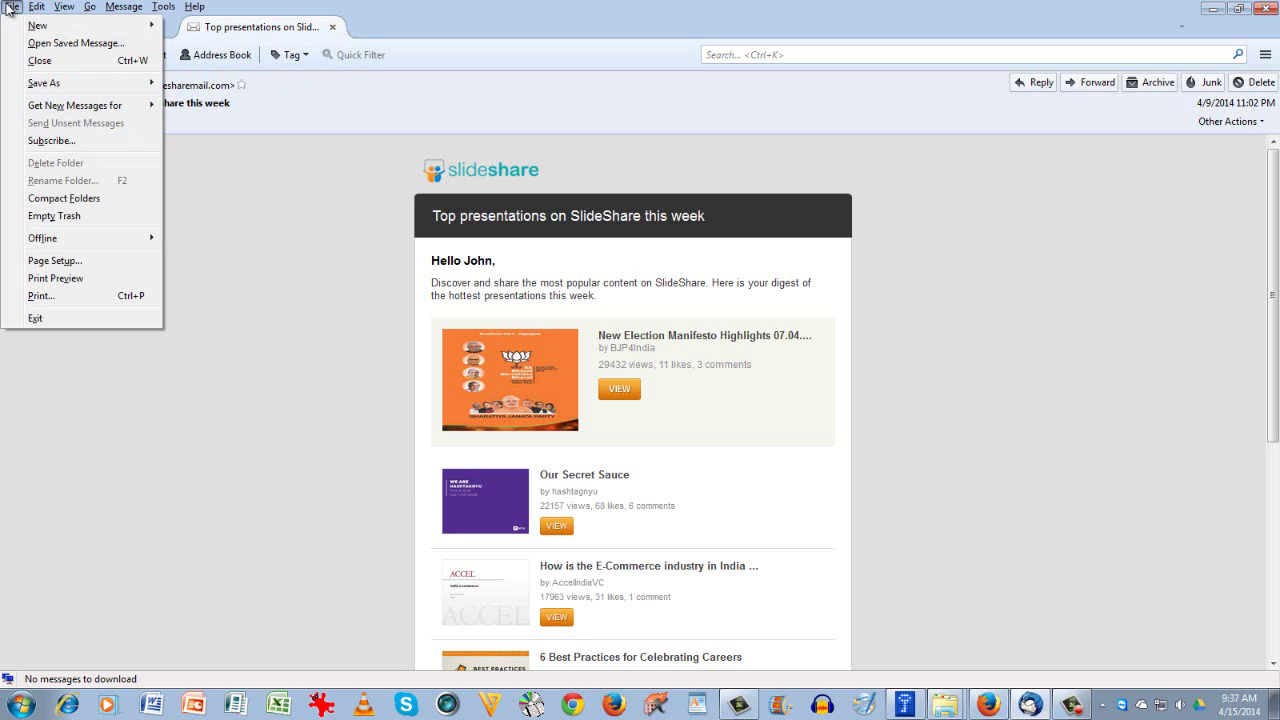
mouse_move(37, 88)
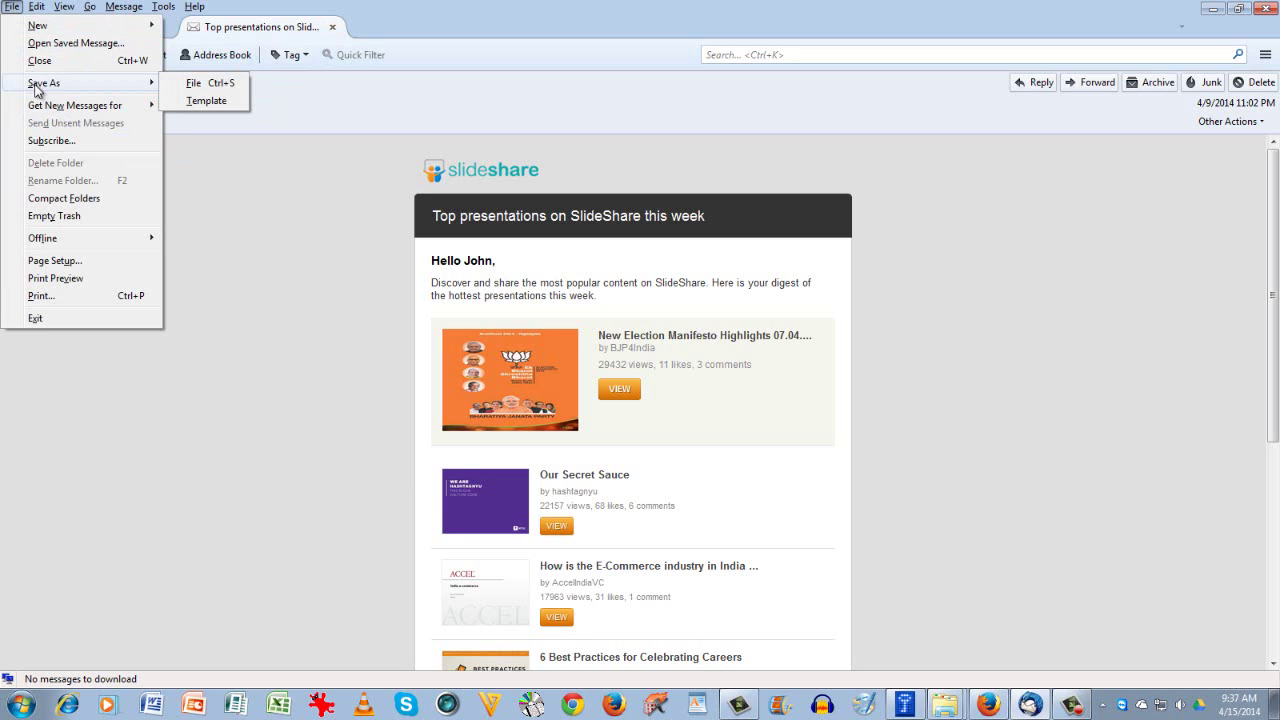
click(192, 83)
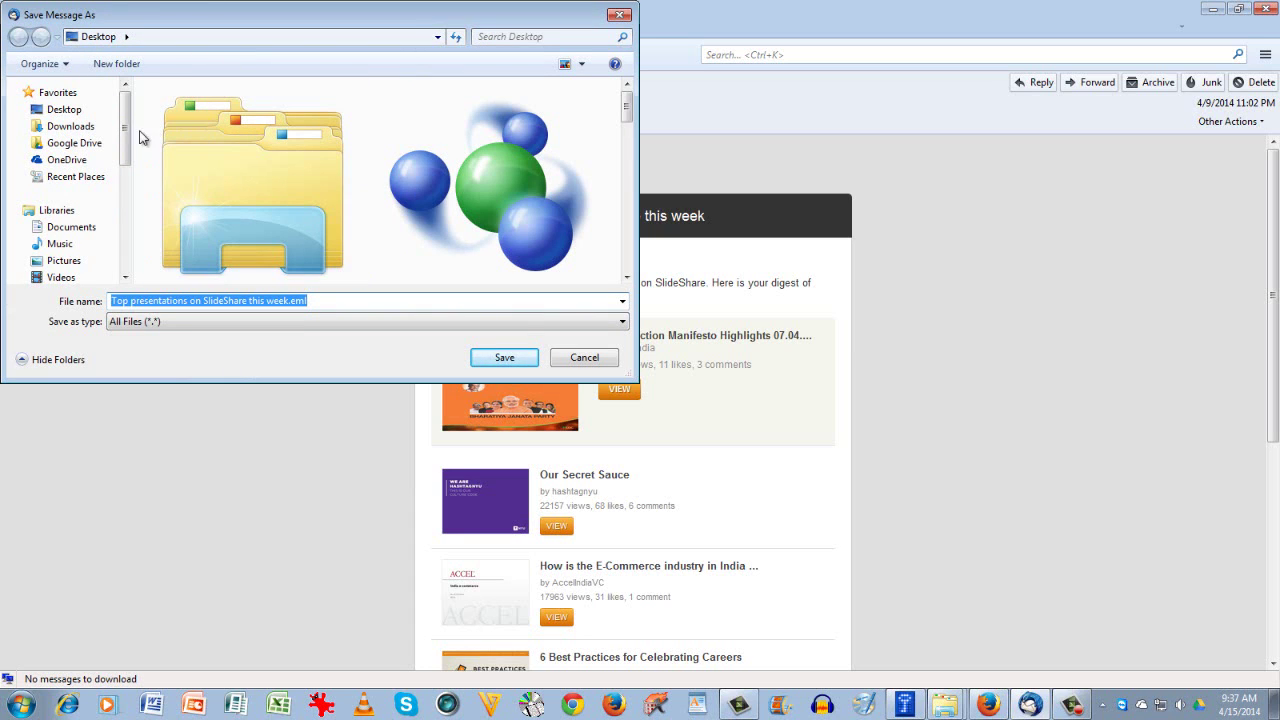
drag(127, 129, 129, 228)
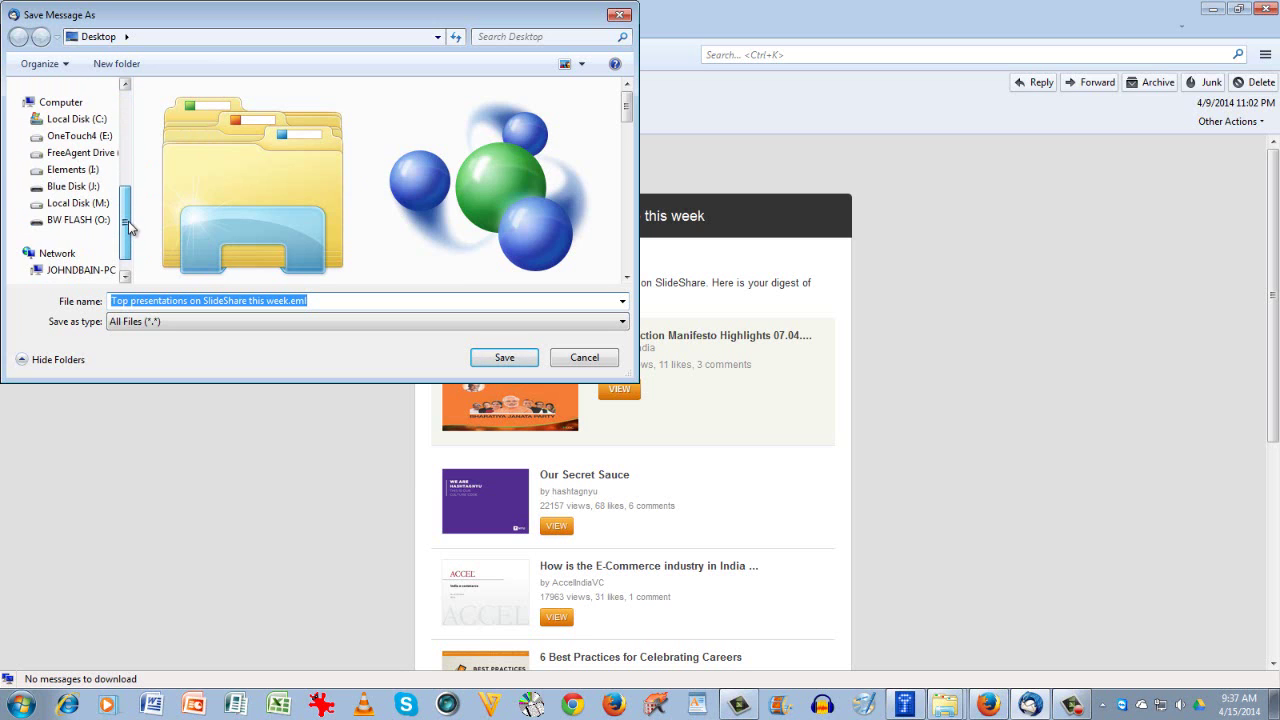
click(78, 140)
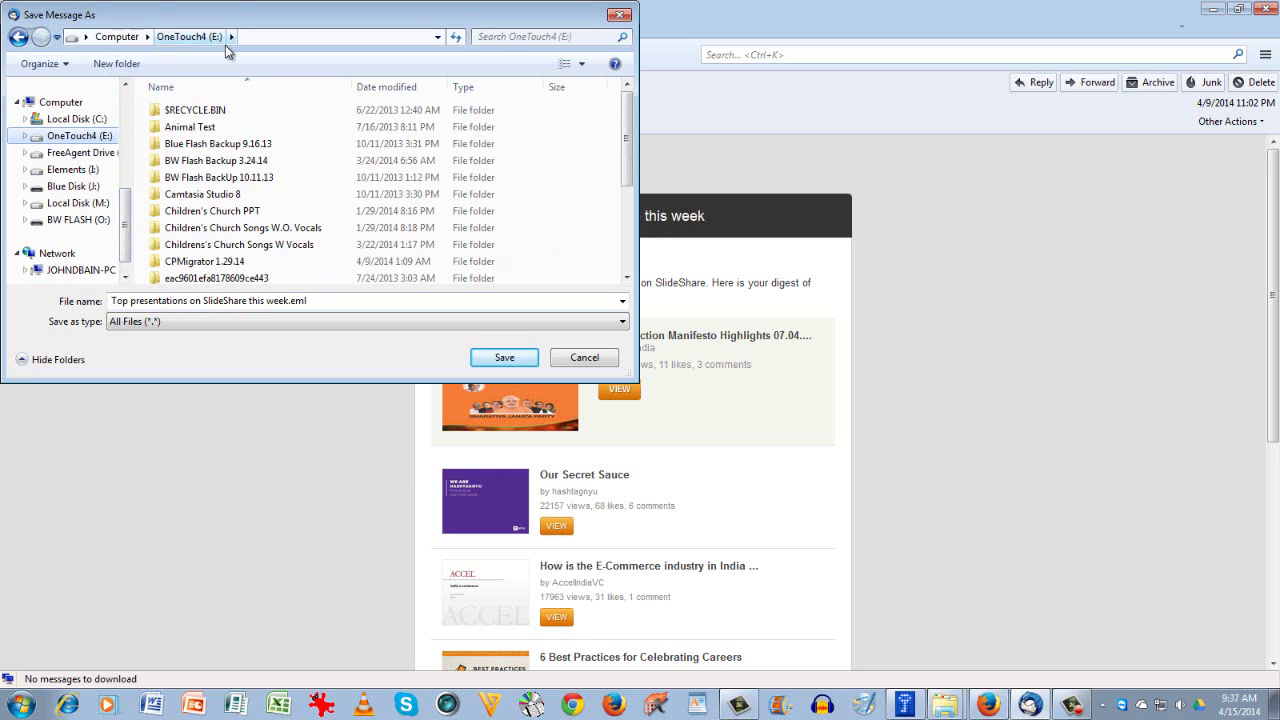
click(500, 360)
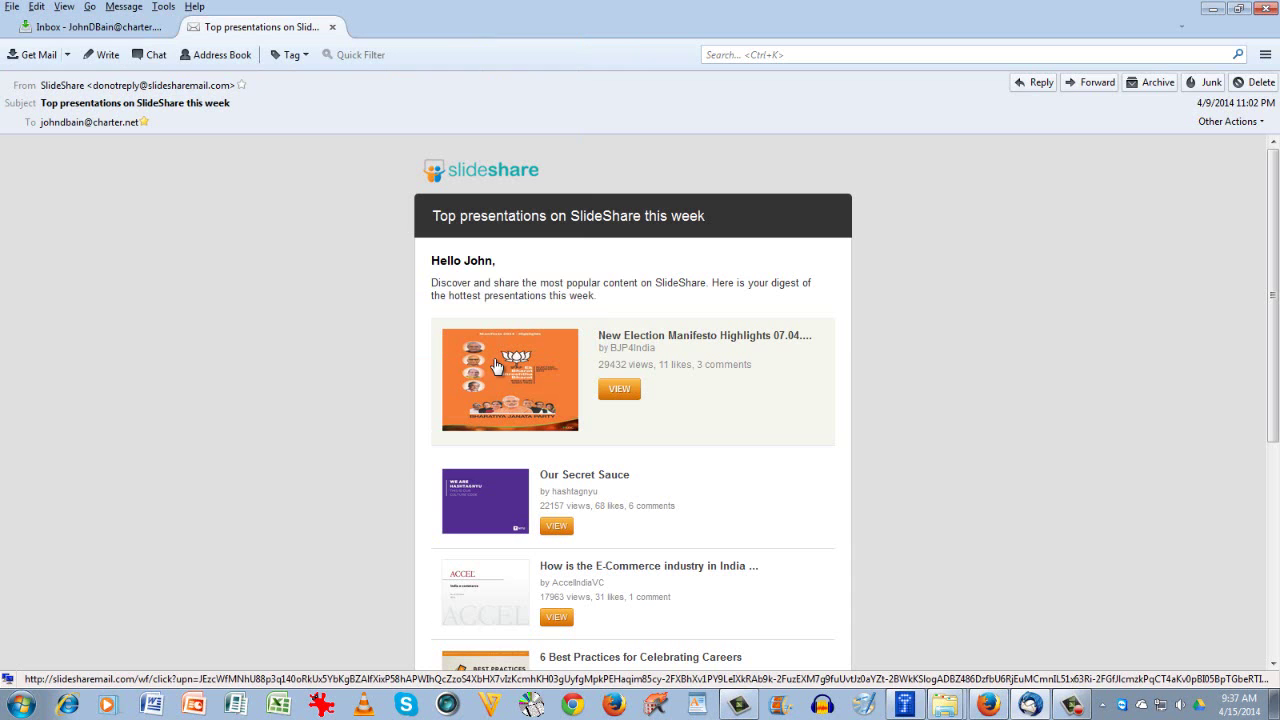
Step: Close the message tab, minimize Thunderbird, and open the saved SlideShare .eml file from E:
click(332, 27)
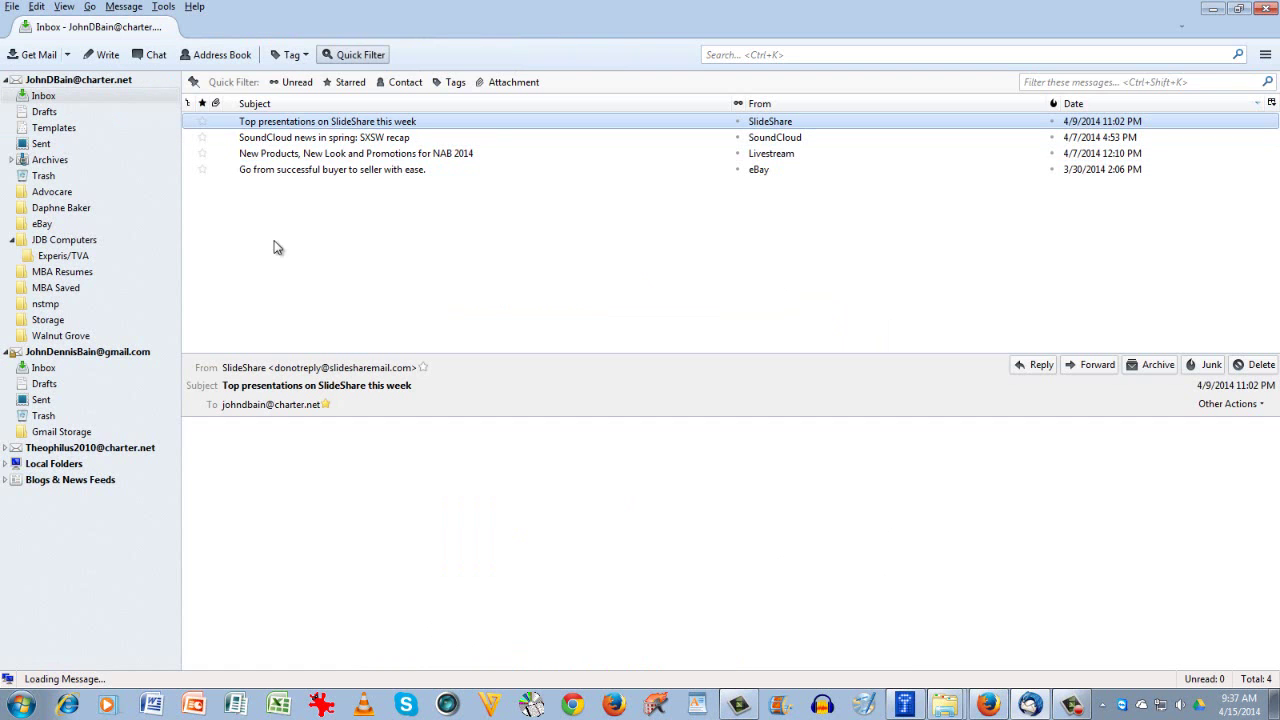
click(1213, 10)
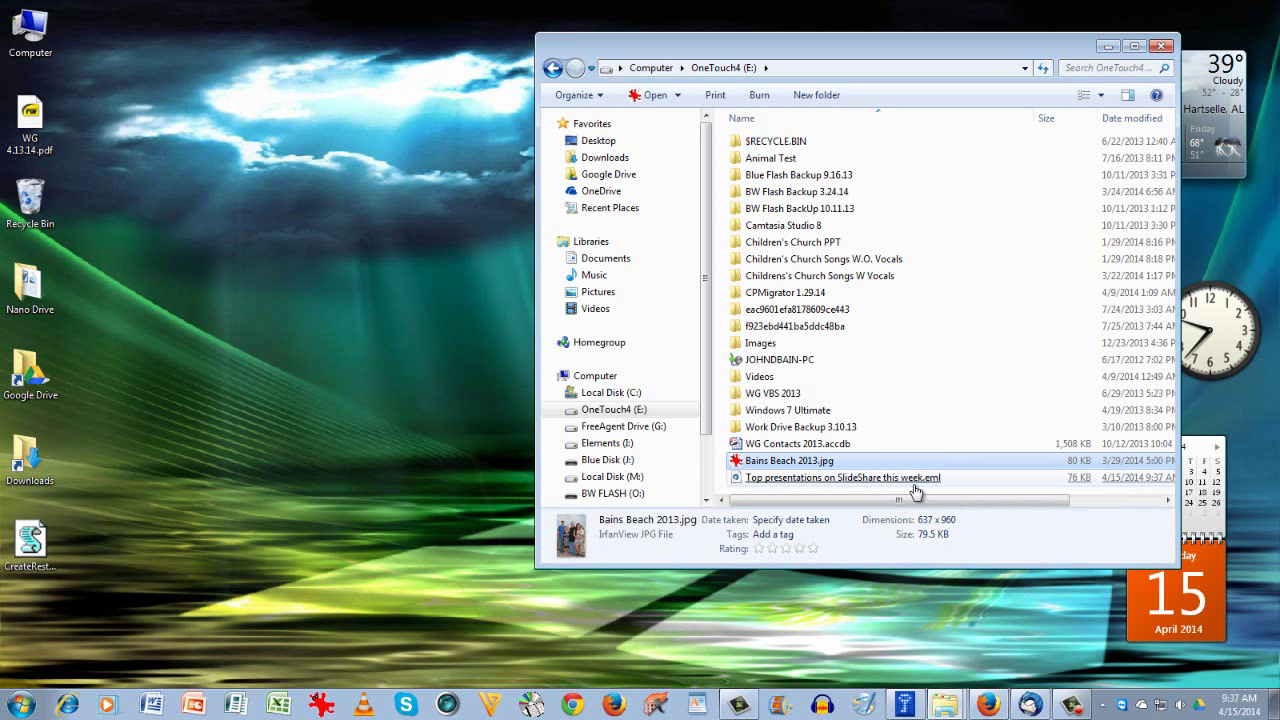
click(856, 484)
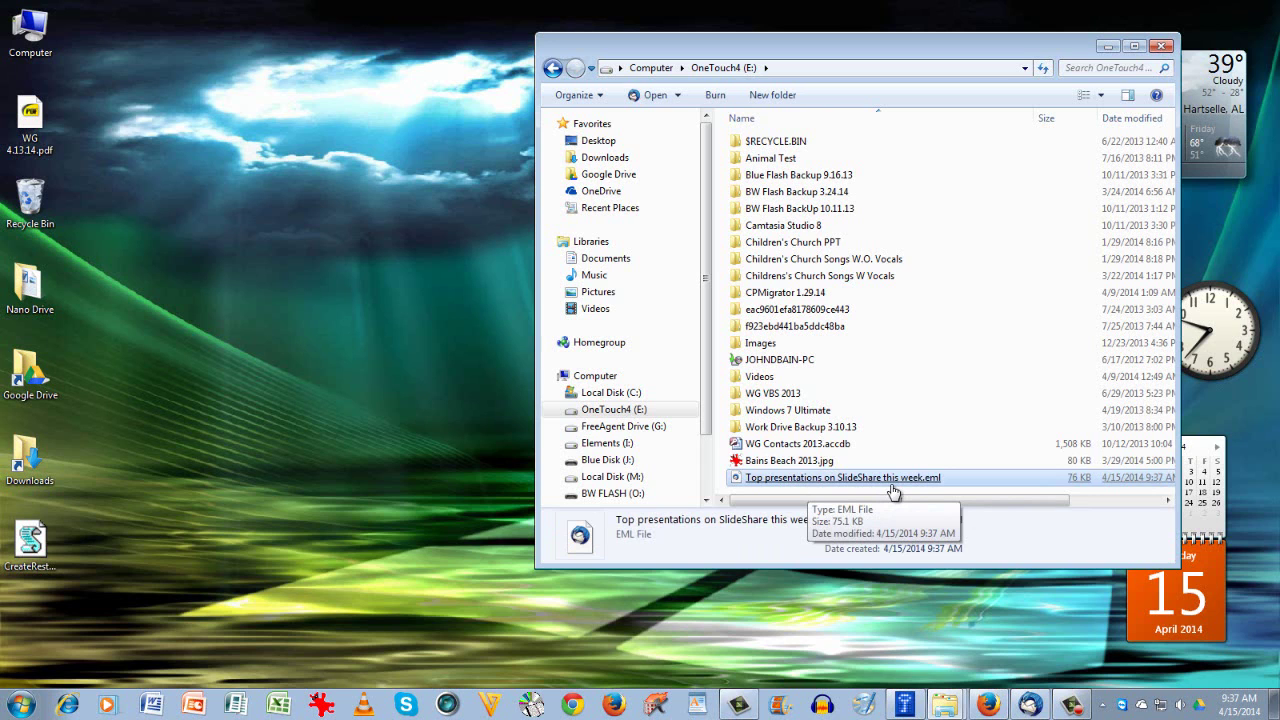
double_click(891, 486)
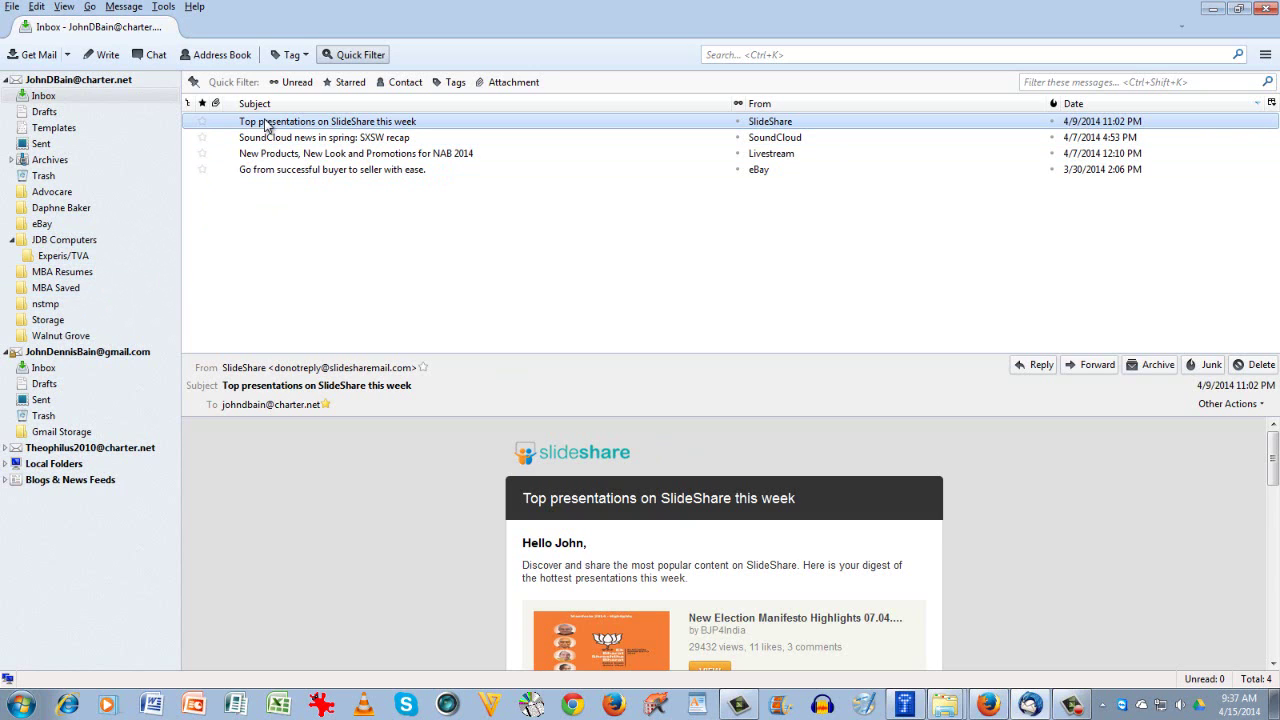
Step: Drag the SlideShare email into Storage, check it there, then minimize Thunderbird and bring up Firefox
drag(265, 124, 47, 325)
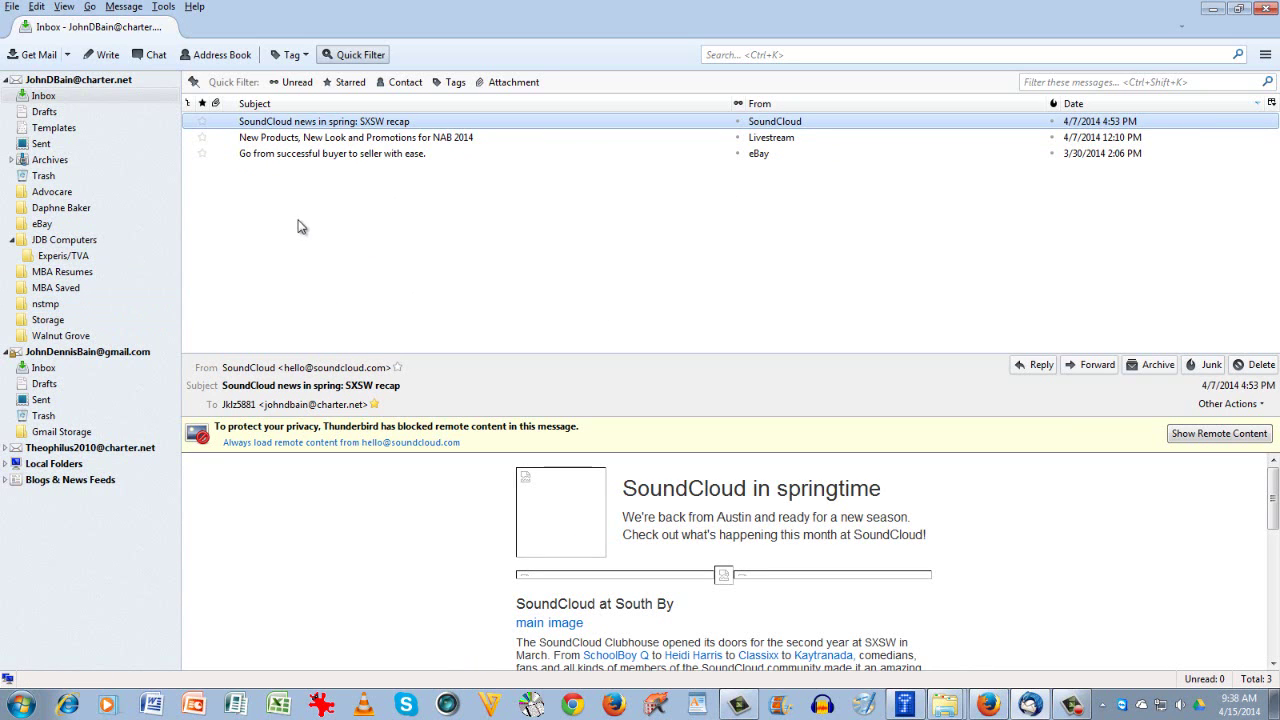
click(60, 322)
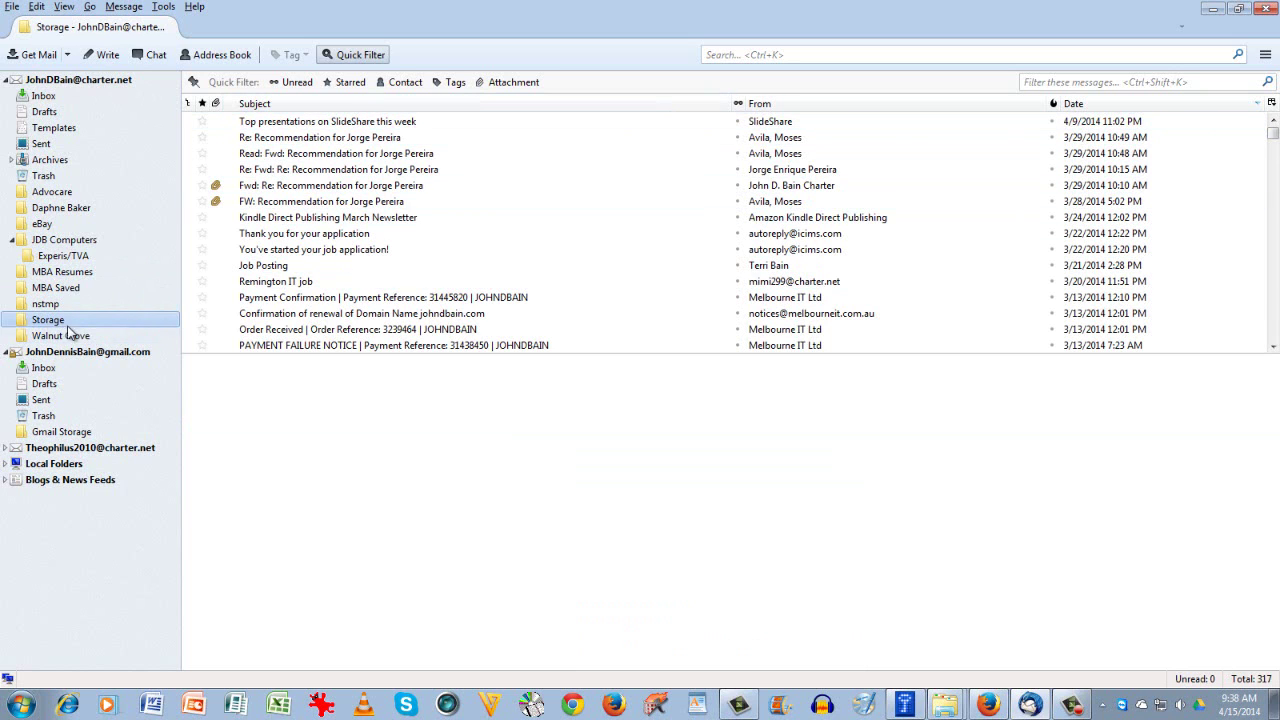
click(60, 94)
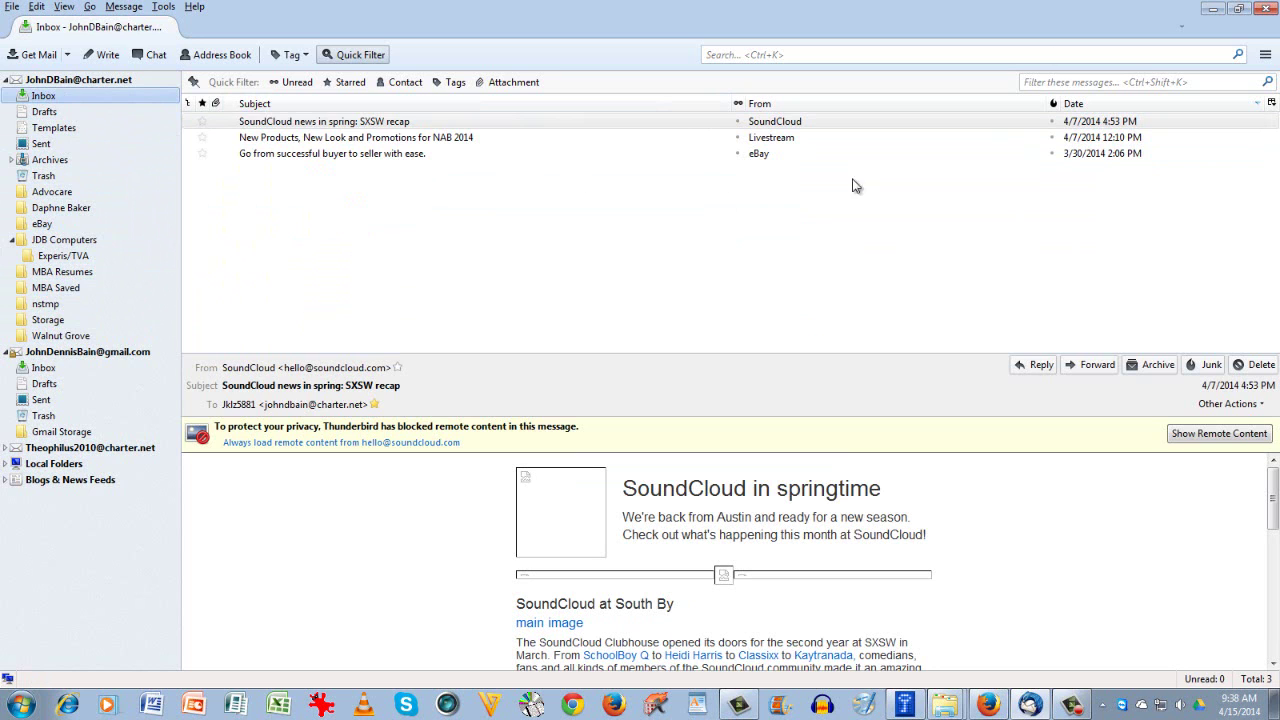
click(1214, 10)
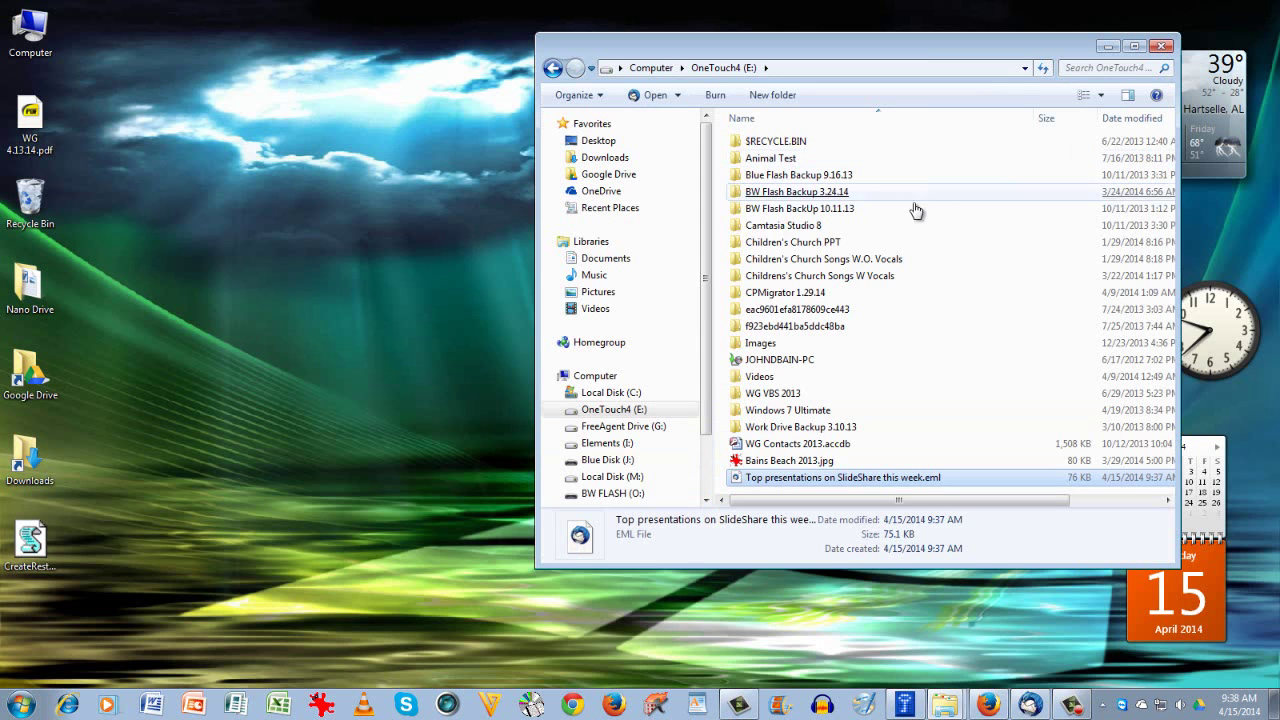
click(987, 705)
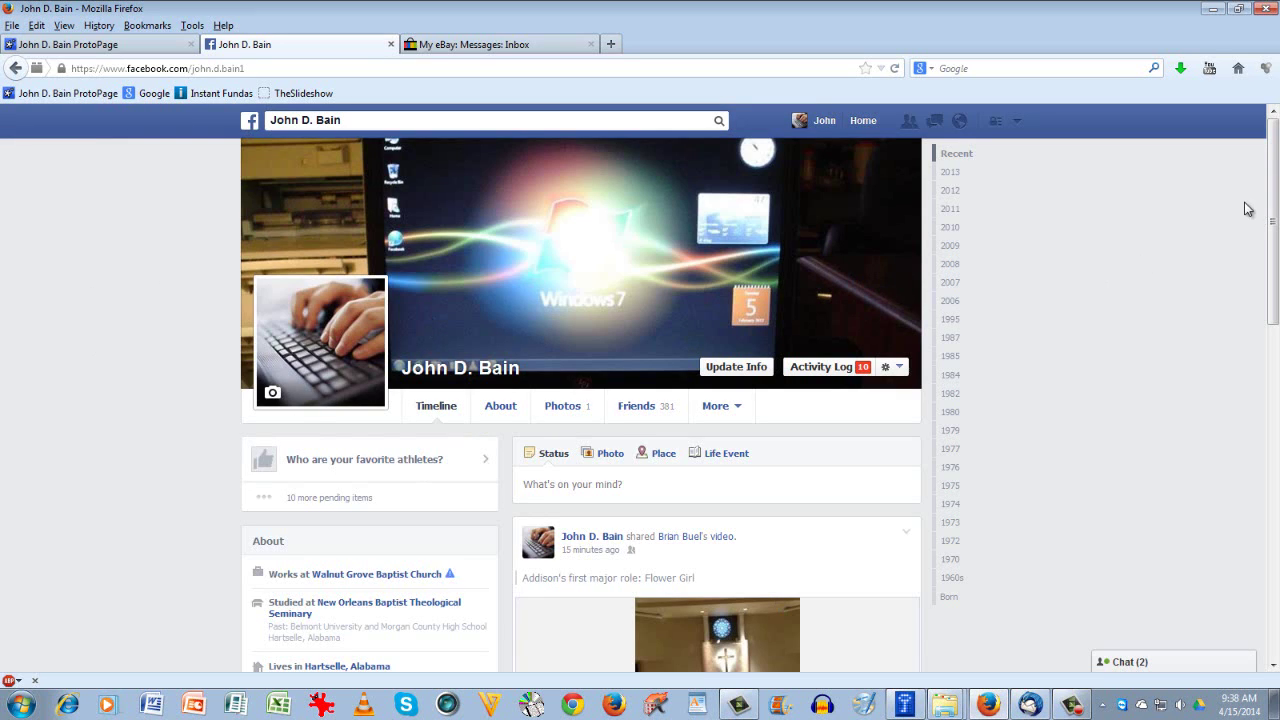
Step: Scroll the Facebook timeline down to the crying-man computer cartoon and right-click the image
drag(1273, 197, 1276, 305)
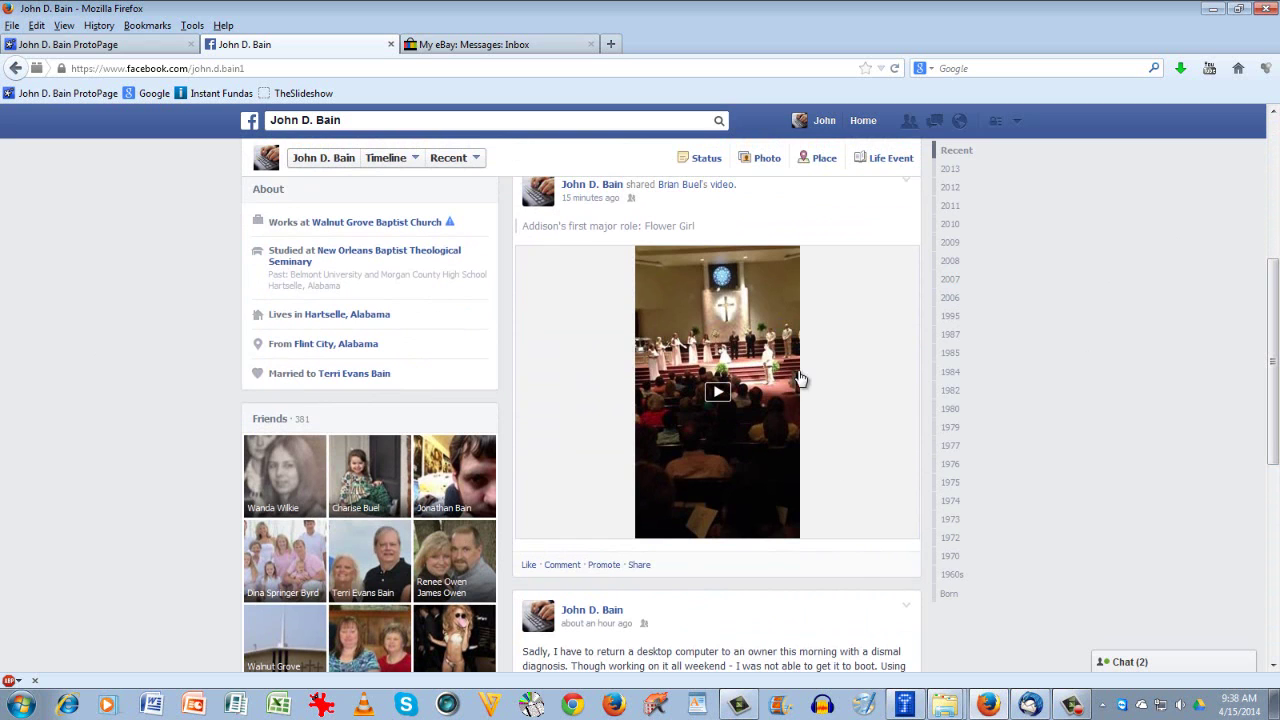
drag(1276, 280, 1276, 466)
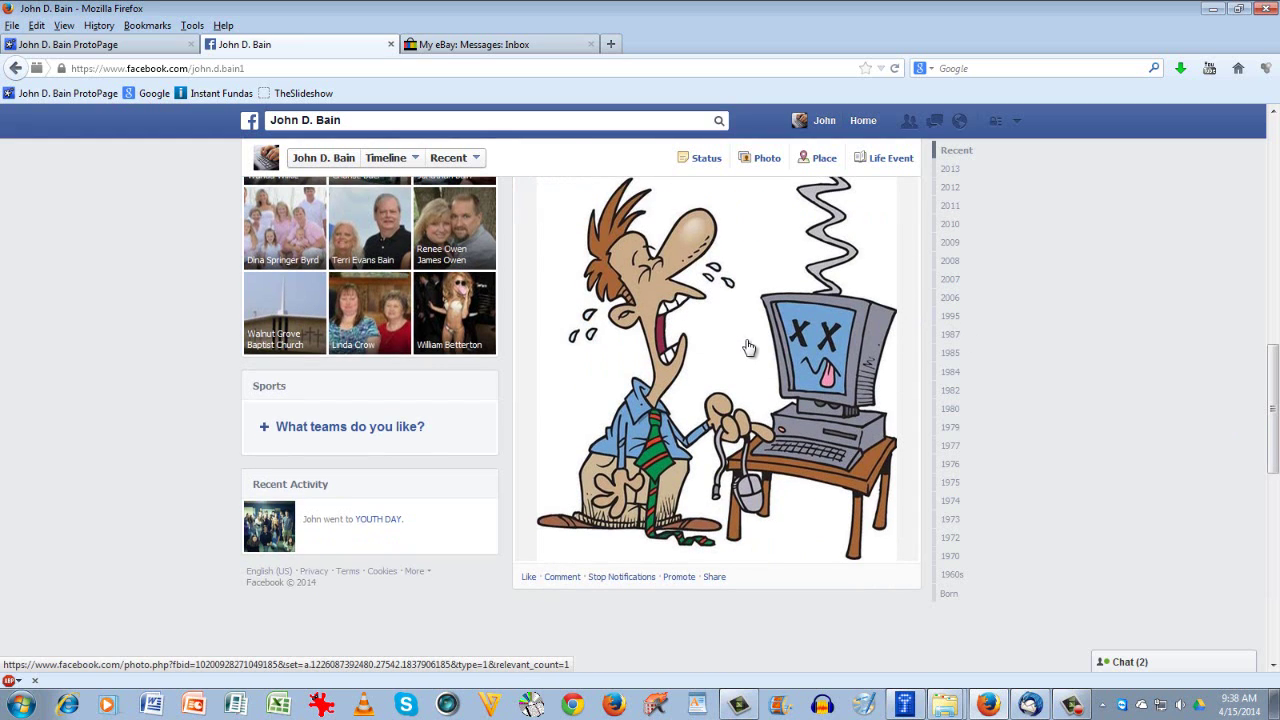
right_click(736, 338)
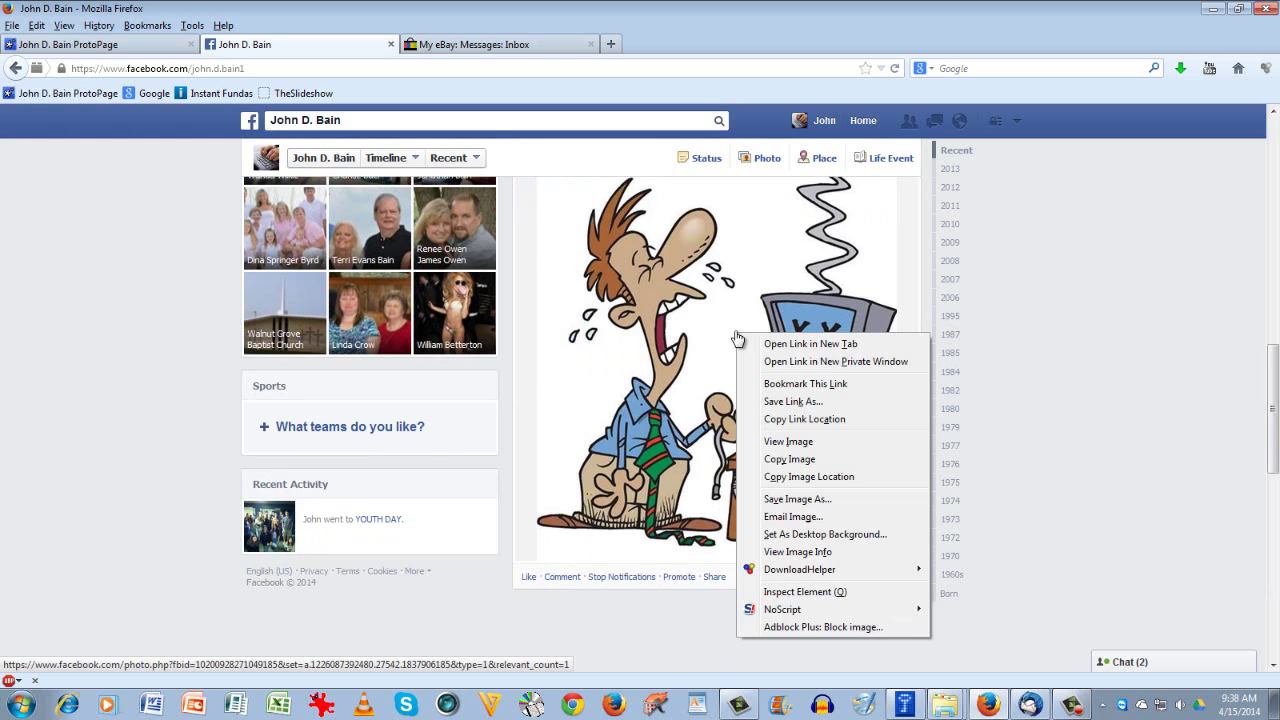
Step: Save the cartoon image to OneTouch4 (E:) under the name Computer Crash Crying.jpg
click(786, 499)
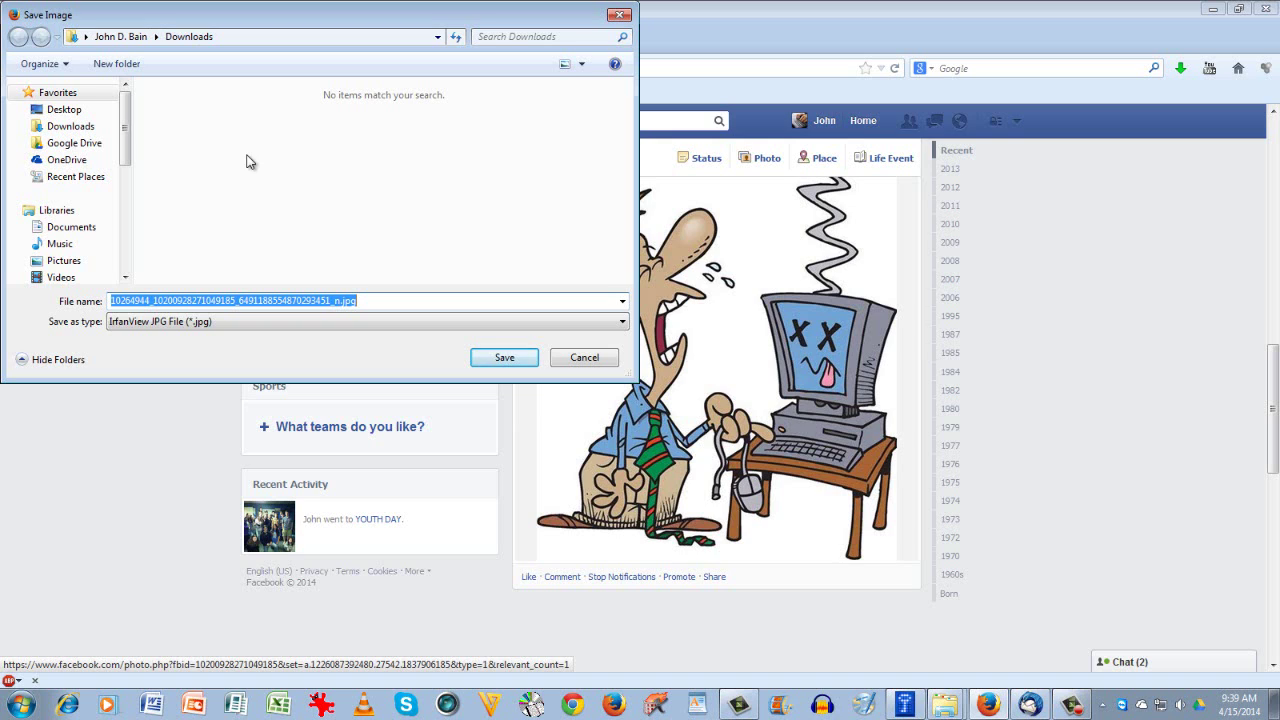
click(126, 278)
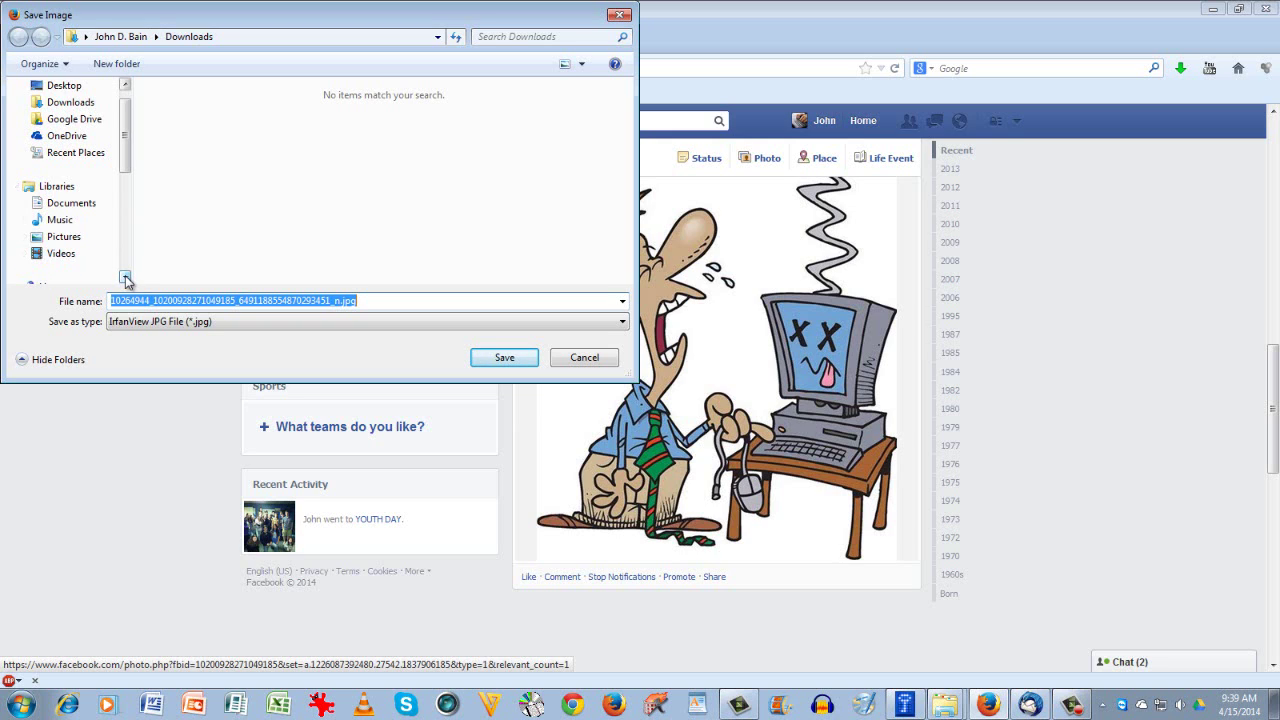
click(126, 278)
click(126, 278)
click(126, 278)
click(126, 278)
click(126, 278)
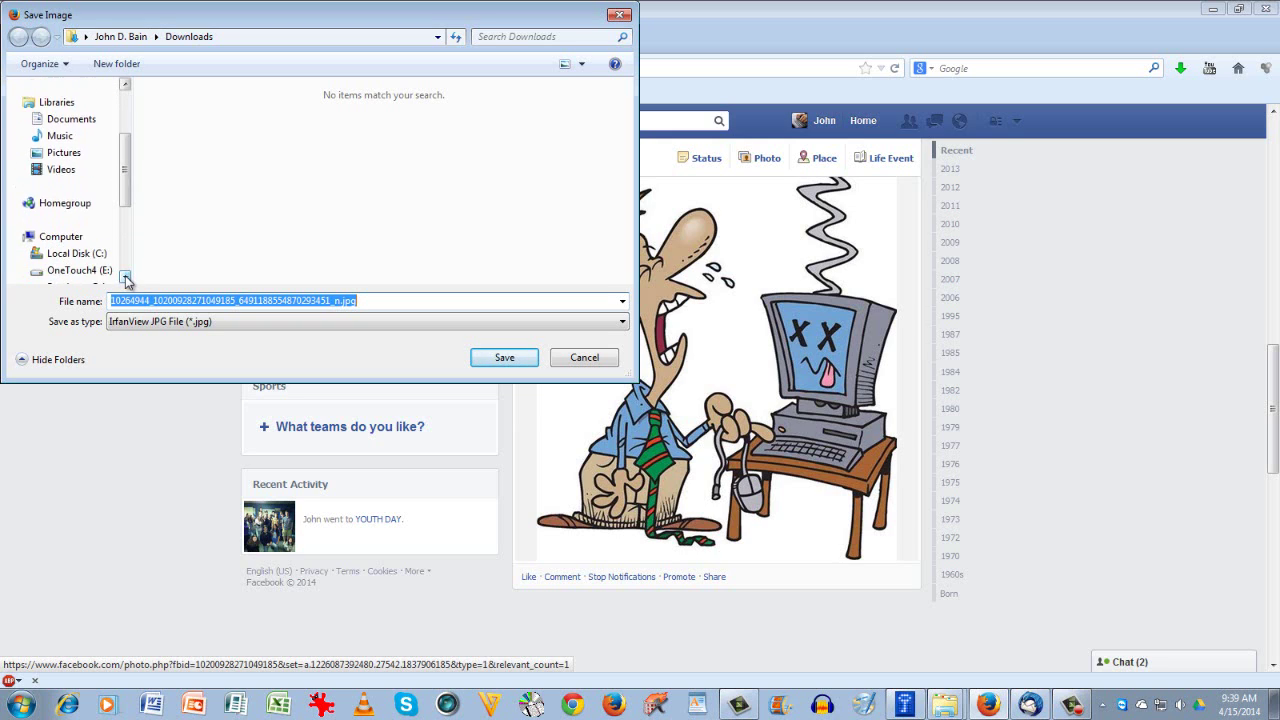
click(126, 278)
click(126, 278)
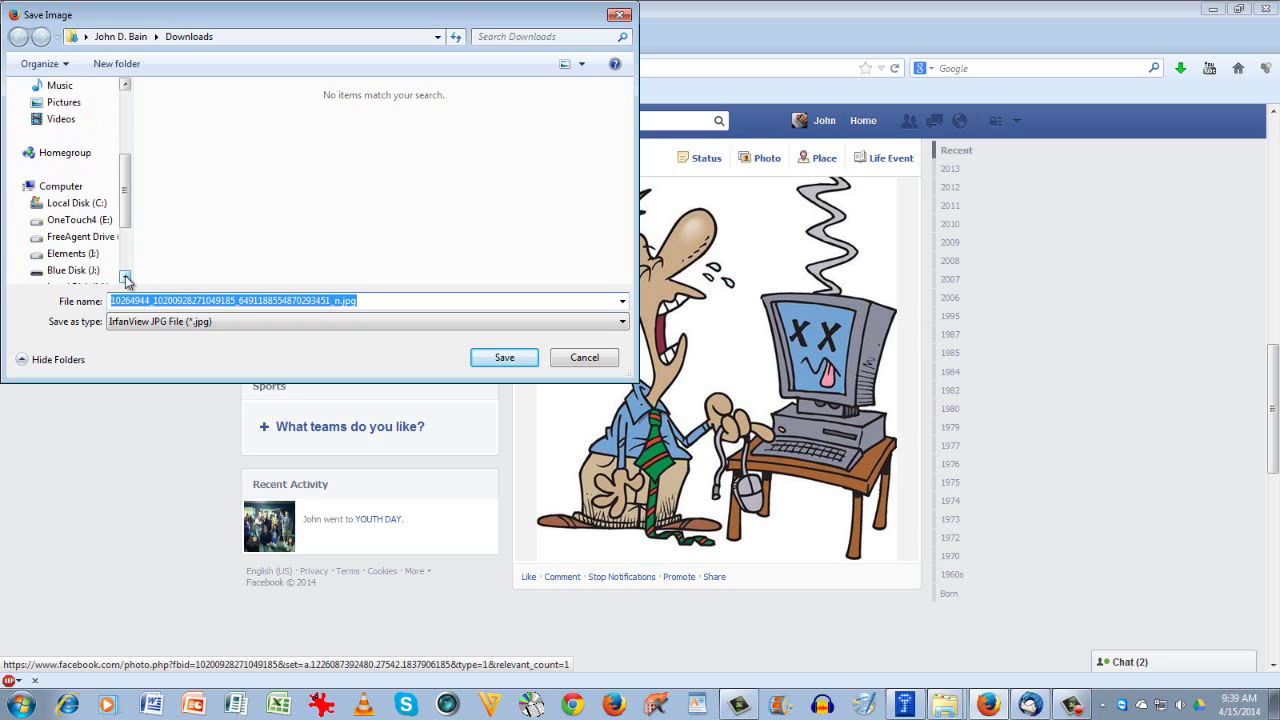
click(82, 222)
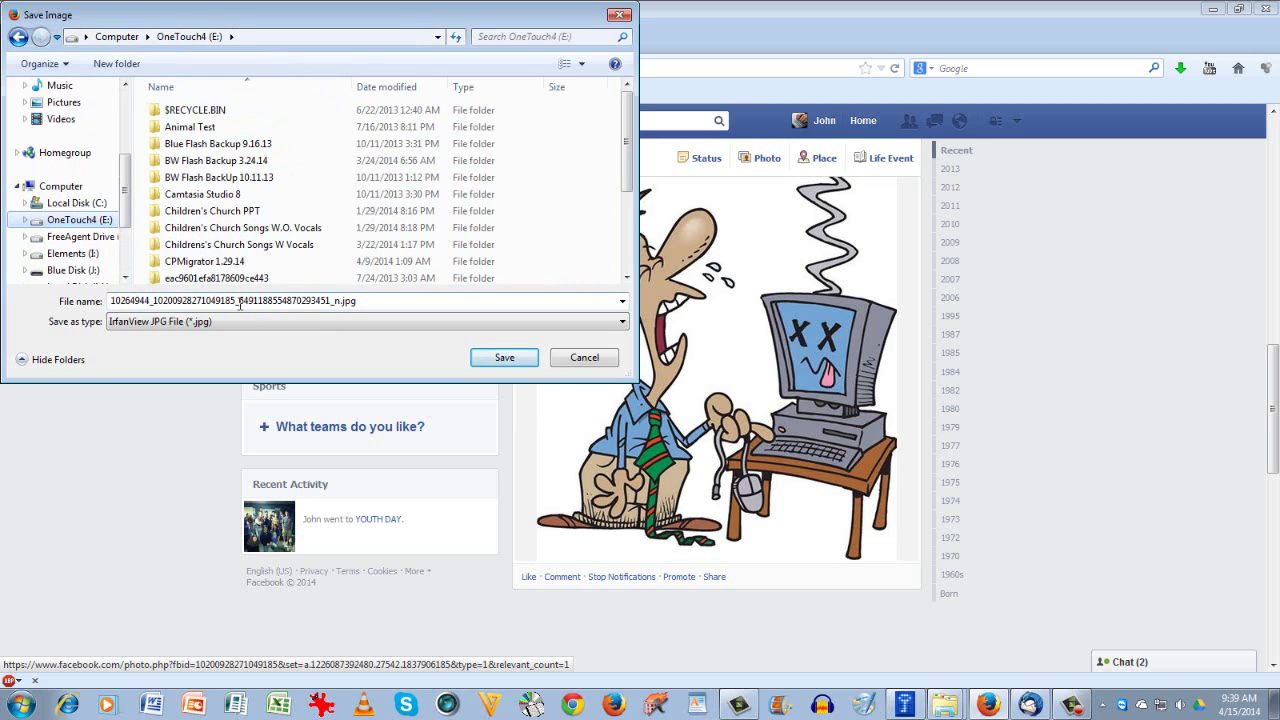
double_click(380, 300)
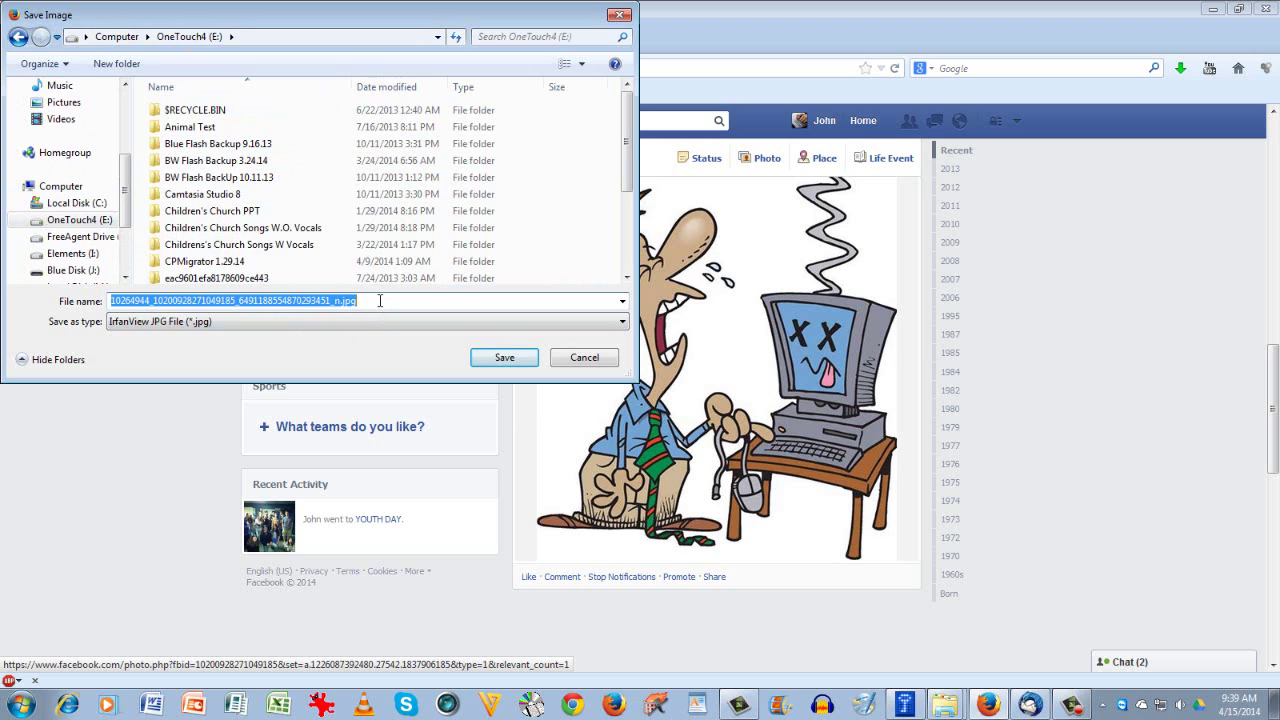
text(Computer Crash Crying)
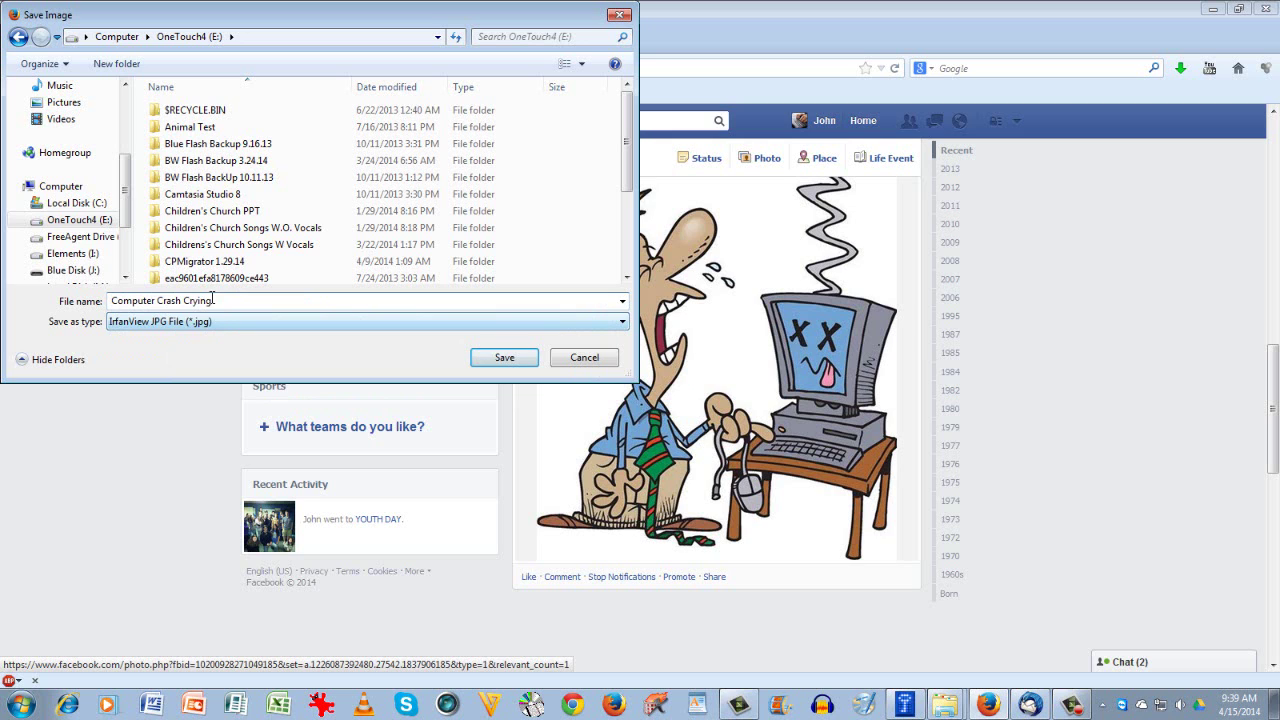
click(503, 358)
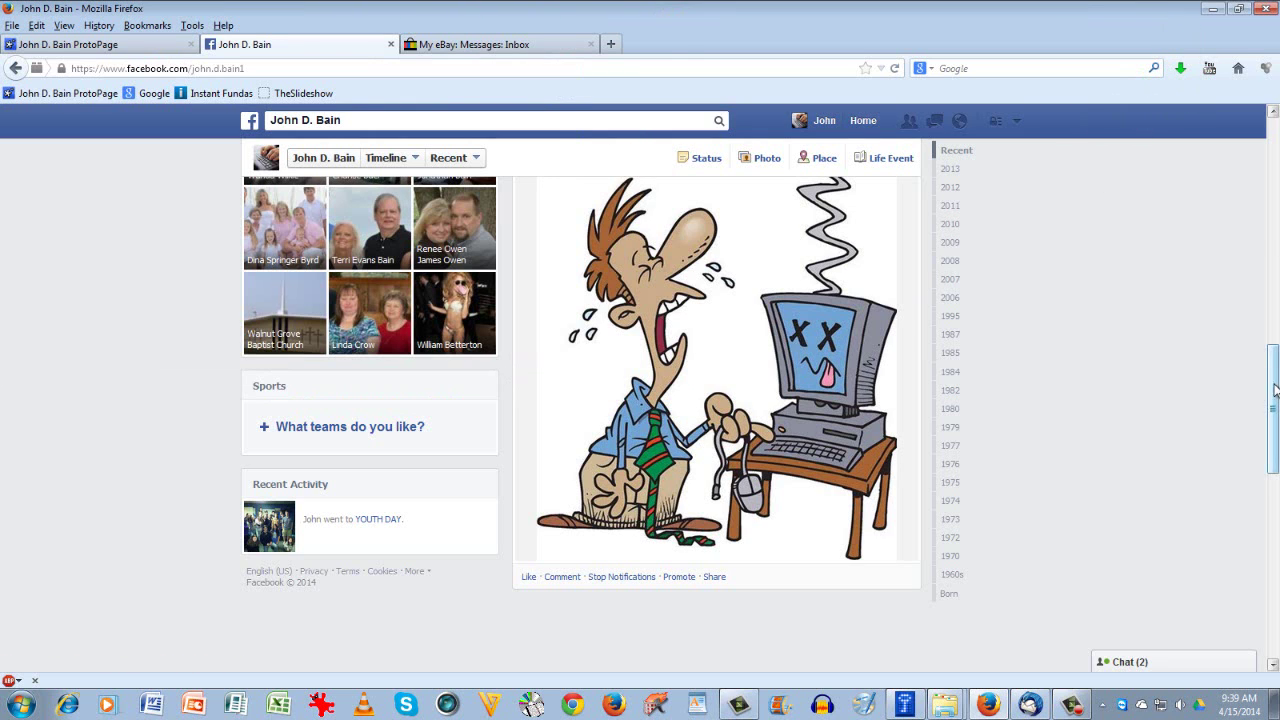
Step: Open Google Images in a new browser tab via the Google bookmark
drag(1273, 400, 1265, 175)
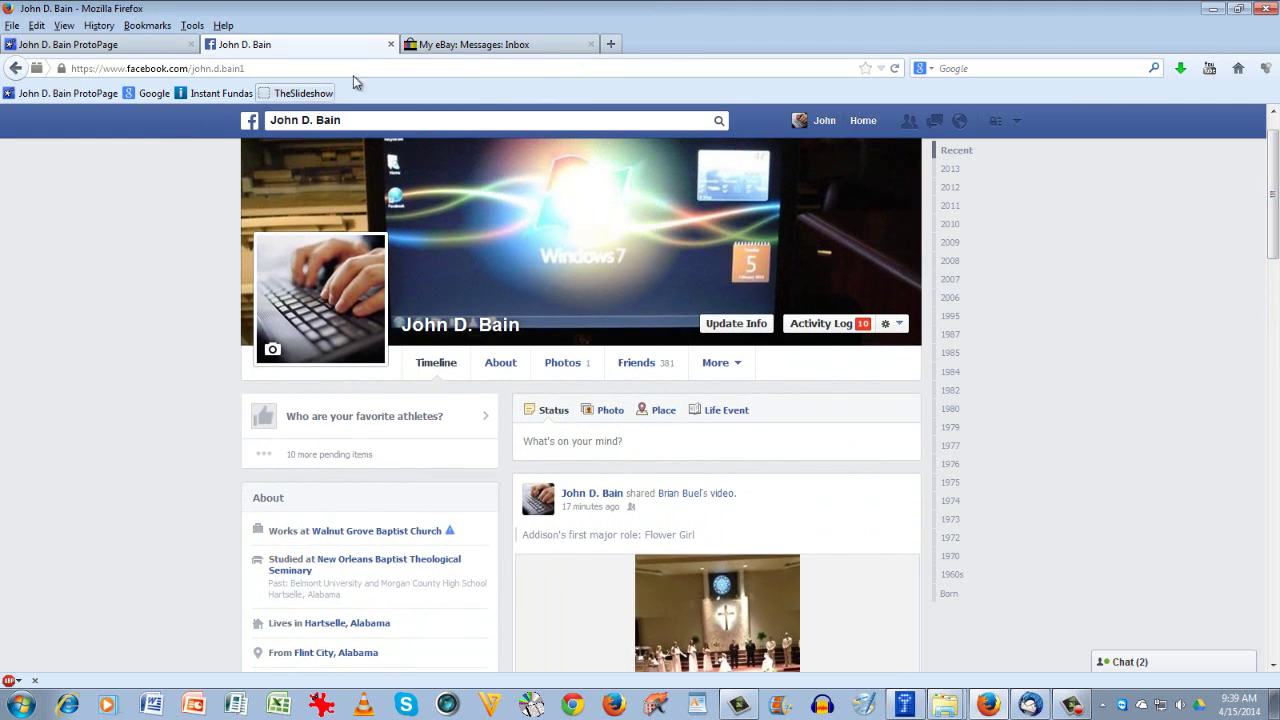
click(612, 44)
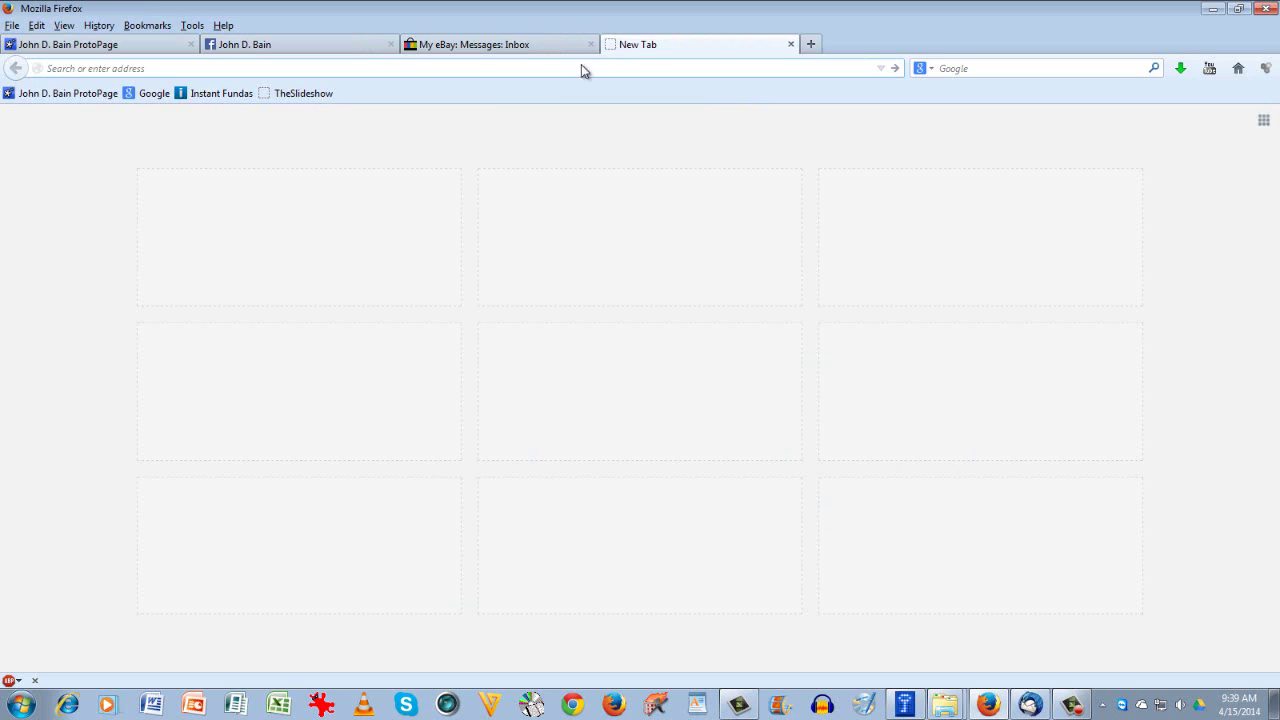
click(155, 93)
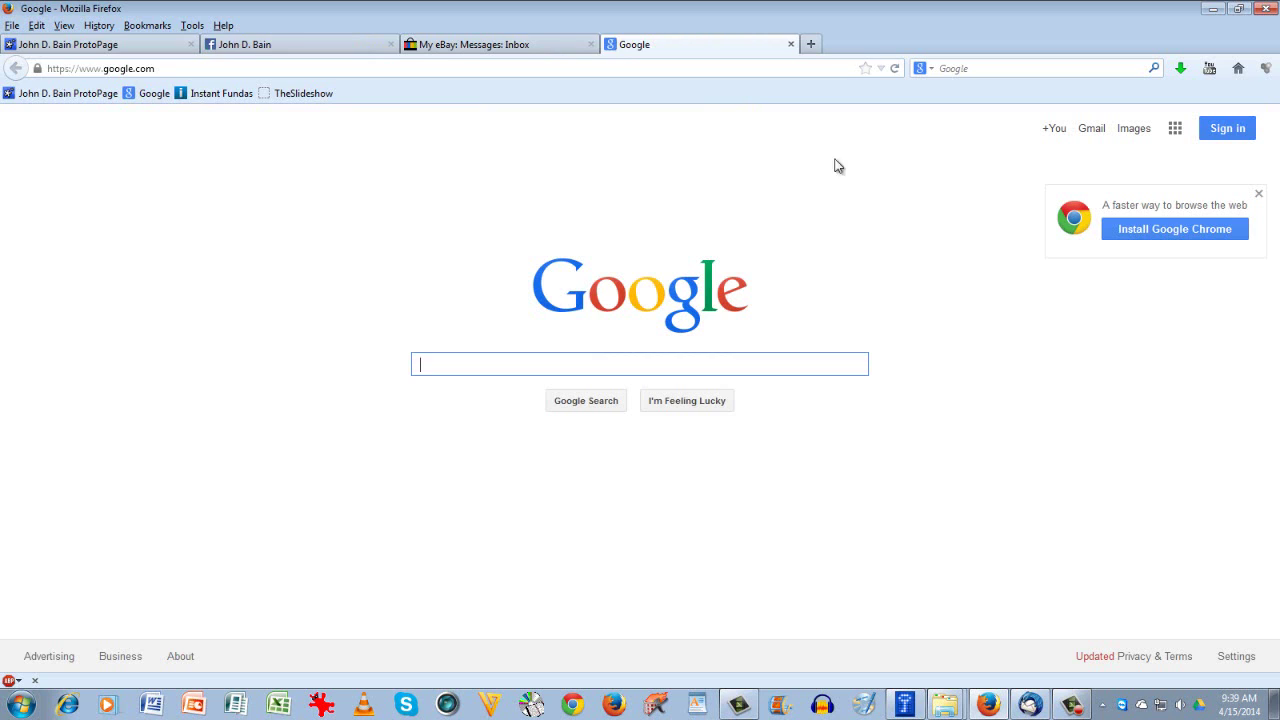
click(1135, 130)
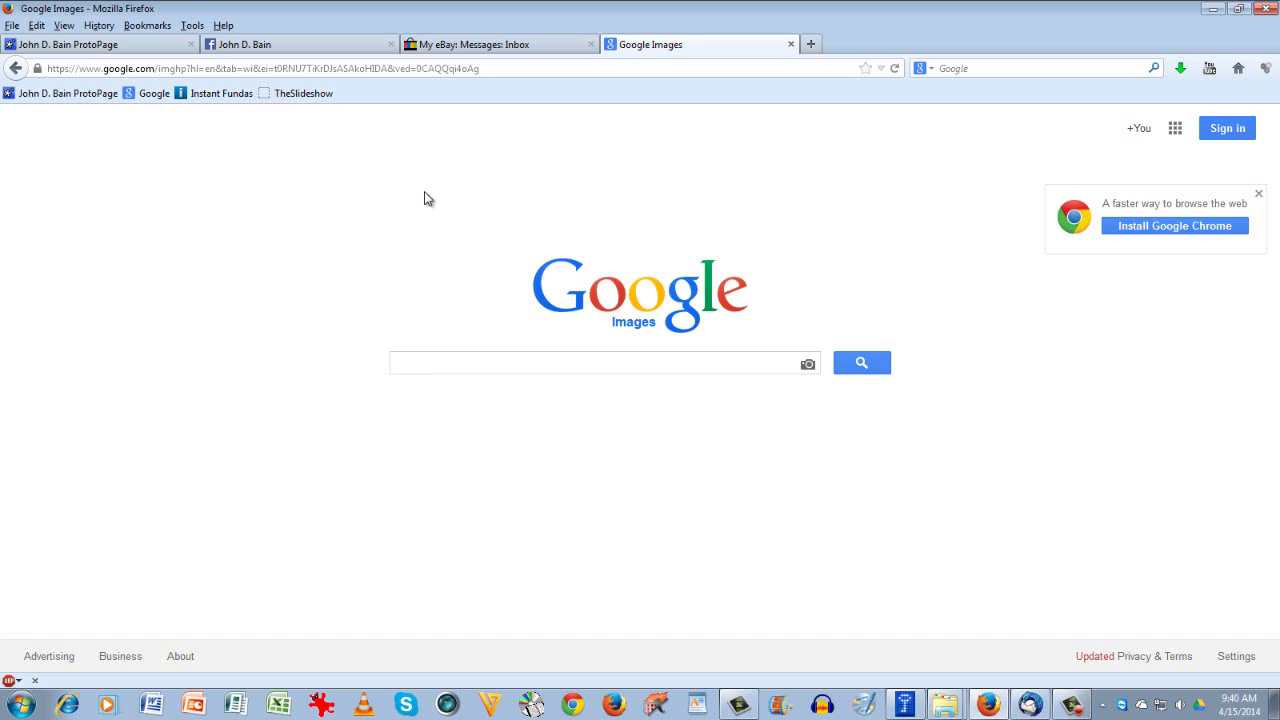
Step: Search images for 'church' and open the white wooden country church in the preview panel
text(church)
key(Return)
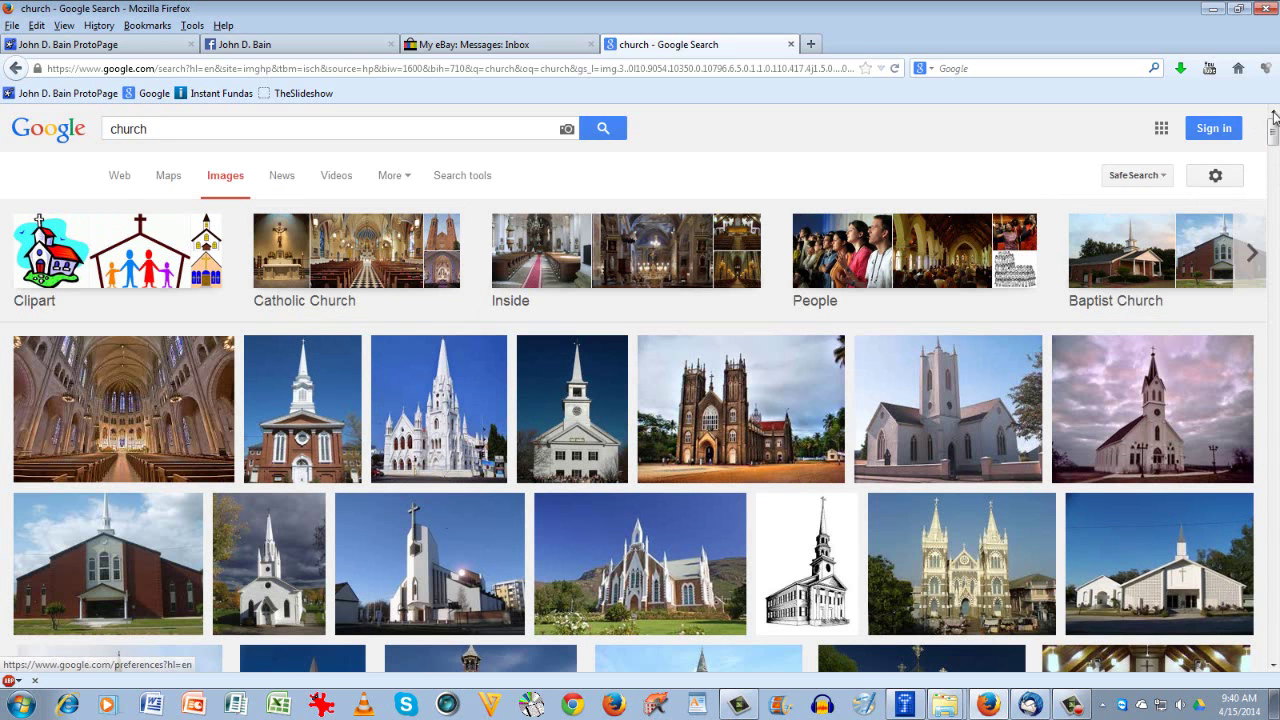
drag(1274, 117, 1273, 192)
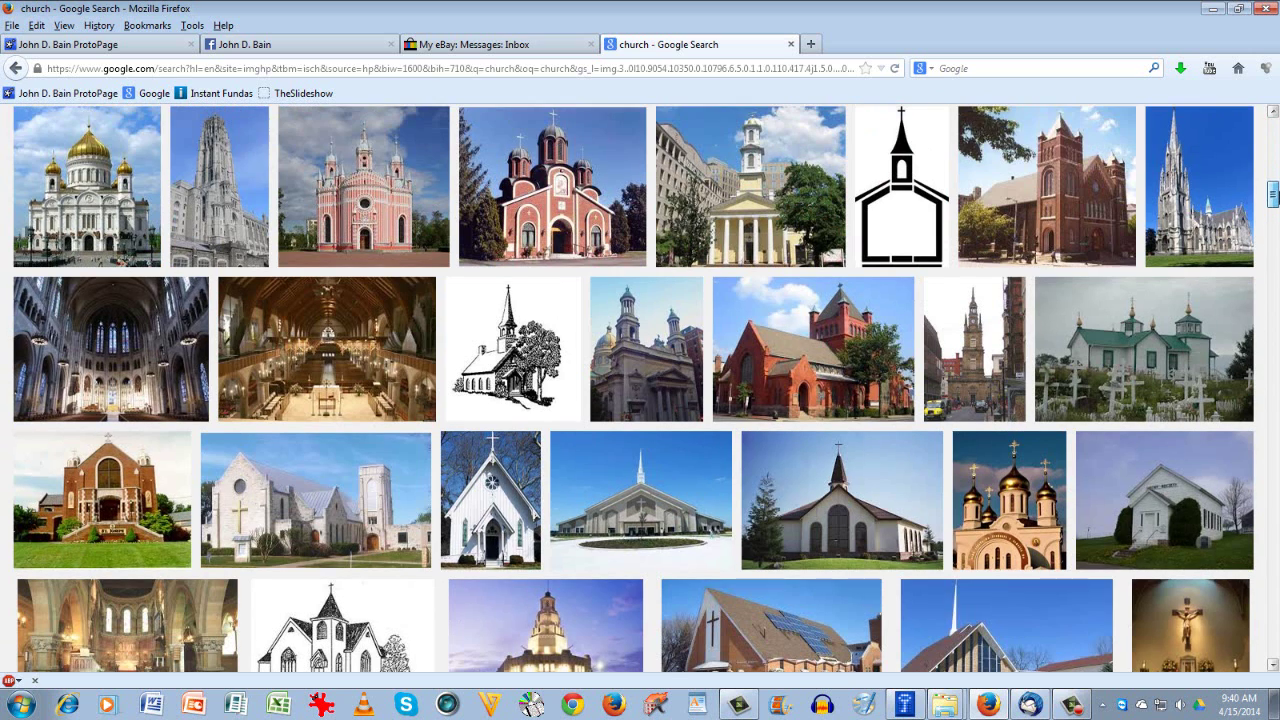
click(489, 498)
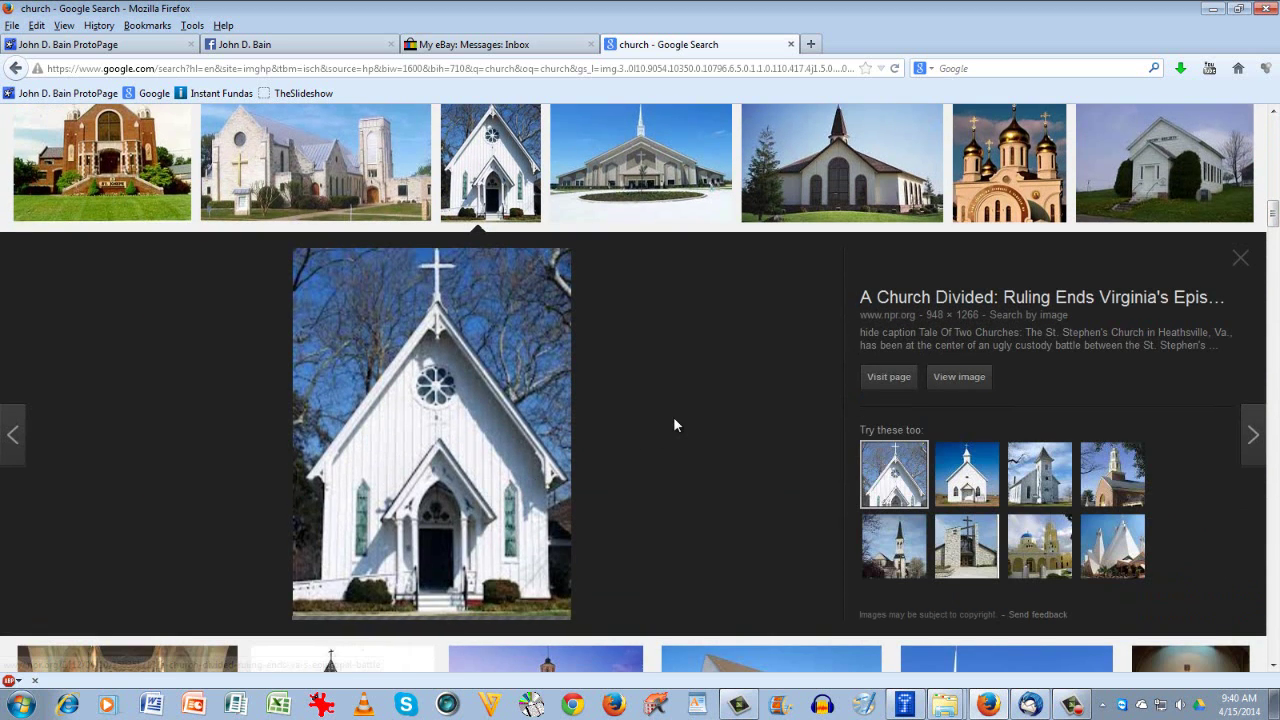
Step: Save the previewed church photo to Downloads as White Country Church Image, then close the preview
right_click(419, 405)
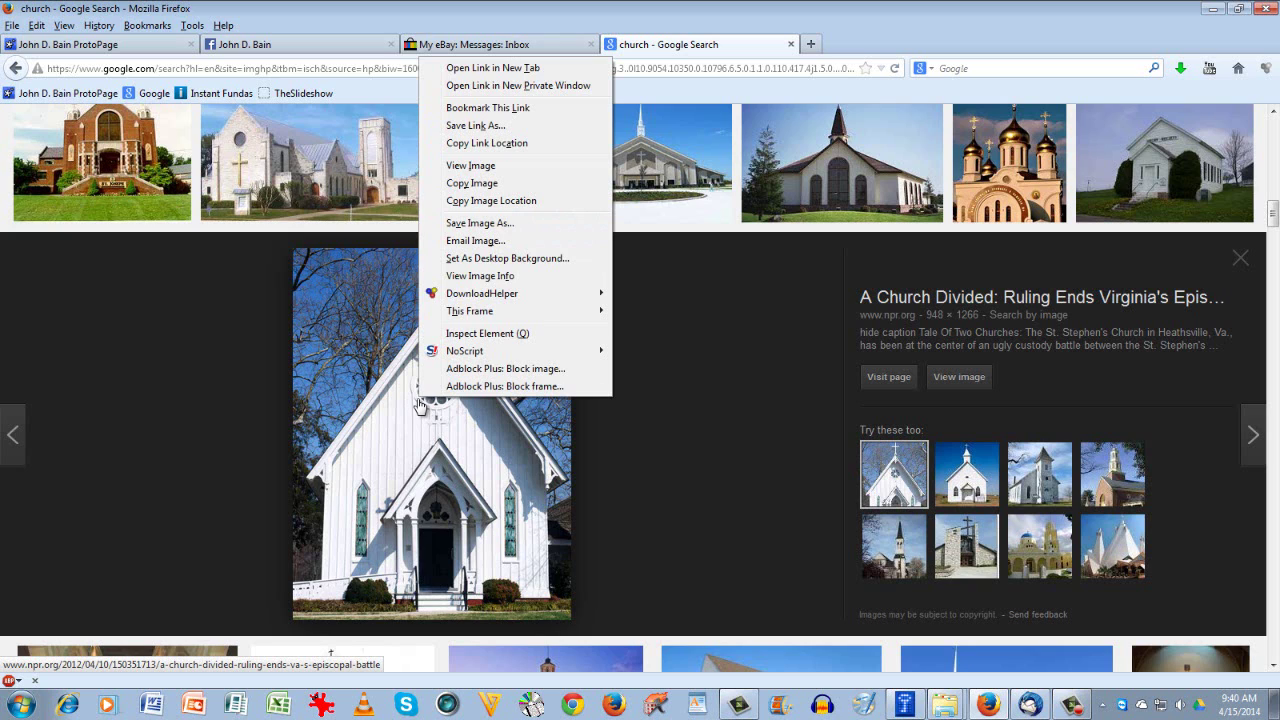
click(489, 224)
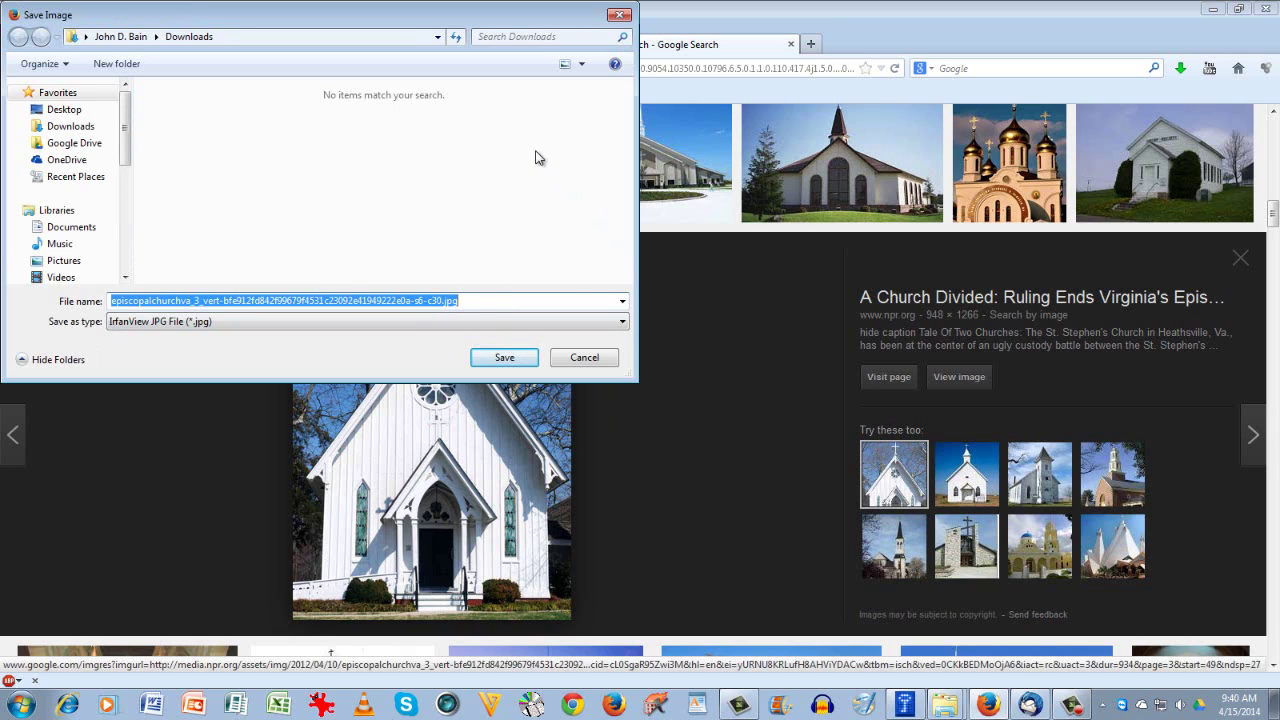
text(White Country Church Image)
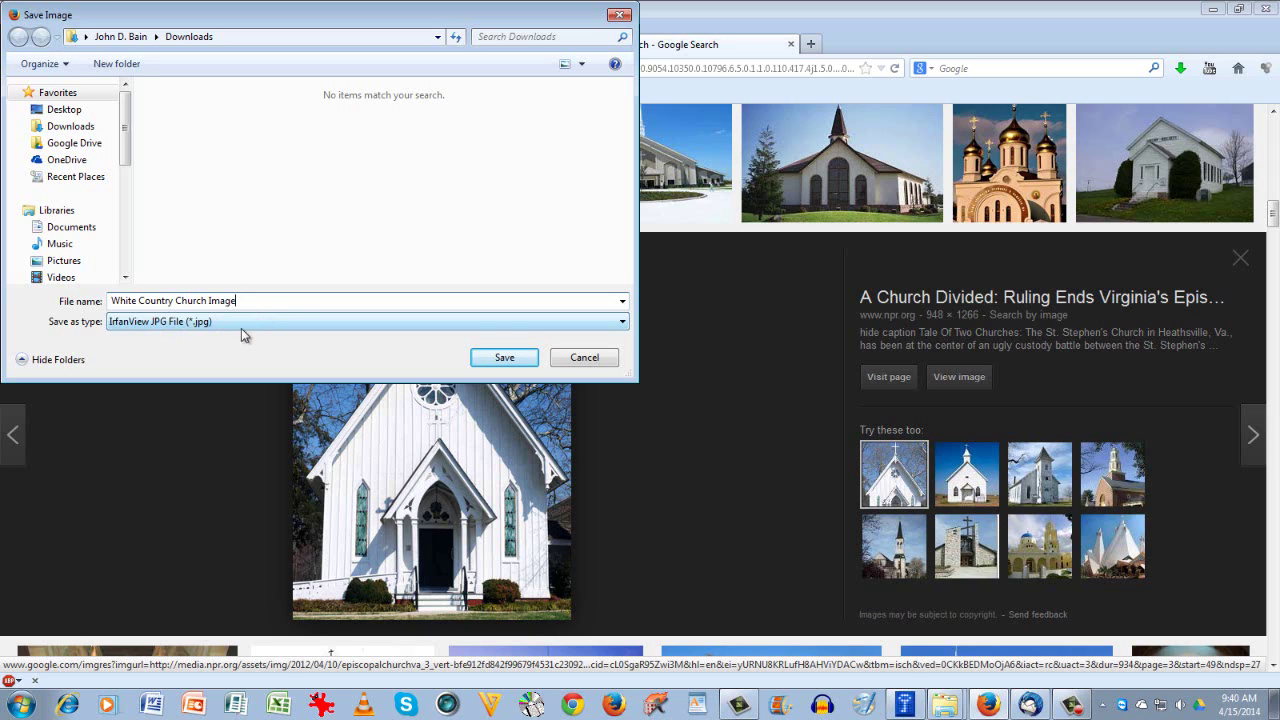
click(504, 357)
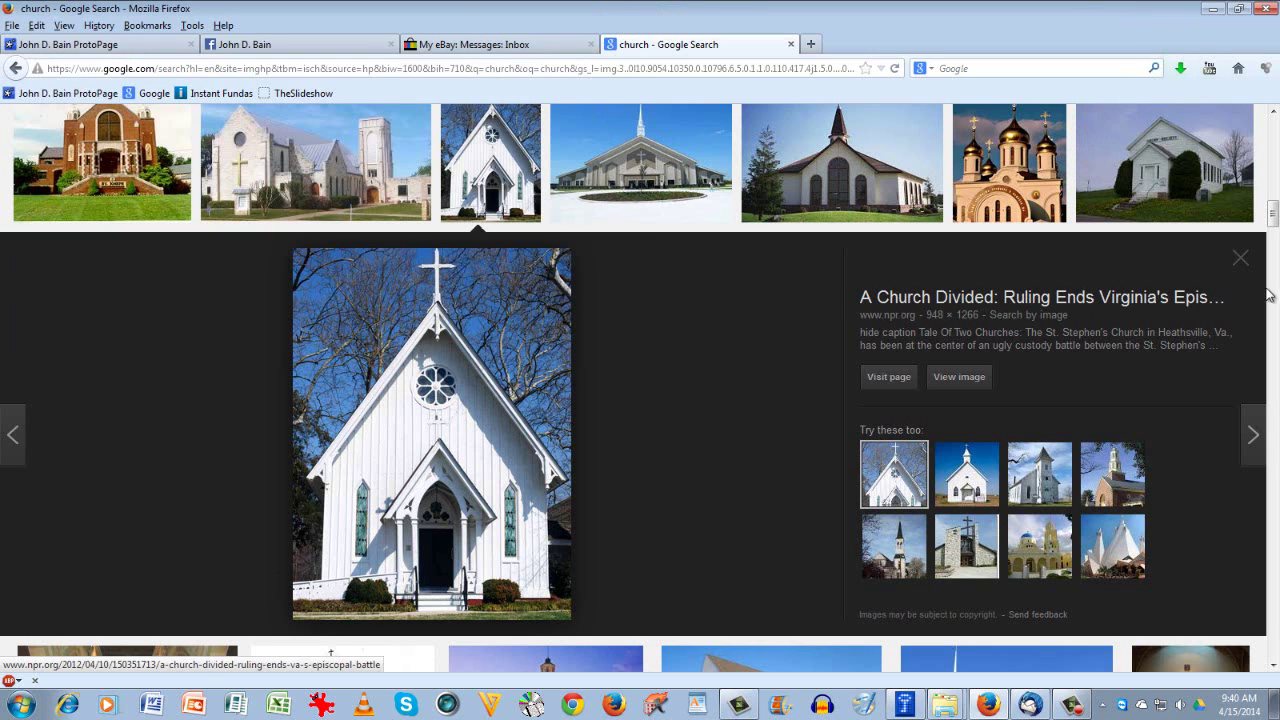
click(1242, 262)
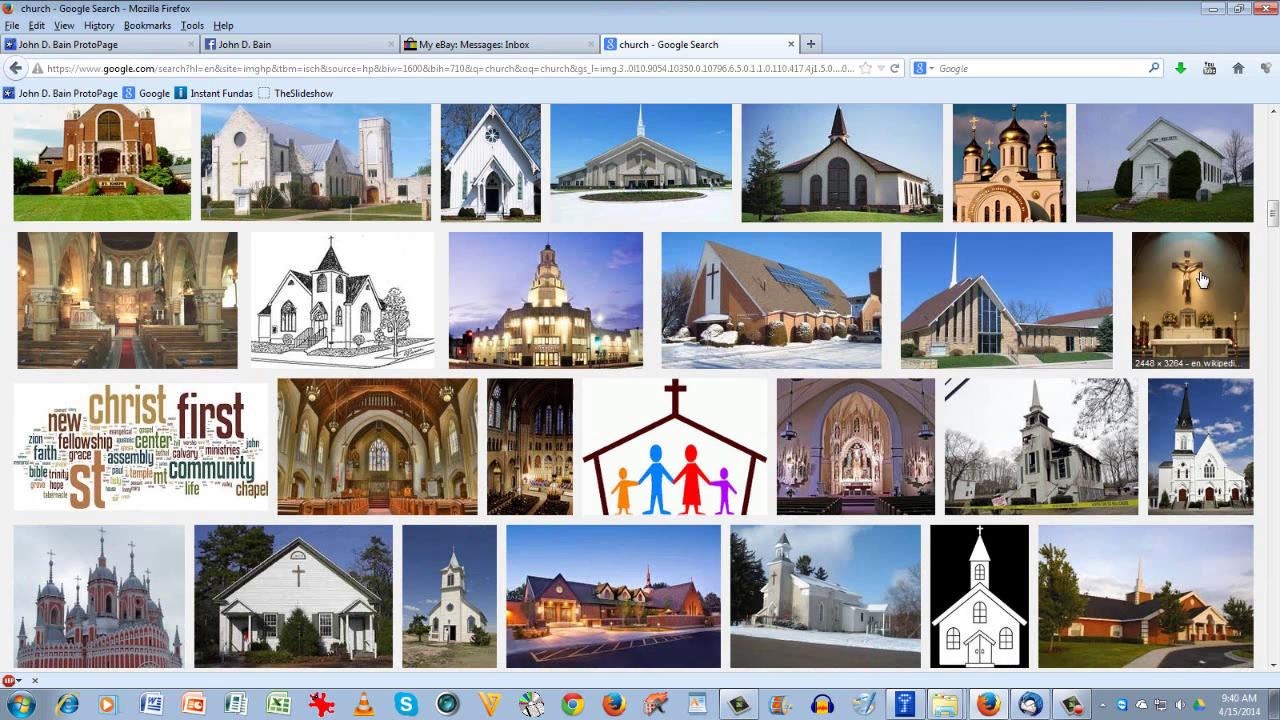
Step: Minimize Firefox, view Computer Crash Crying.jpg in IrfanView, then close IrfanView and the E: window
click(1207, 8)
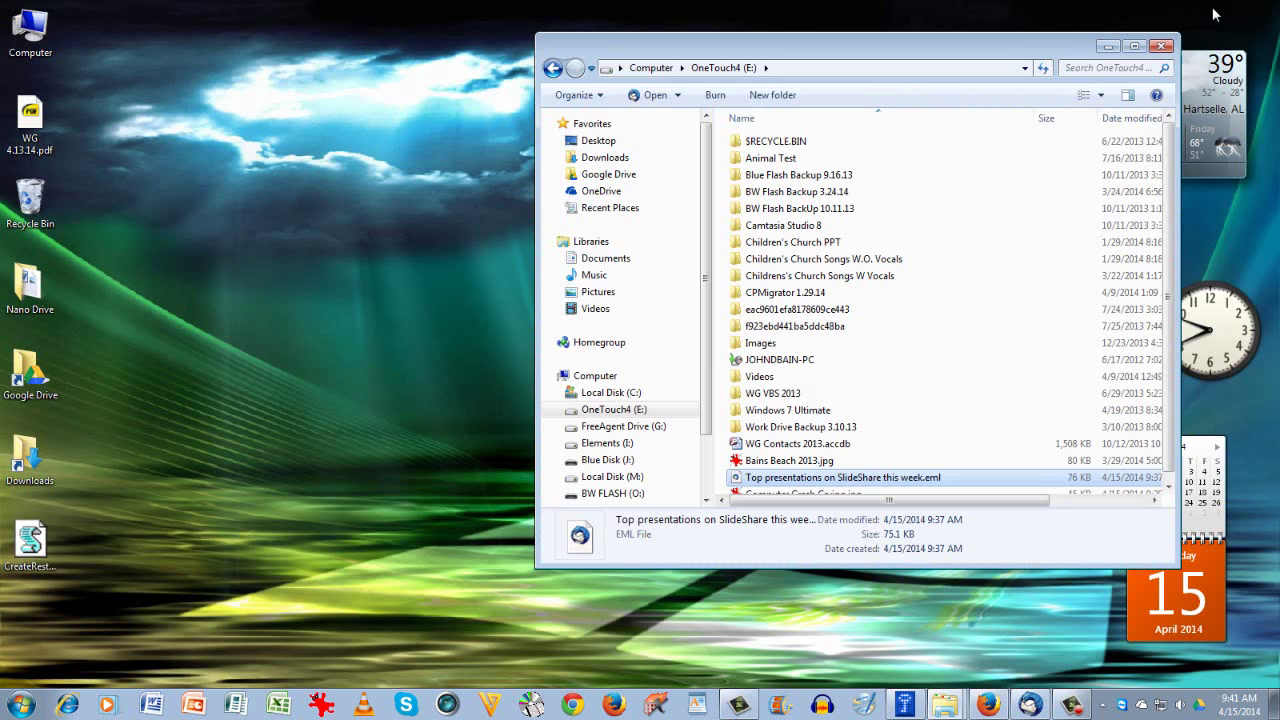
click(1170, 452)
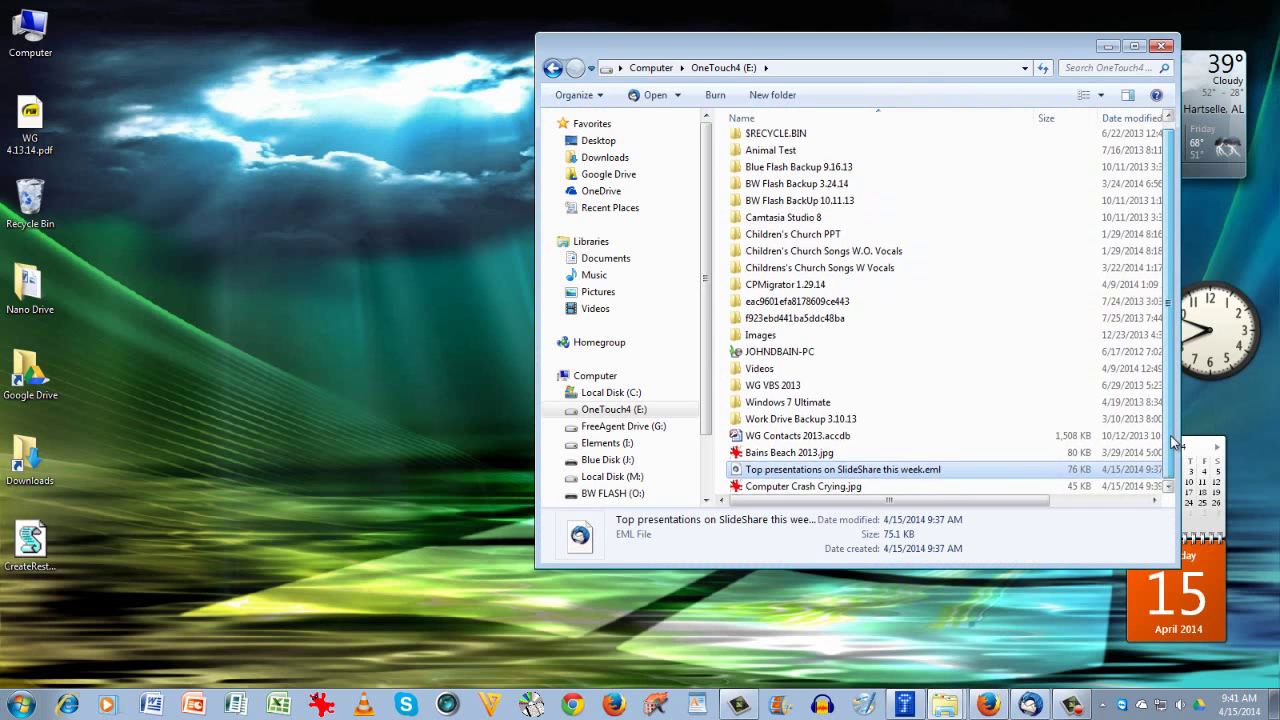
click(798, 487)
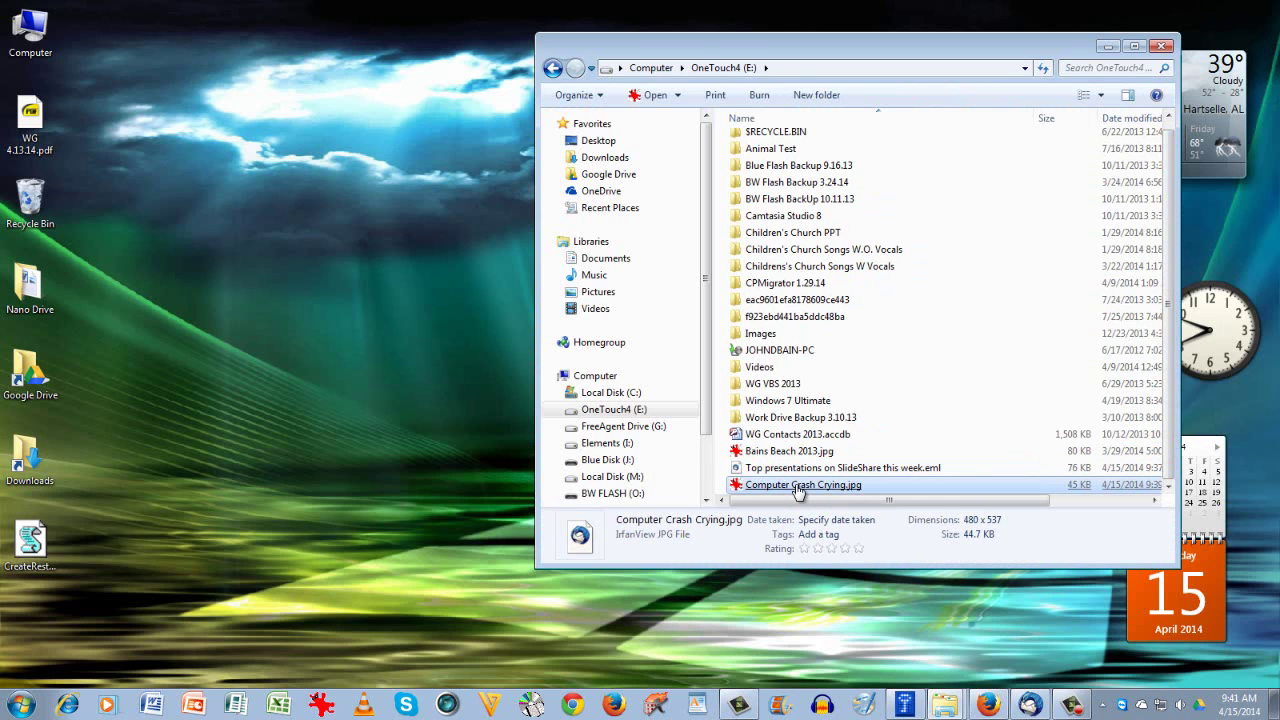
double_click(798, 487)
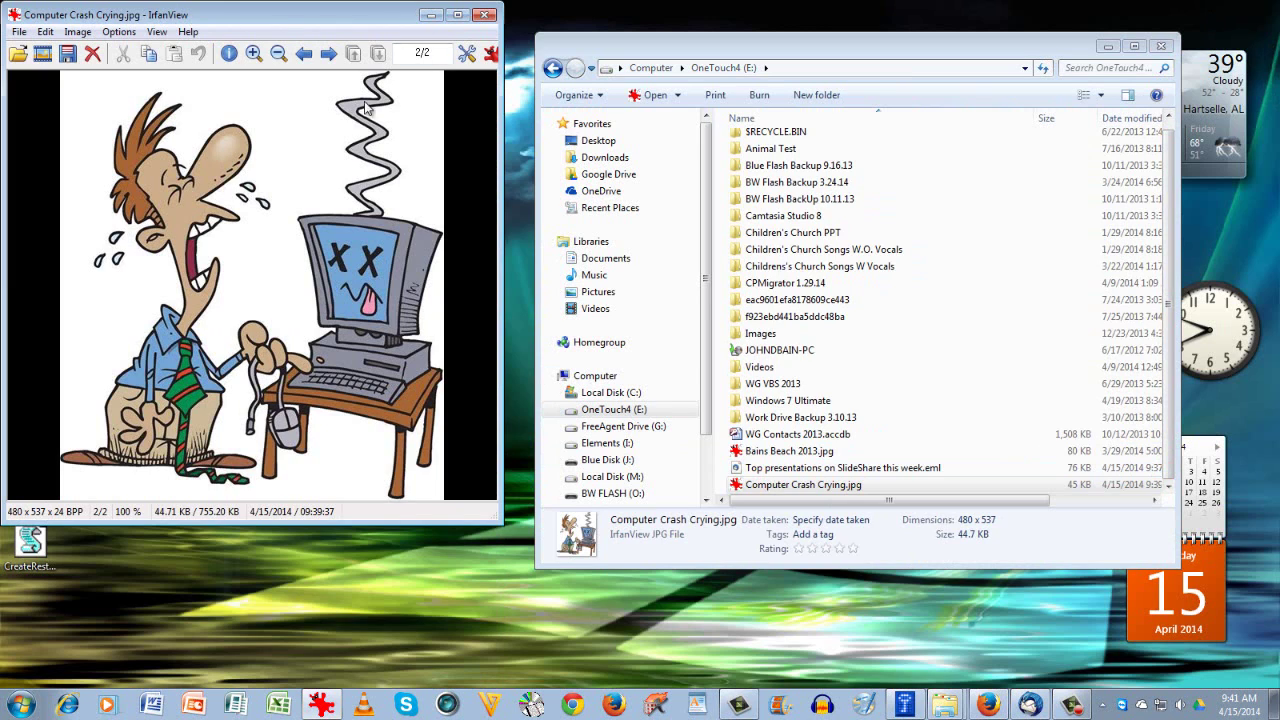
click(486, 15)
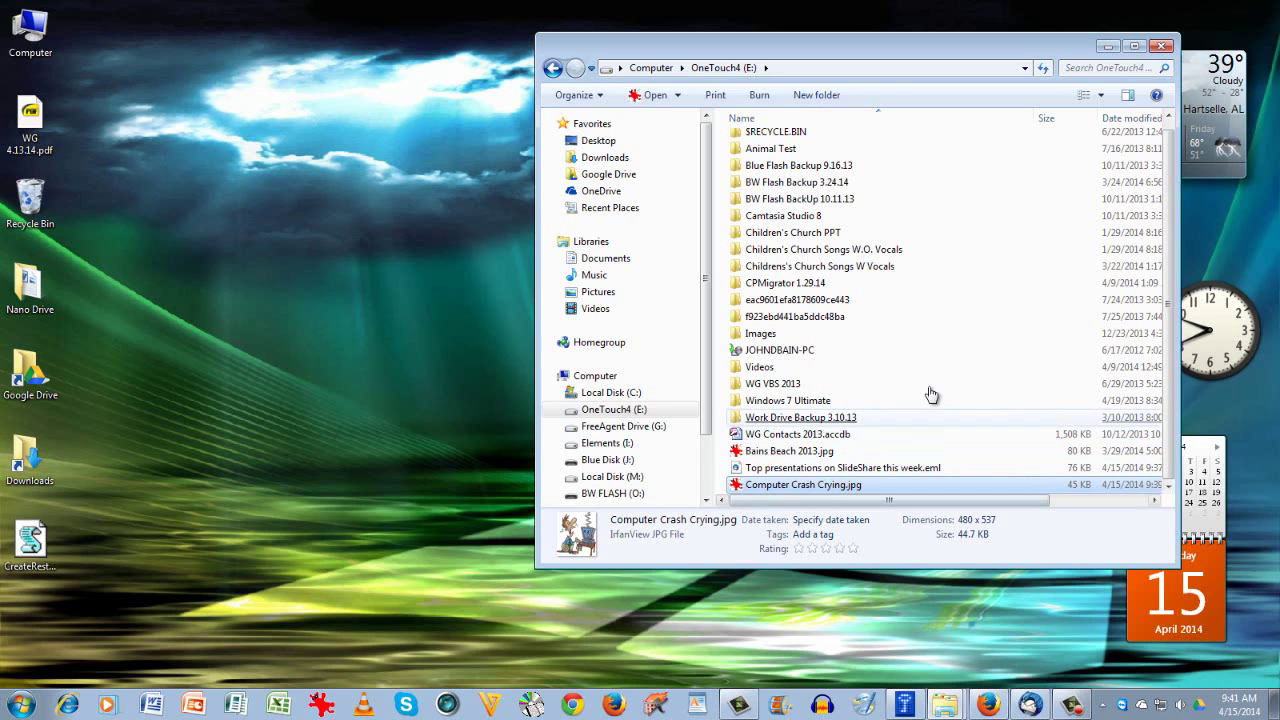
click(1056, 240)
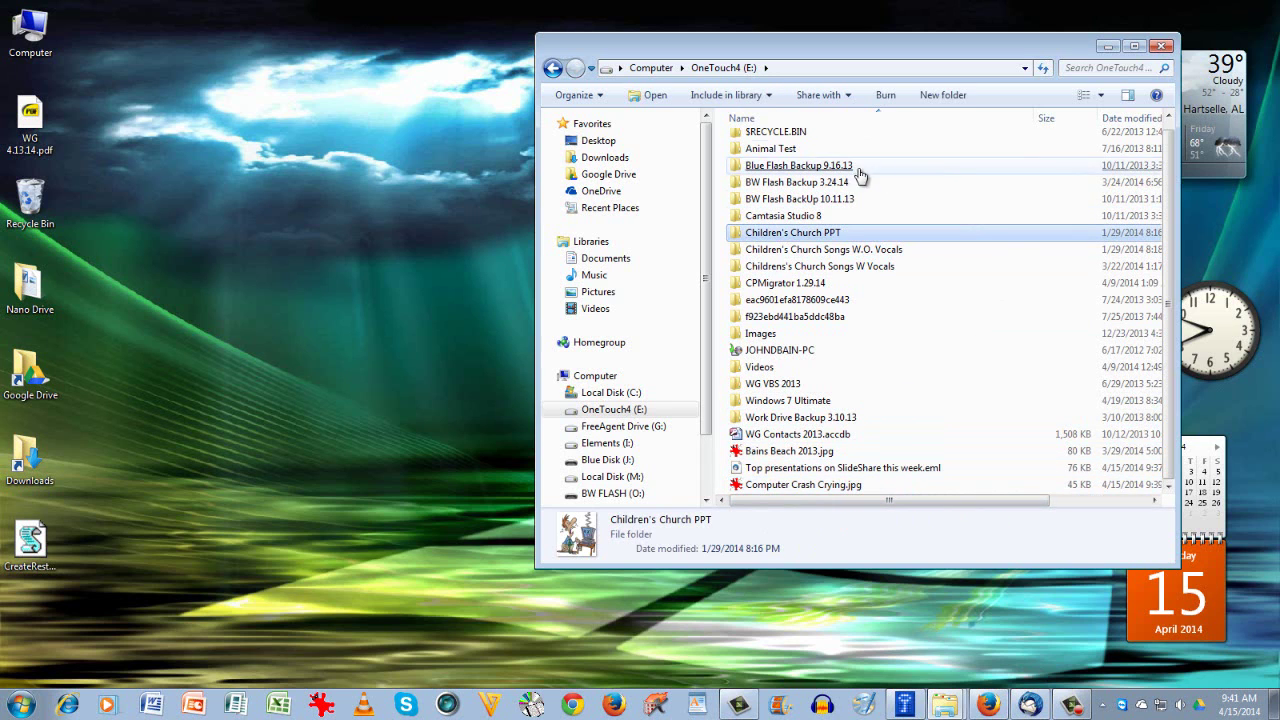
click(1165, 47)
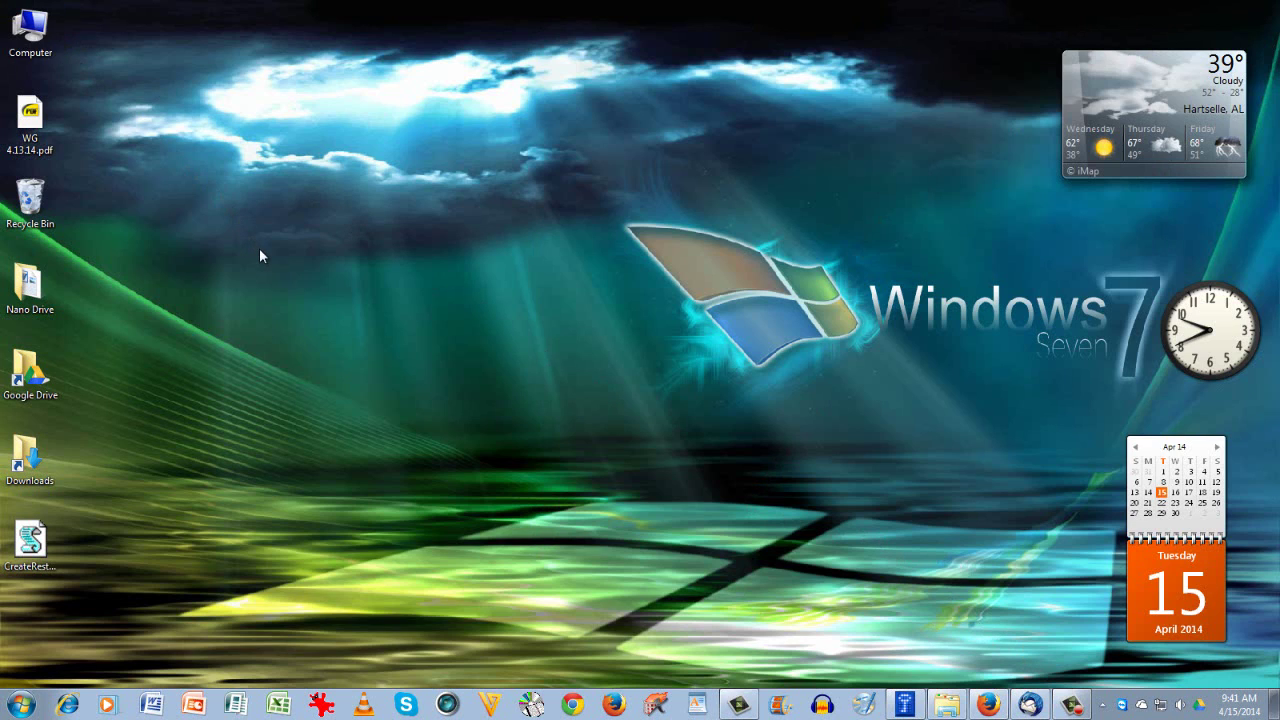
key(super+e)
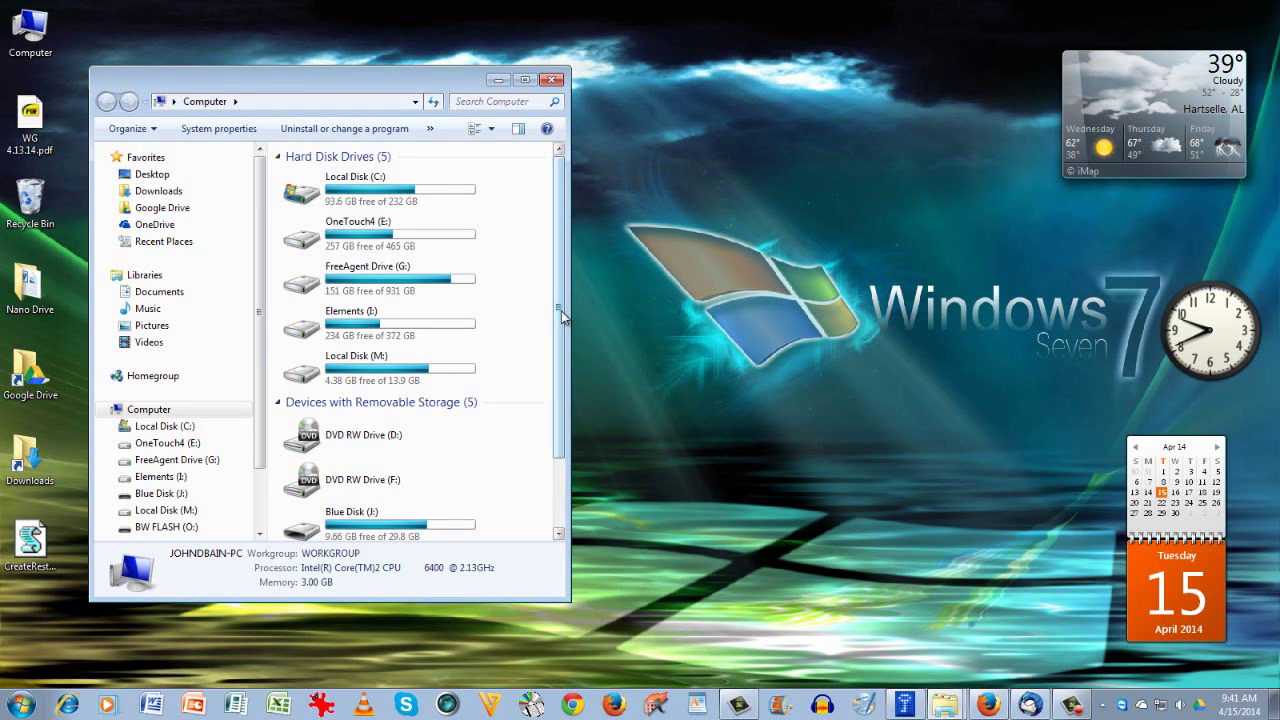
scroll(559, 312, down, 2)
scroll(565, 311, up, 2)
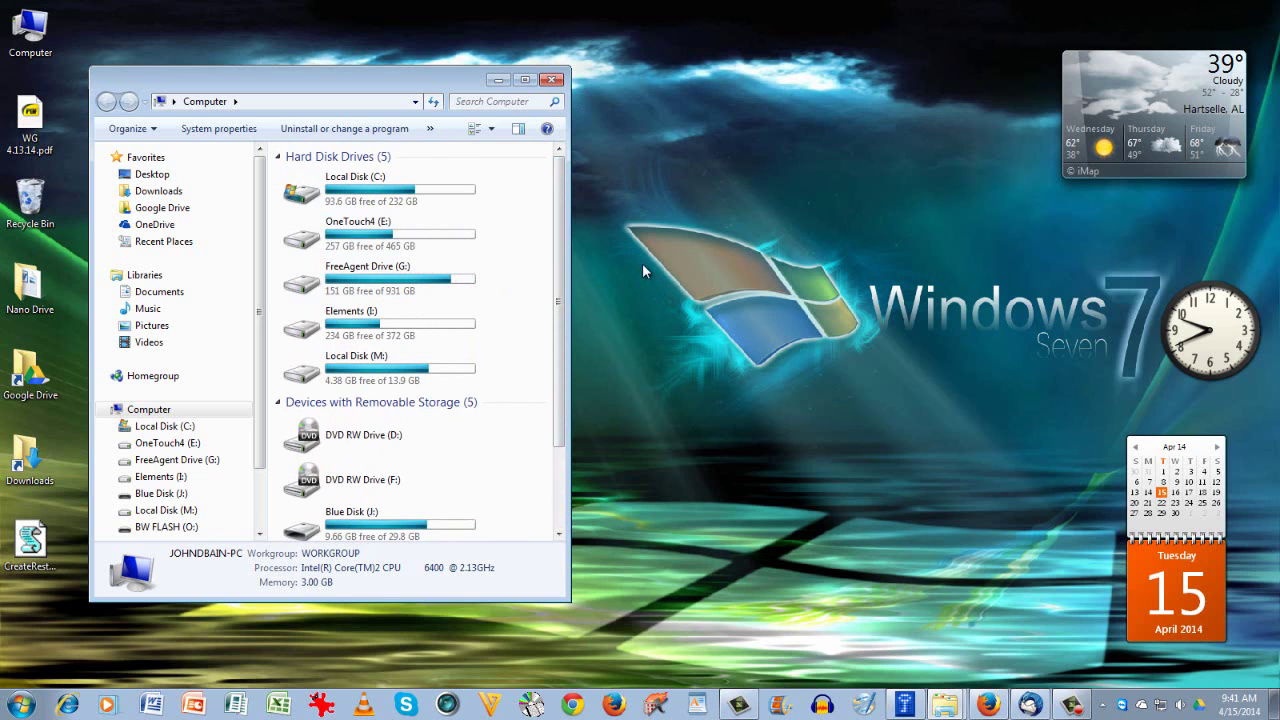
drag(406, 85, 452, 40)
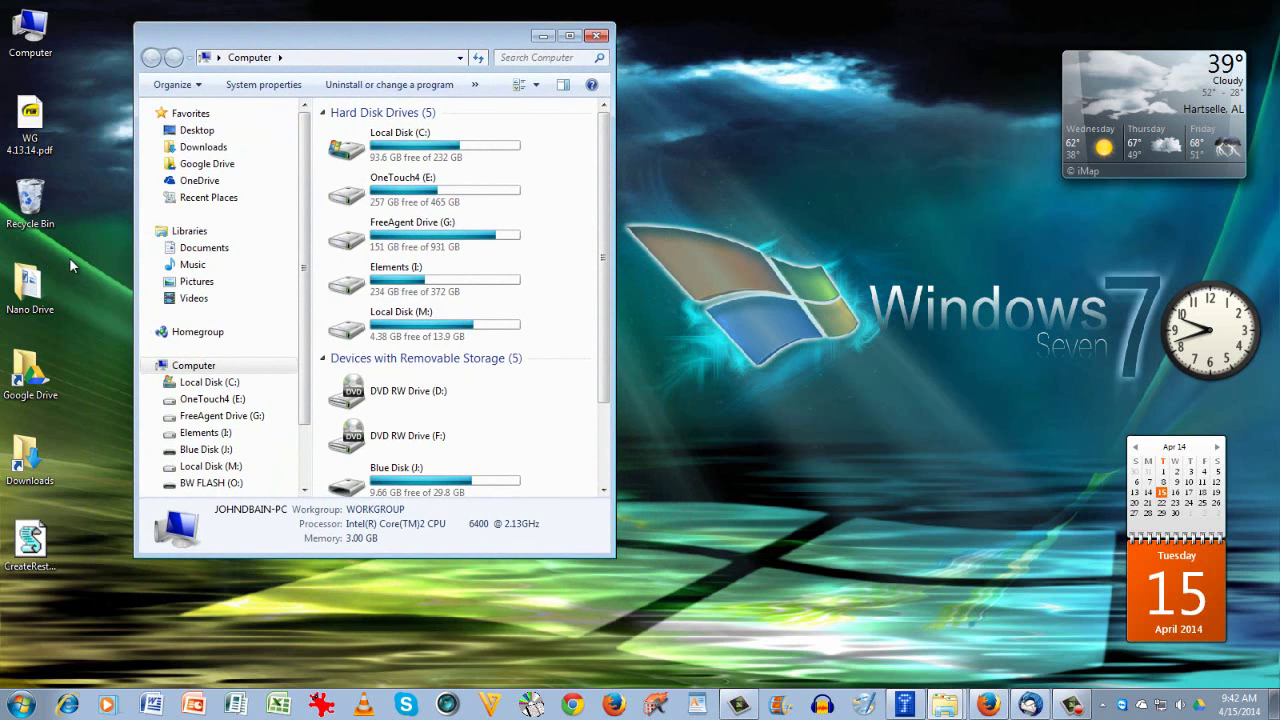
click(374, 148)
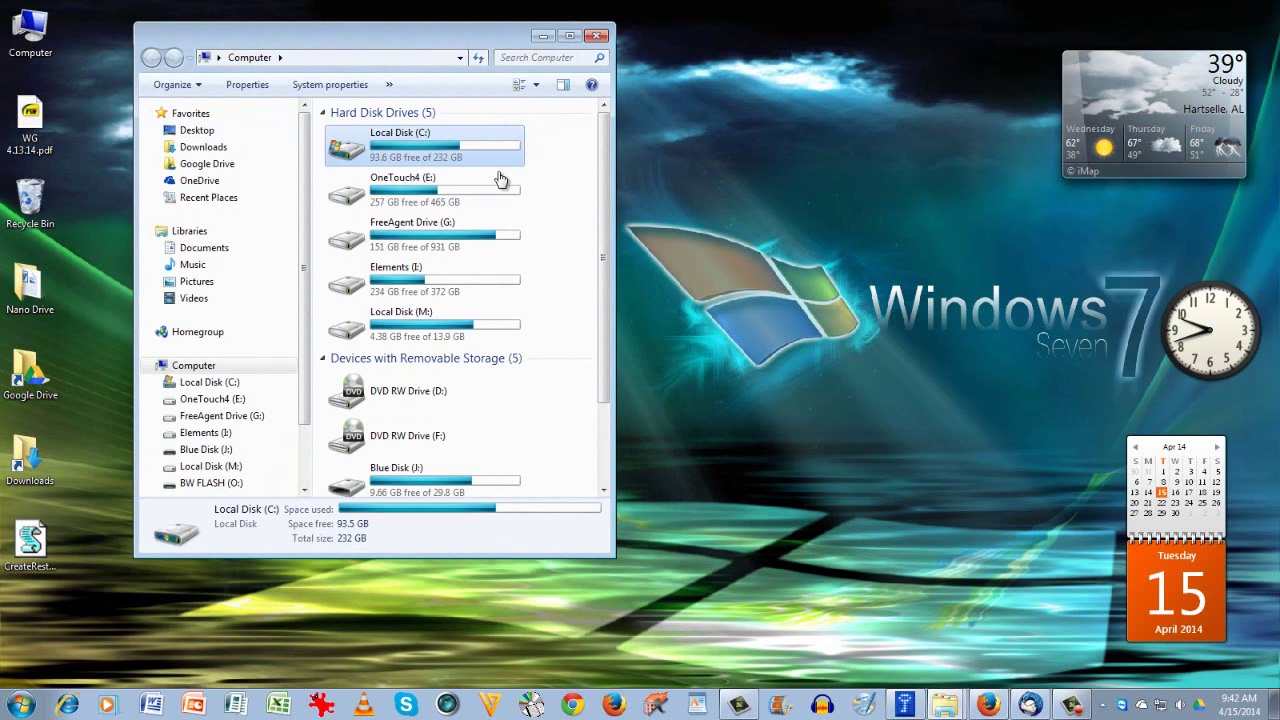
click(417, 192)
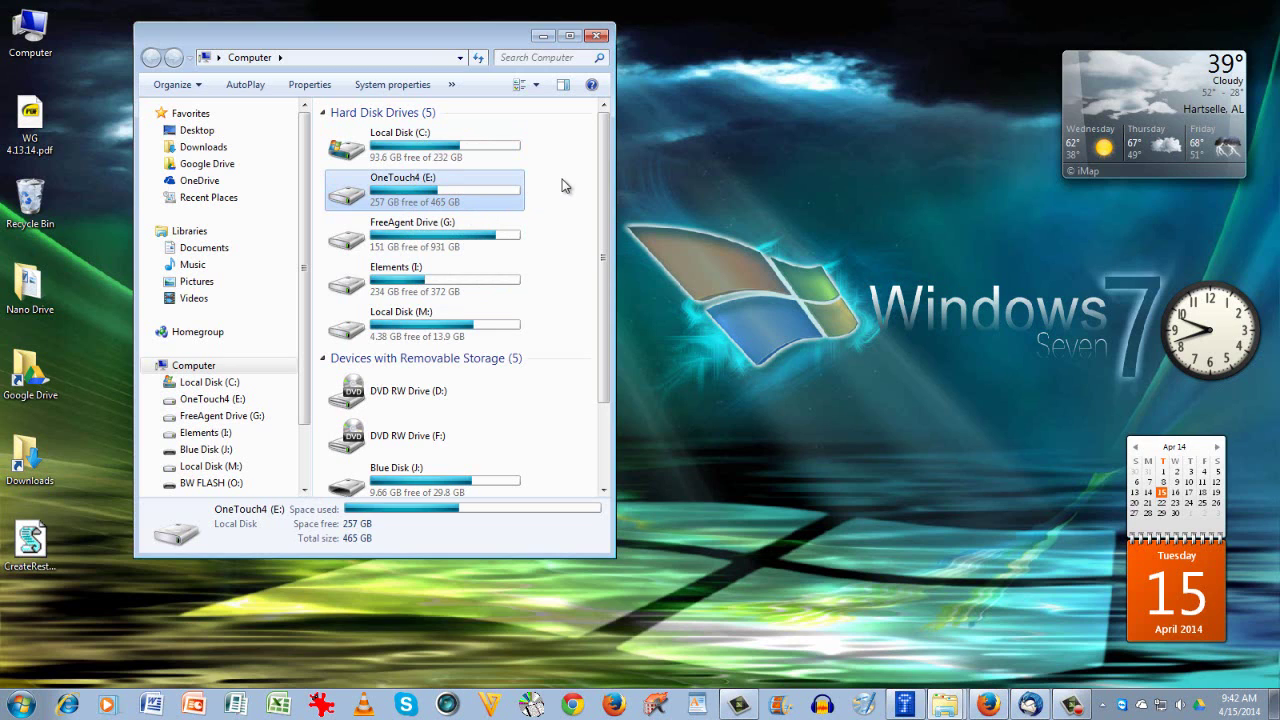
click(598, 38)
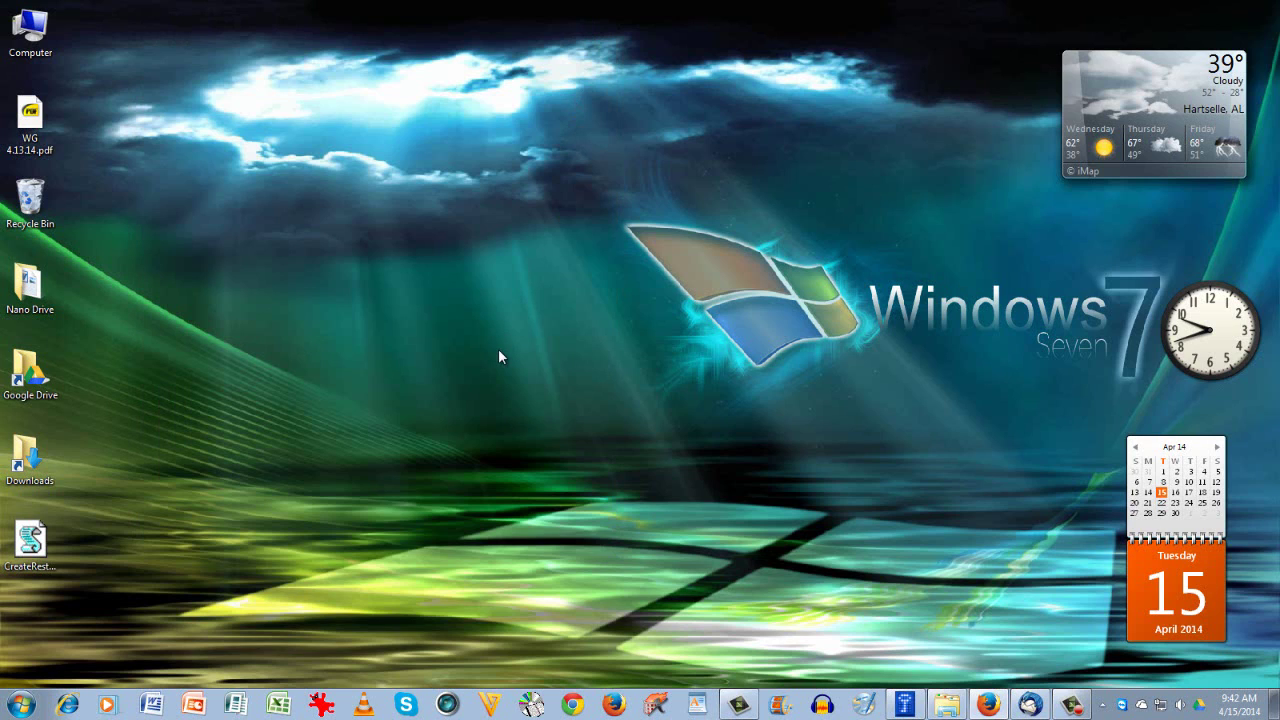